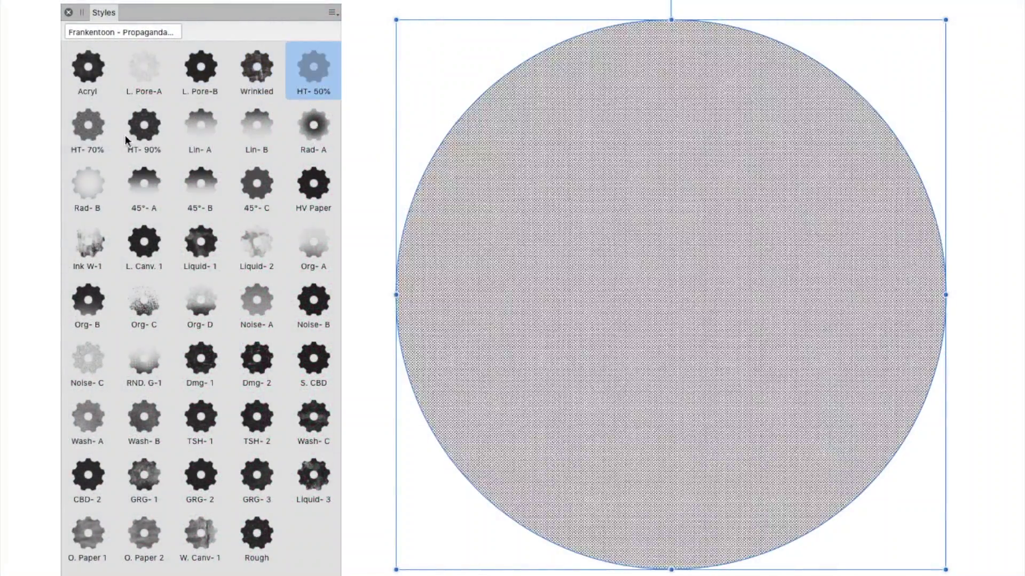
# Try the HT- 90%, Lin- A, Lin- B, Rad- A and Rad- B texture styles on the selected circle.
pyautogui.click(131, 133)
pyautogui.click(200, 126)
pyautogui.click(256, 125)
pyautogui.click(313, 125)
pyautogui.click(87, 184)
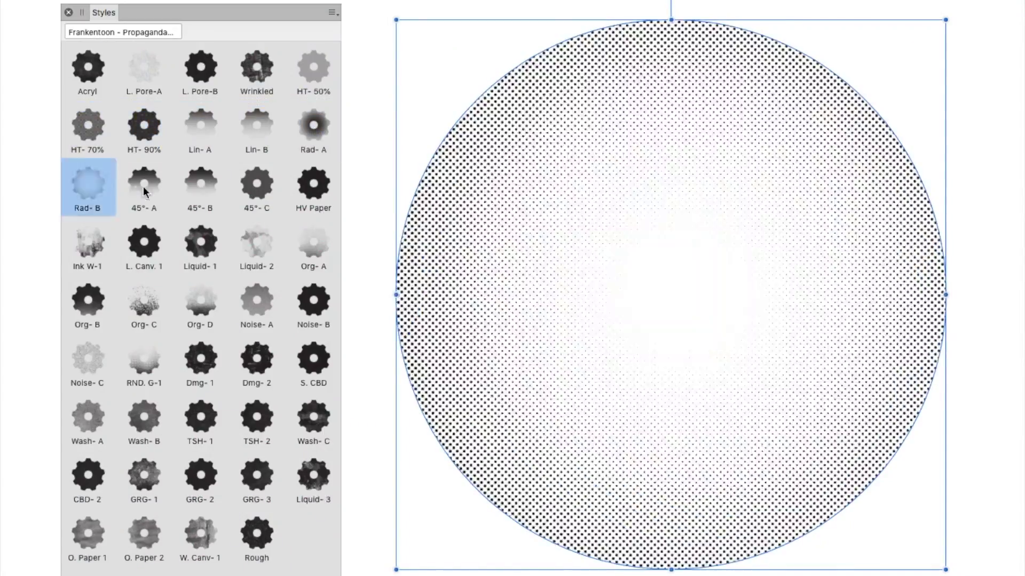
# Cycle the circle through the 45°- A, 45°- B, 45°- C, HV Paper, Ink W-1, Liquid- 1 and Liquid- 2 styles, ending on Org- A.
pyautogui.click(144, 184)
pyautogui.click(200, 184)
pyautogui.click(257, 184)
pyautogui.click(313, 184)
pyautogui.click(100, 245)
pyautogui.click(200, 242)
pyautogui.click(256, 243)
pyautogui.click(310, 243)
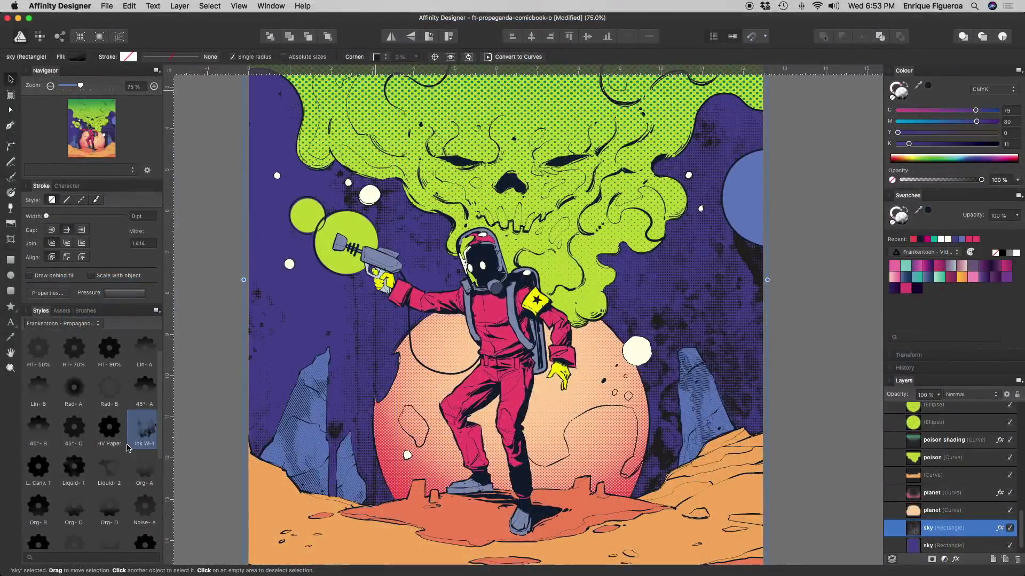
# Try different texture styles on the selected sky rectangle and settle on Wash- C.
pyautogui.click(145, 409)
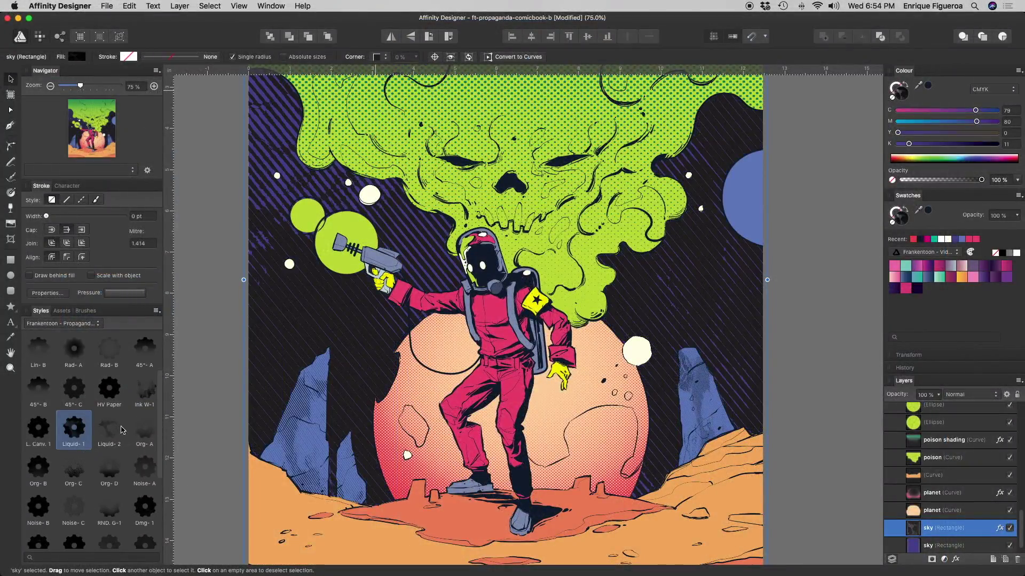
pyautogui.click(140, 443)
pyautogui.scroll(-1, 144, 488)
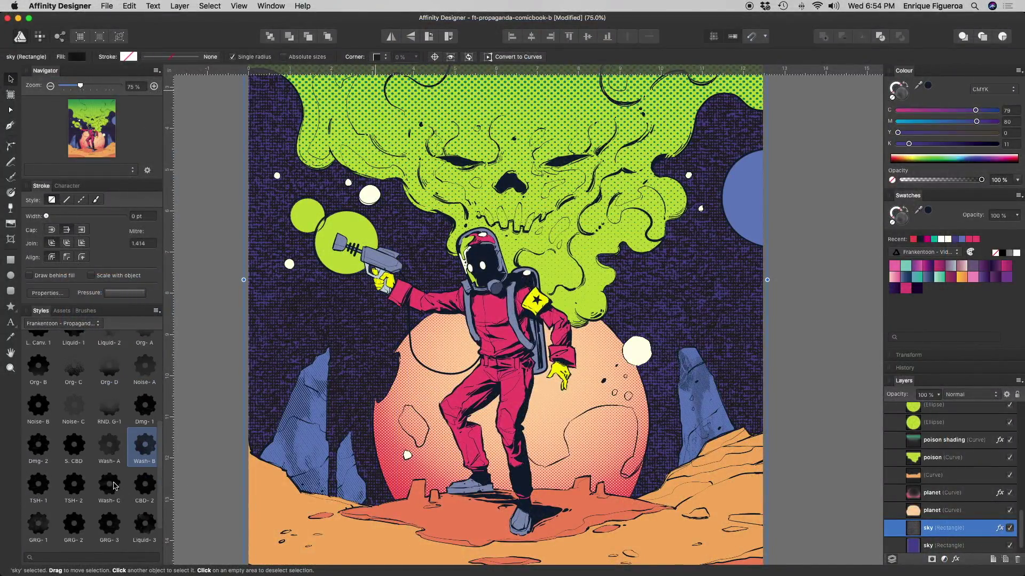
pyautogui.click(110, 487)
# Adjust the scale and position of the sky's bitmap texture with the Fill tool.
pyautogui.moveTo(643, 321); pyautogui.dragTo(683, 343)
pyautogui.press('super+minus')
pyautogui.press('g')
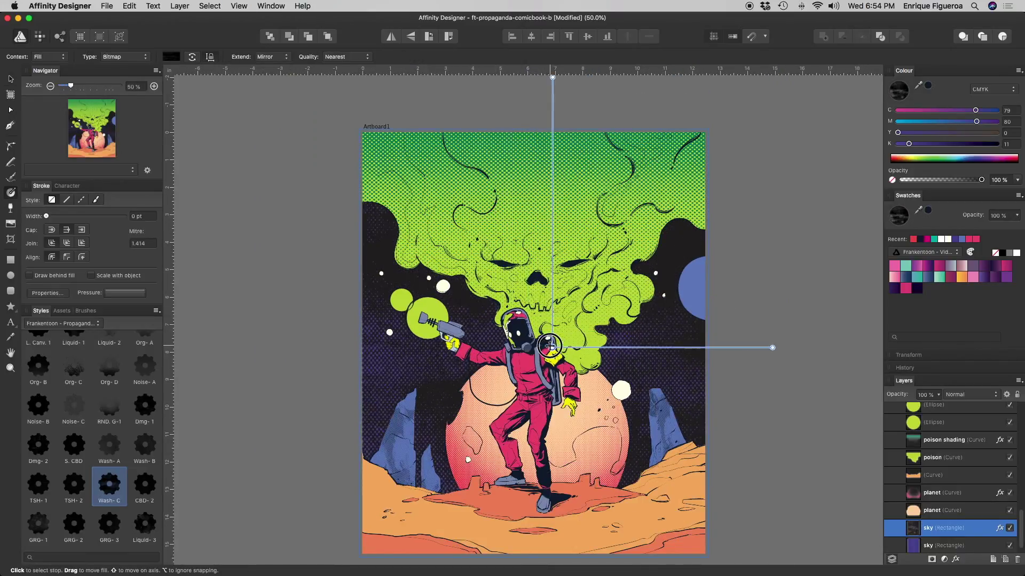
pyautogui.press('super+plus')
pyautogui.scroll(-4, 741, 414)
pyautogui.press('v')
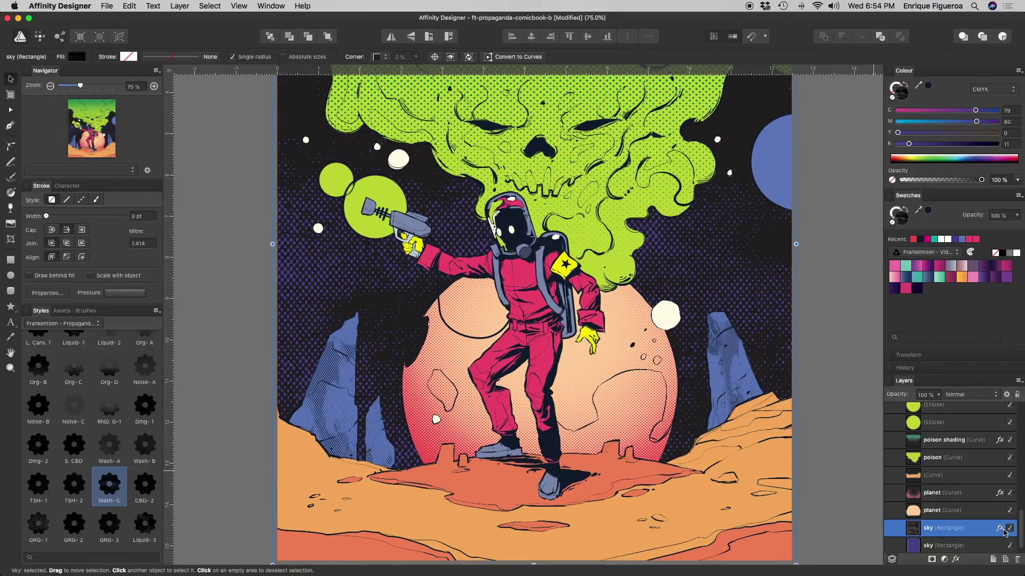
# Recolour the sky texture's Colour Overlay effect to dark navy and deselect the sky.
pyautogui.click(1000, 528)
pyautogui.click(817, 319)
pyautogui.click(912, 338)
pyautogui.click(933, 517)
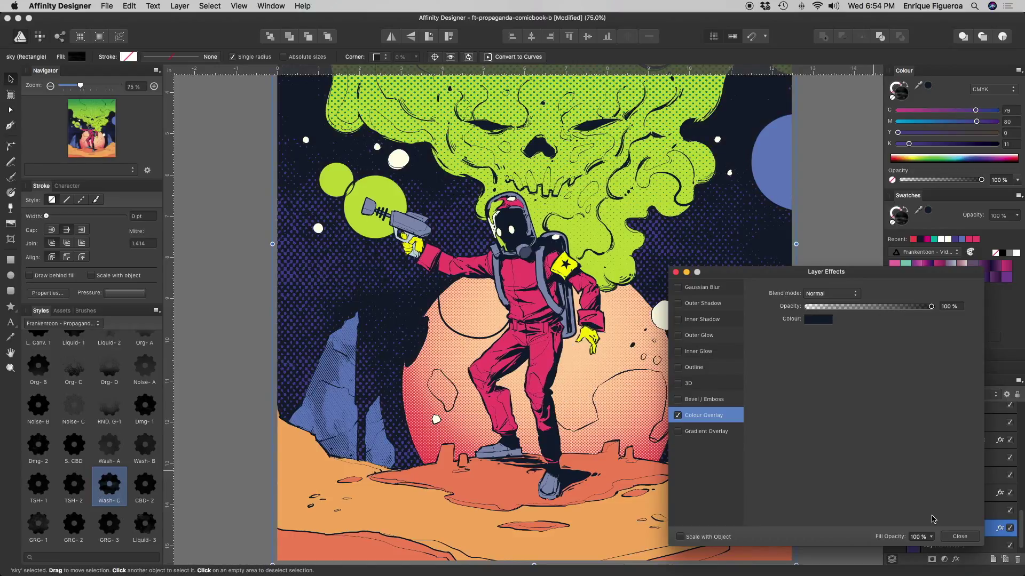
pyautogui.click(959, 537)
pyautogui.hscroll(2, 809, 336)
pyautogui.click(807, 338)
pyautogui.press('super+plus')
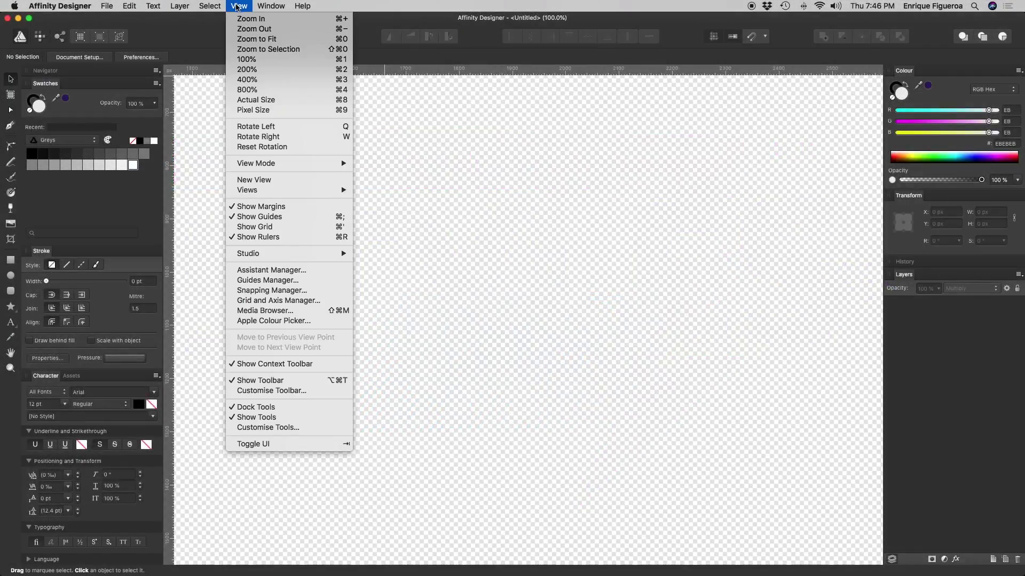
# Show the Styles panel and import the style file Frankentoon - Propaganda Textures.afstyles.
pyautogui.moveTo(325, 256)
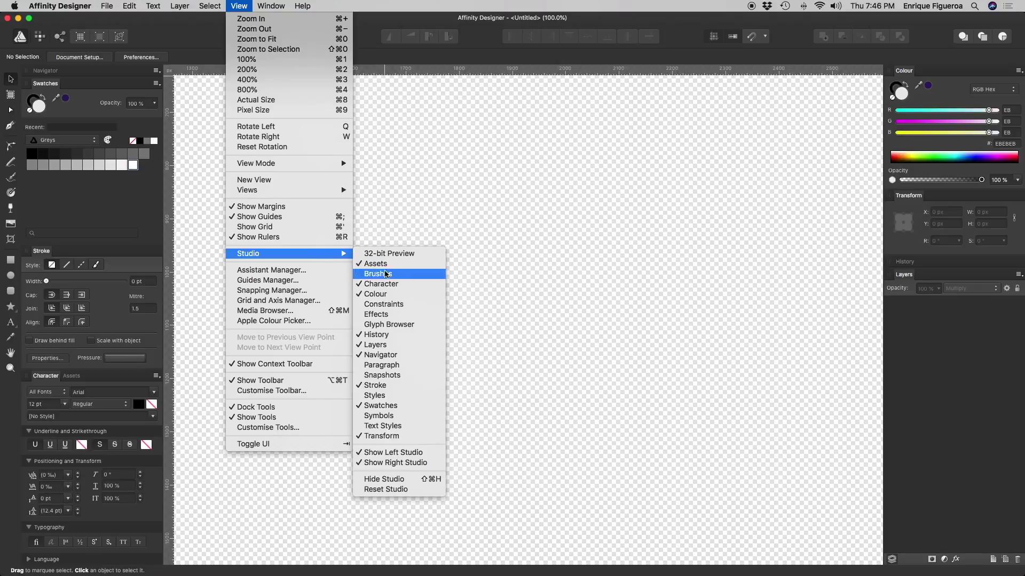
pyautogui.click(404, 396)
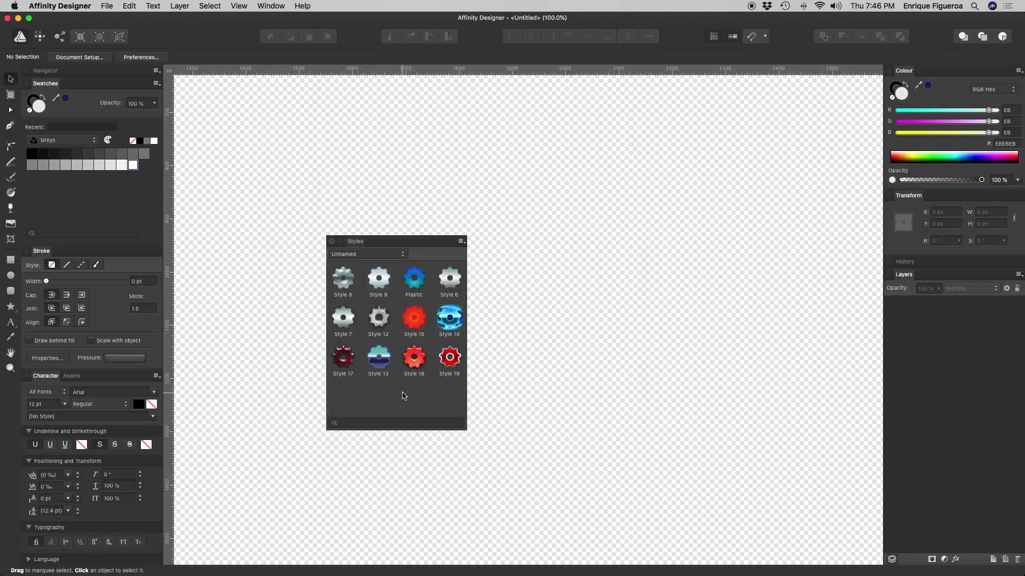
pyautogui.click(460, 243)
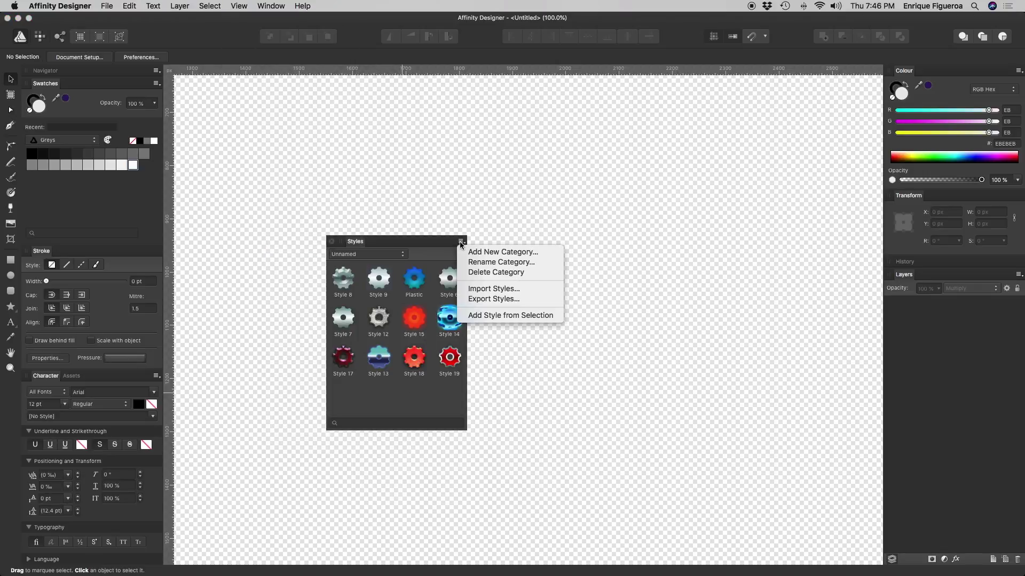
pyautogui.click(501, 290)
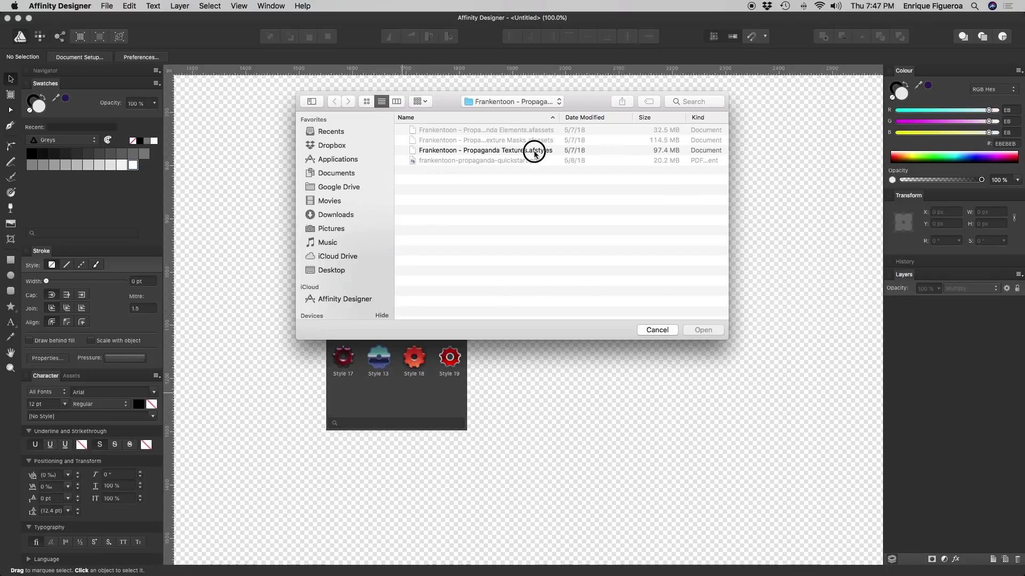
pyautogui.click(534, 151)
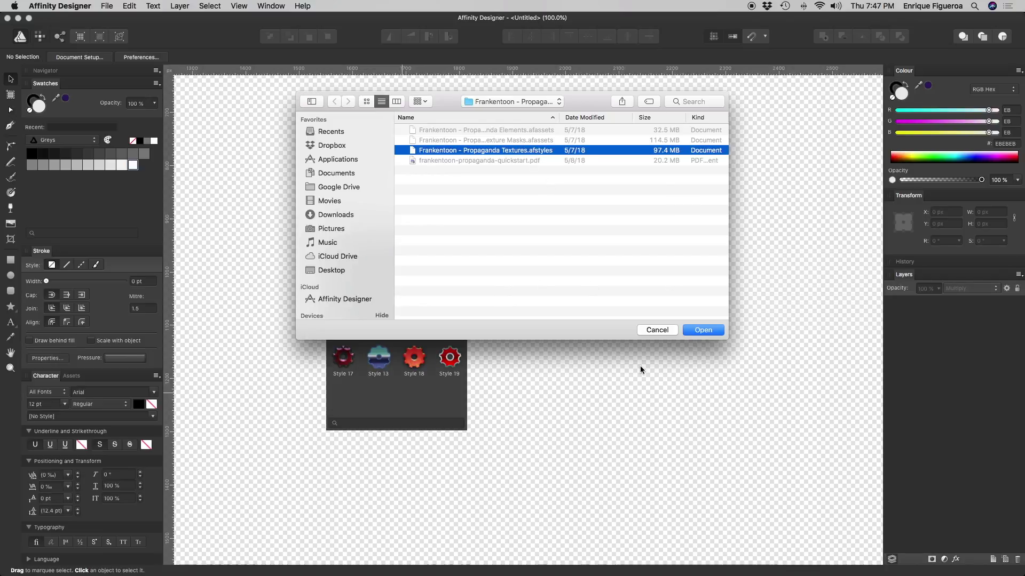
pyautogui.click(699, 330)
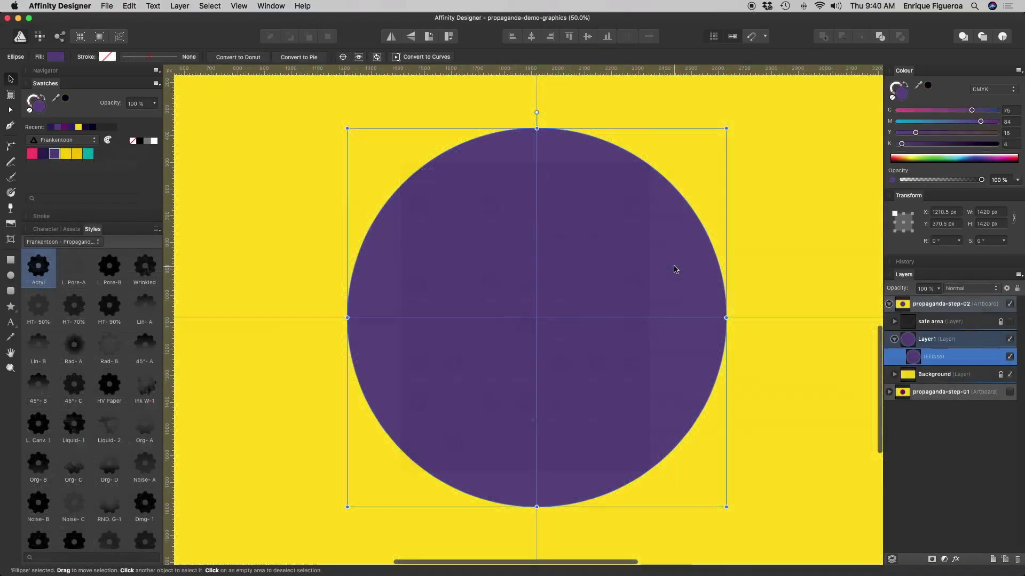
# Try the Acryl, L. Pore-A, L. Pore-B, Wrinkled and Liquid- 1 texture styles on the purple ellipse.
pyautogui.click(28, 268)
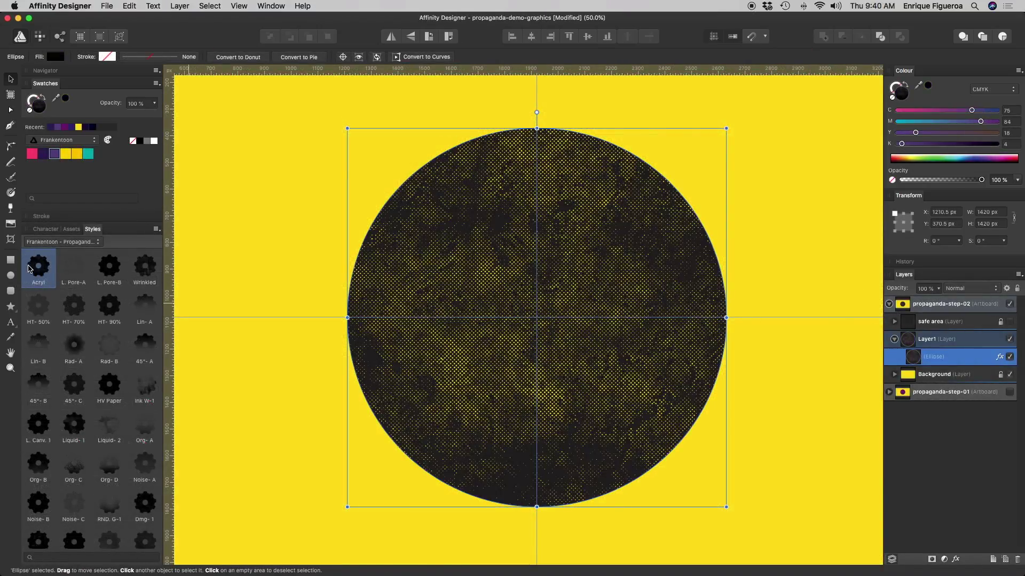
pyautogui.click(74, 269)
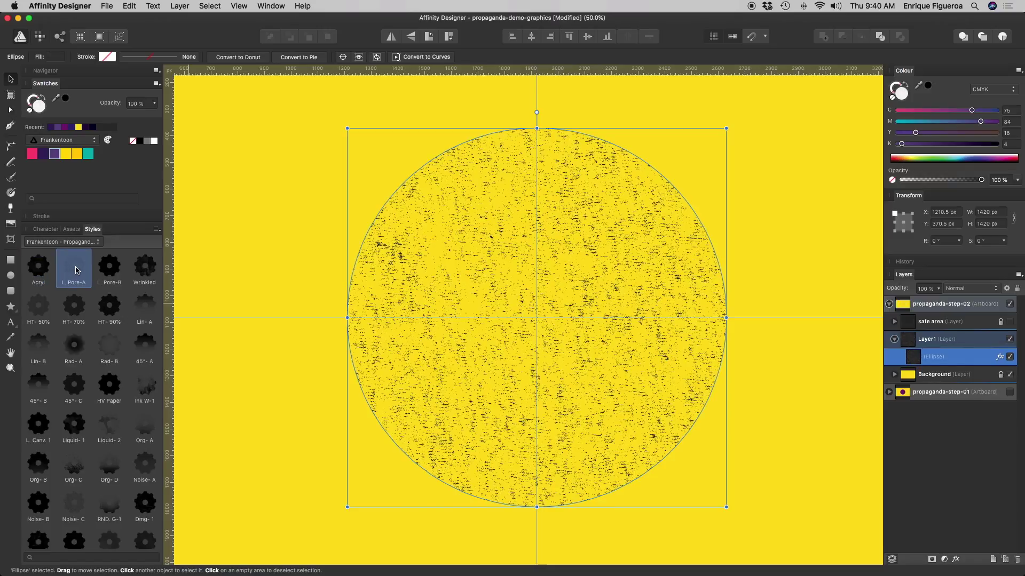
pyautogui.click(115, 270)
pyautogui.click(148, 270)
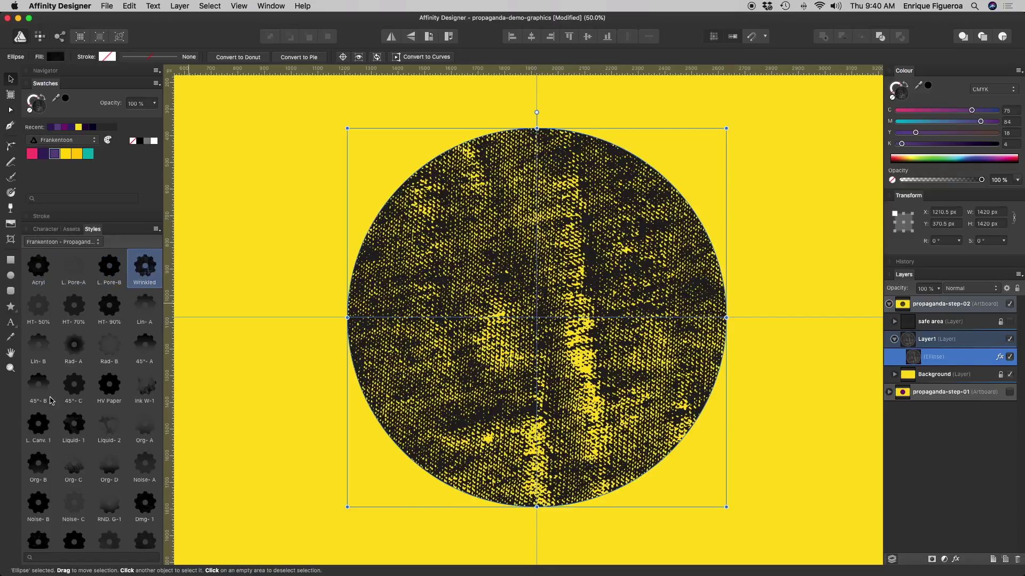
pyautogui.click(75, 424)
# Apply the HV Paper style to the ellipse and adjust its bitmap texture with the Fill tool.
pyautogui.click(106, 387)
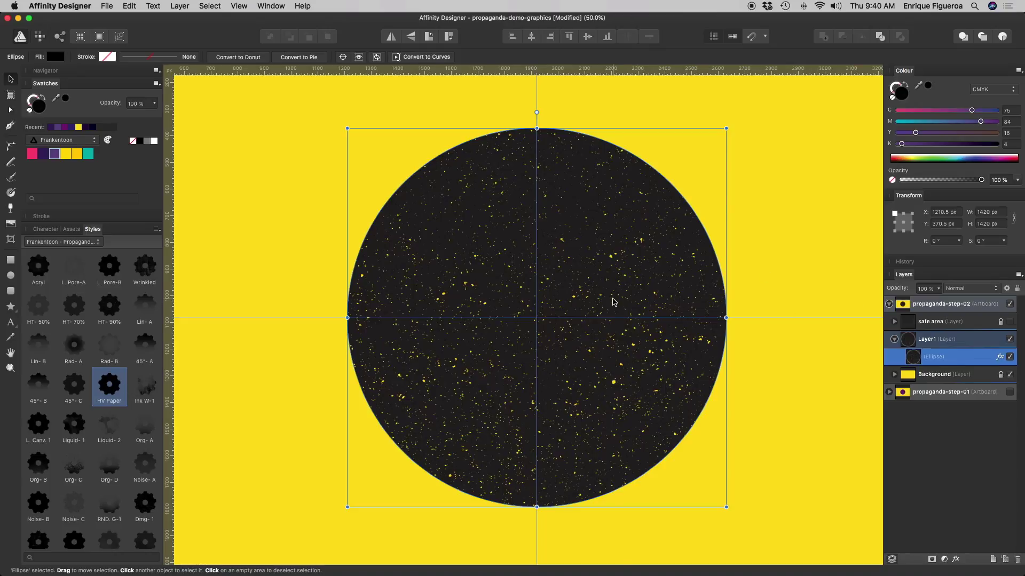
pyautogui.press('g')
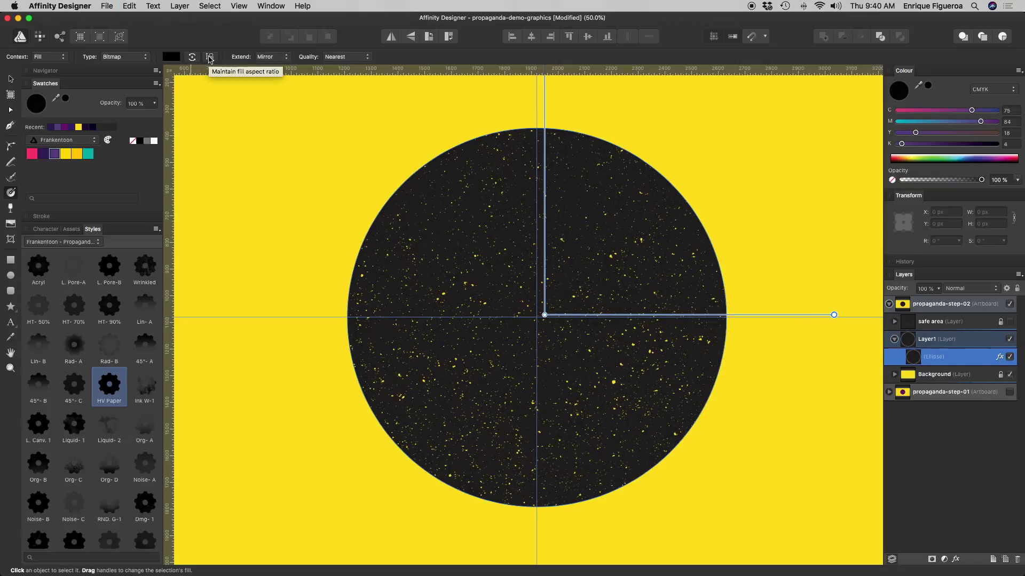
pyautogui.press('v')
# Set the colour of the ellipse's Colour Overlay effect by sampling the purple swatch.
pyautogui.click(999, 357)
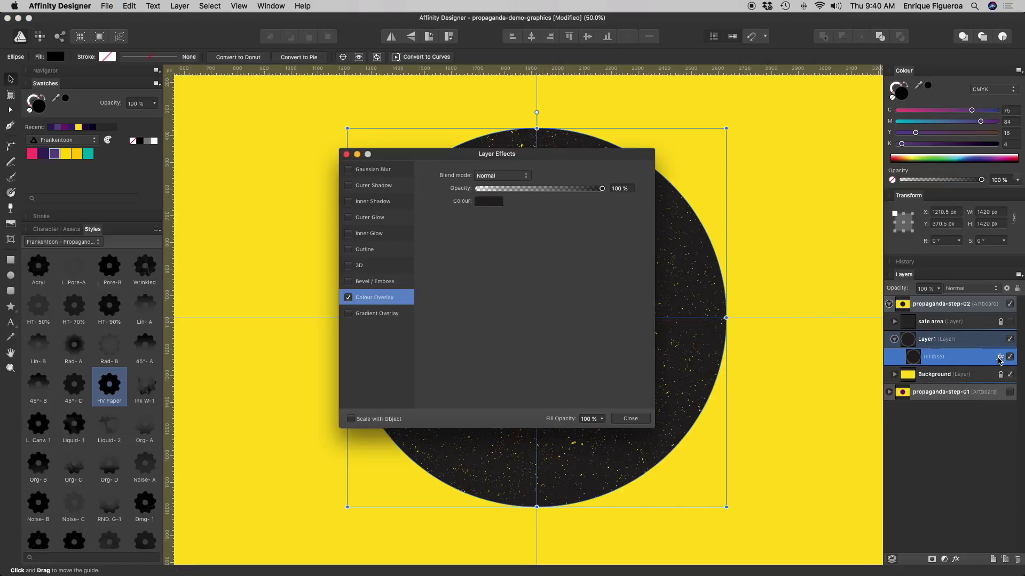
pyautogui.moveTo(521, 157); pyautogui.dragTo(712, 226)
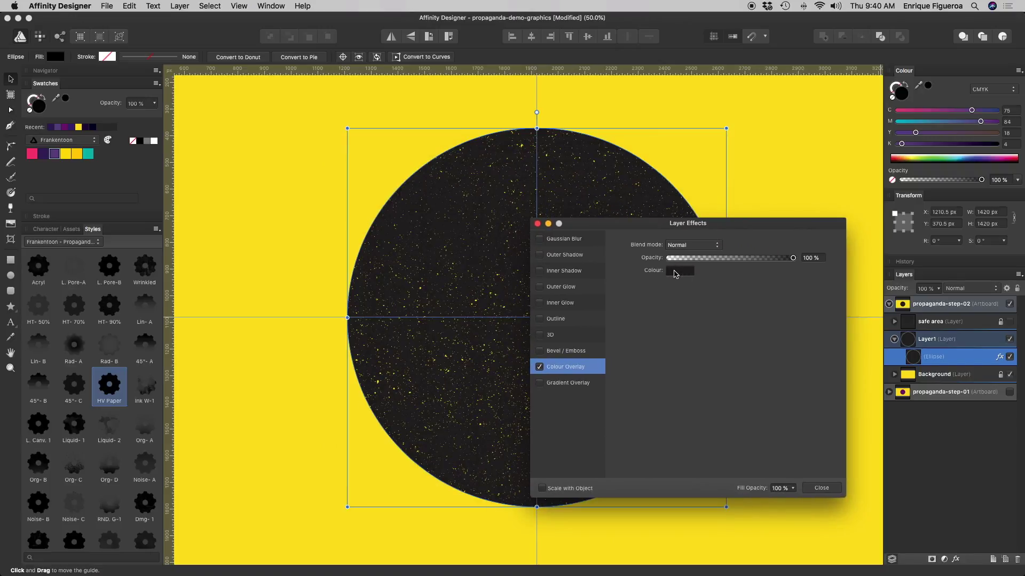
pyautogui.click(675, 273)
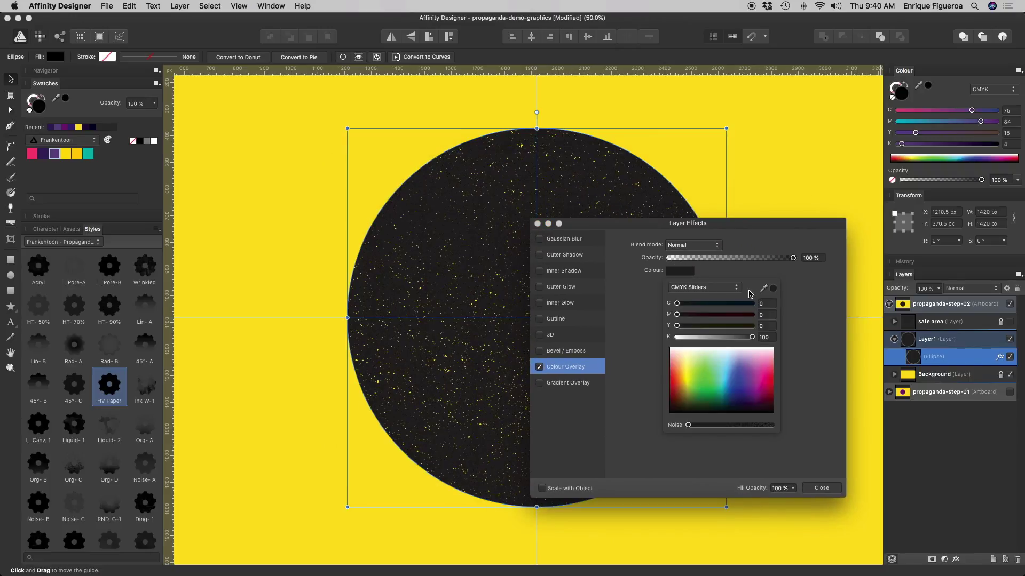
pyautogui.click(734, 288)
pyautogui.click(769, 274)
pyautogui.moveTo(763, 288); pyautogui.dragTo(56, 155)
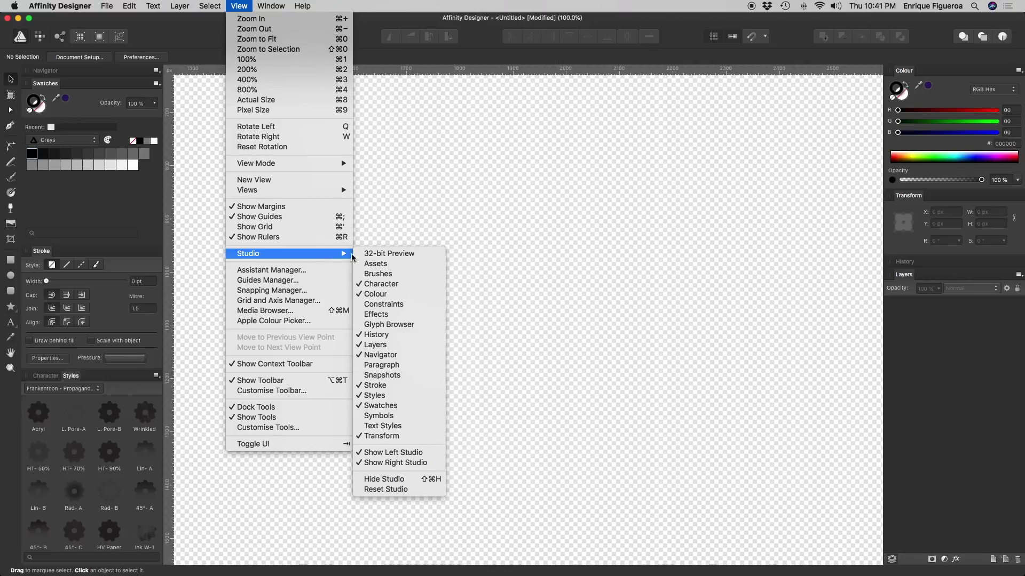
# Show the Assets panel and import the asset file Frankentoon - Propaganda Texture Masks.afassets.
pyautogui.click(385, 265)
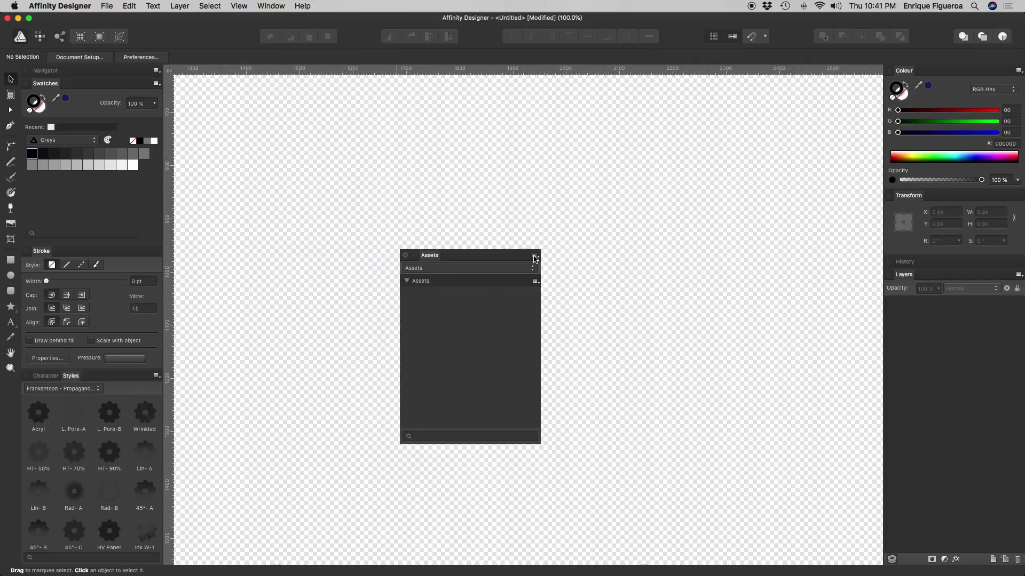
pyautogui.click(535, 256)
pyautogui.click(577, 319)
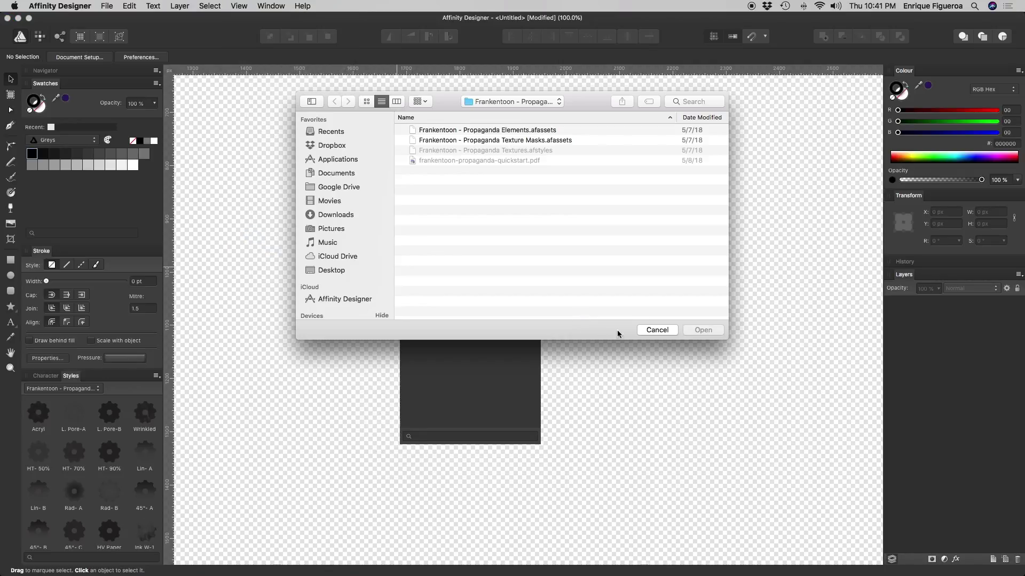
pyautogui.click(542, 141)
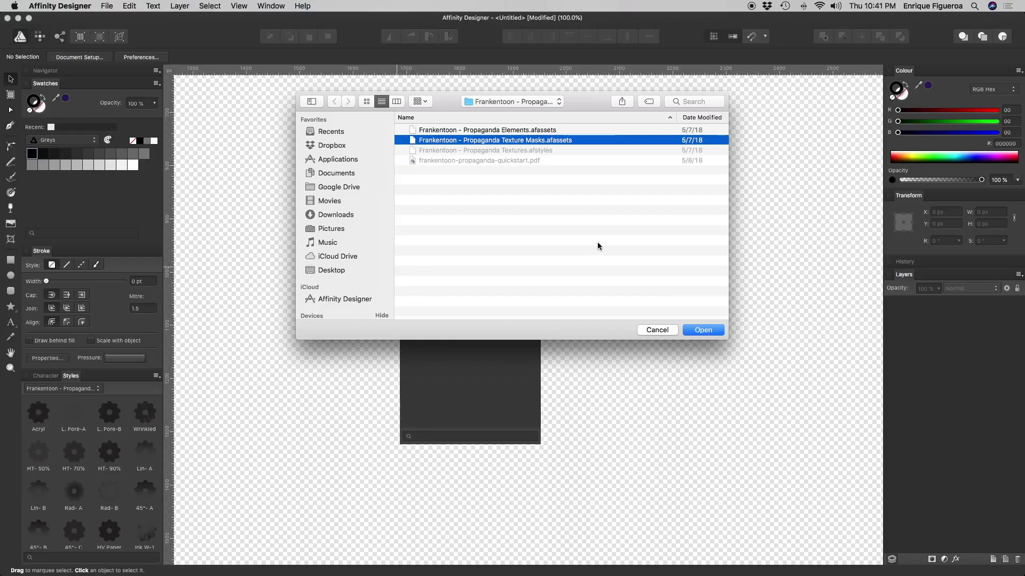
pyautogui.press('Return')
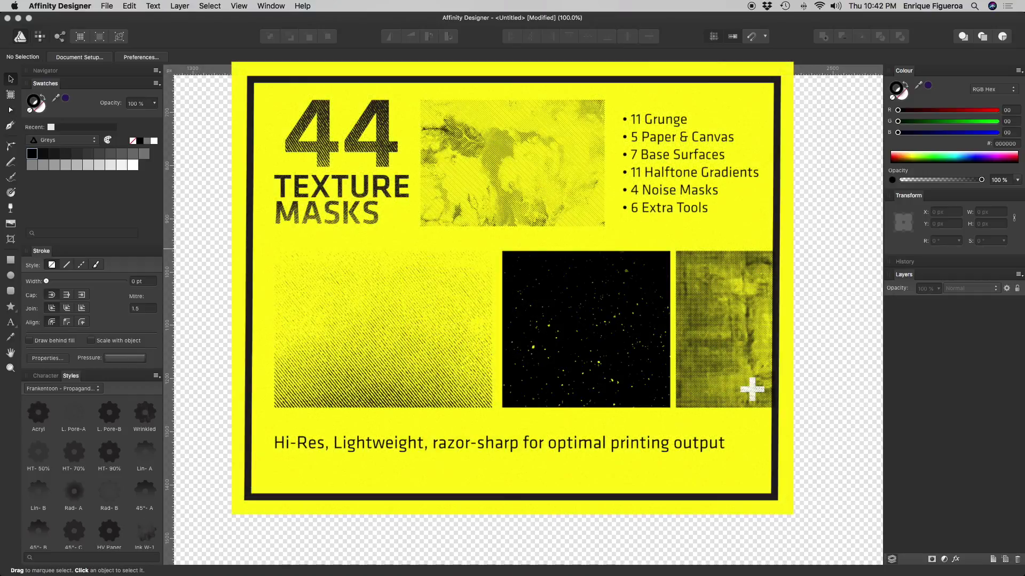
# Enlarge and reposition the Assets panel, and browse the Frankentoon - Propaganda Masks categories.
pyautogui.moveTo(595, 487); pyautogui.dragTo(627, 537)
pyautogui.moveTo(486, 169); pyautogui.dragTo(554, 156)
pyautogui.scroll(-5, 612, 320)
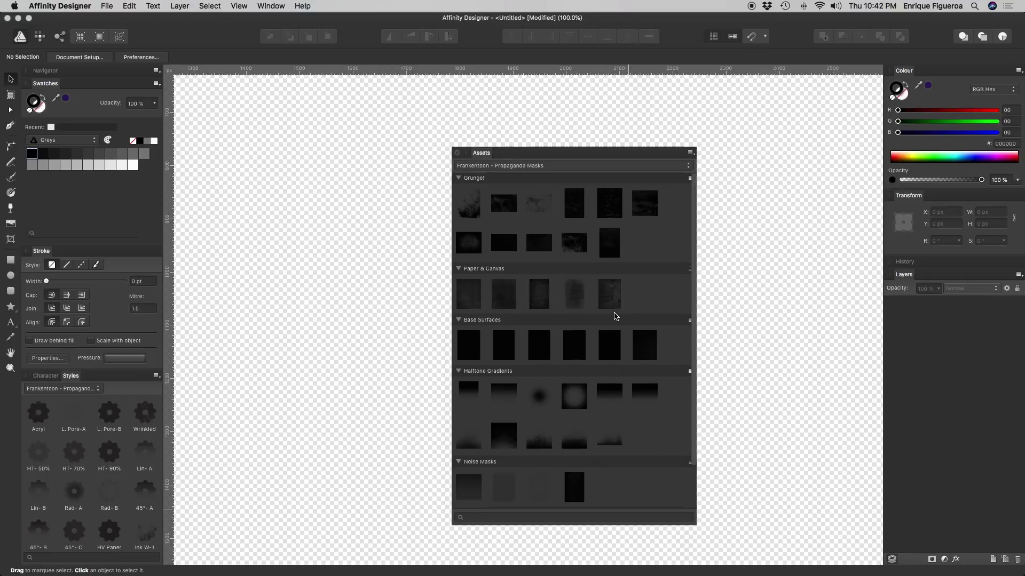
pyautogui.scroll(5, 613, 320)
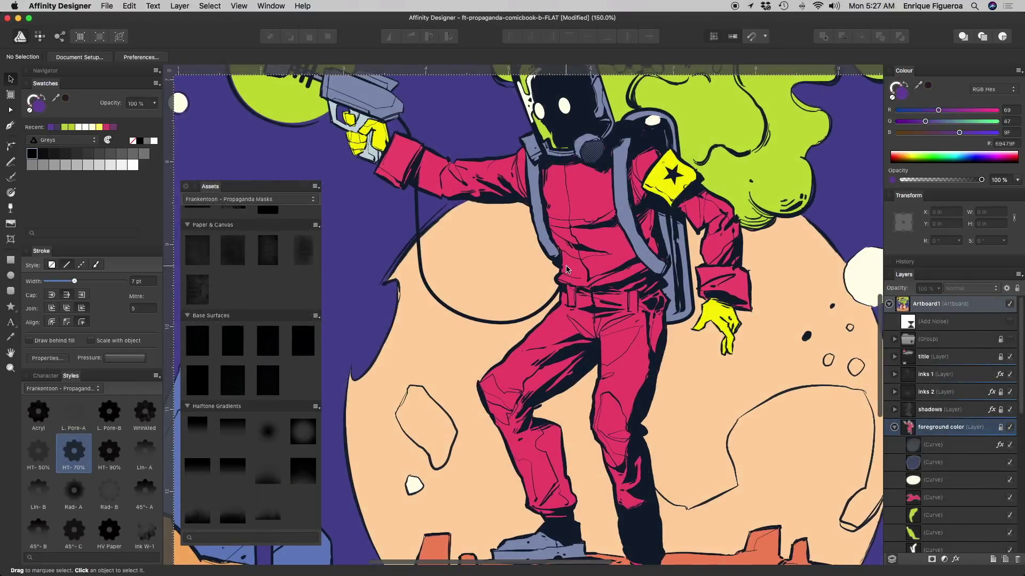
# Place the Ft Heavy Weight Paper mask from Base Surfaces onto the comic cover artwork.
pyautogui.moveTo(566, 266)
pyautogui.mouseDown()
pyautogui.moveTo(563, 298)
pyautogui.moveTo(579, 286)
pyautogui.moveTo(559, 274)
pyautogui.mouseUp()
pyautogui.moveTo(647, 258); pyautogui.dragTo(628, 263)
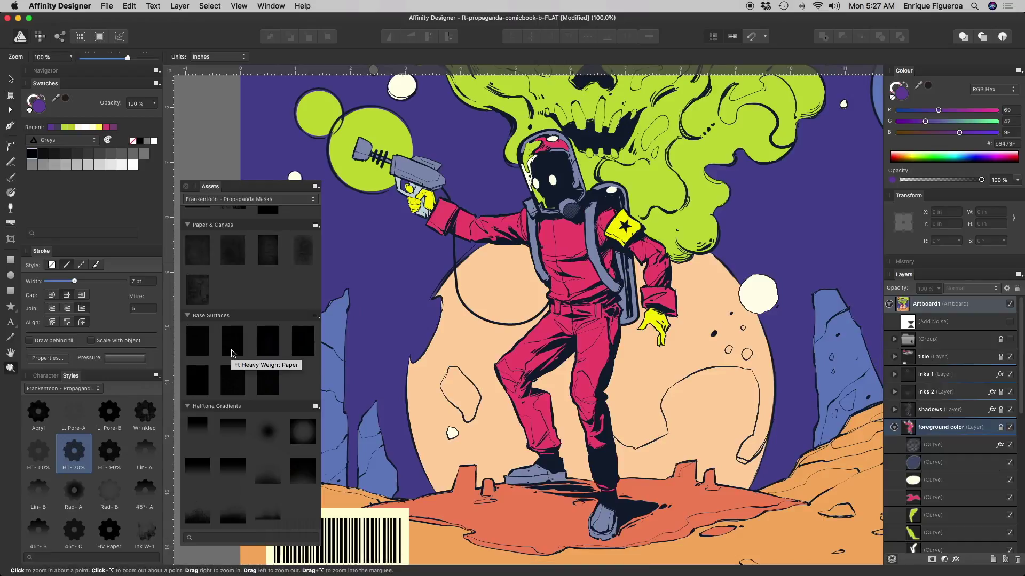
pyautogui.moveTo(248, 358); pyautogui.dragTo(541, 339)
pyautogui.scroll(-10, 542, 339)
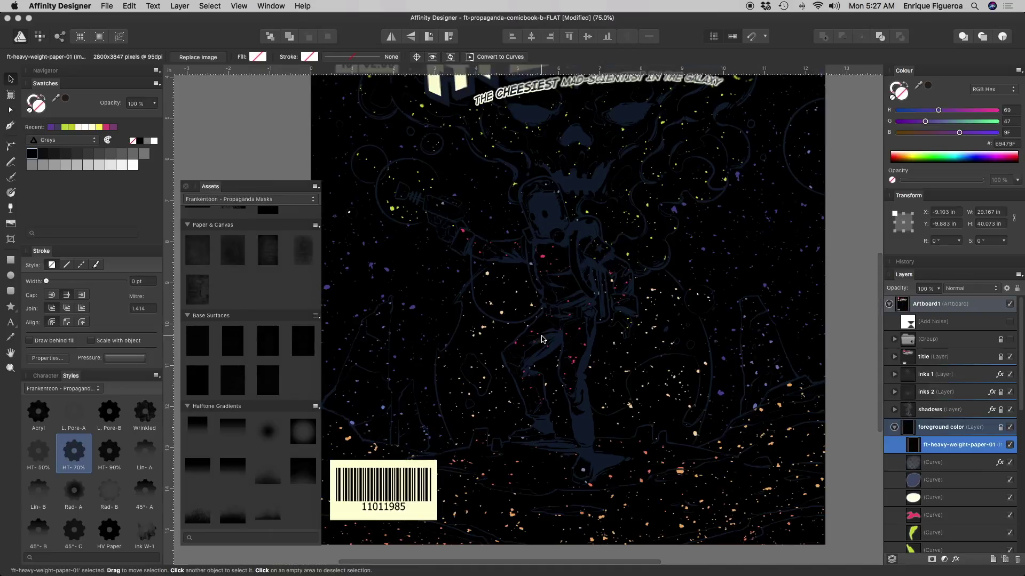
# Scale the heavy weight paper mask down to about 7.05 × 9.68 in, covering the astronaut figure.
pyautogui.moveTo(643, 238); pyautogui.dragTo(590, 294)
pyautogui.scroll(-3, 567, 323)
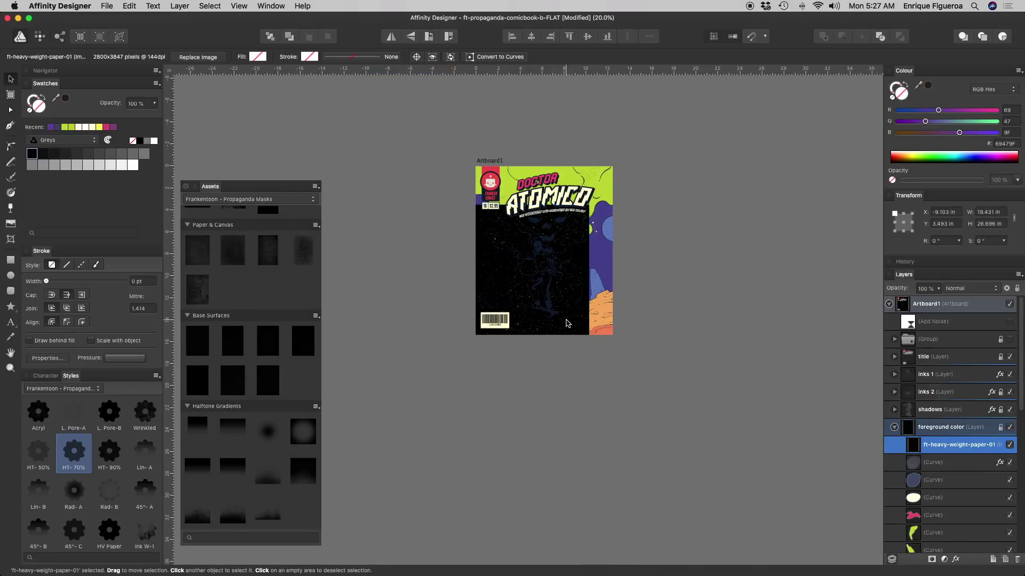
pyautogui.press('super+plus')
pyautogui.press('super+plus')
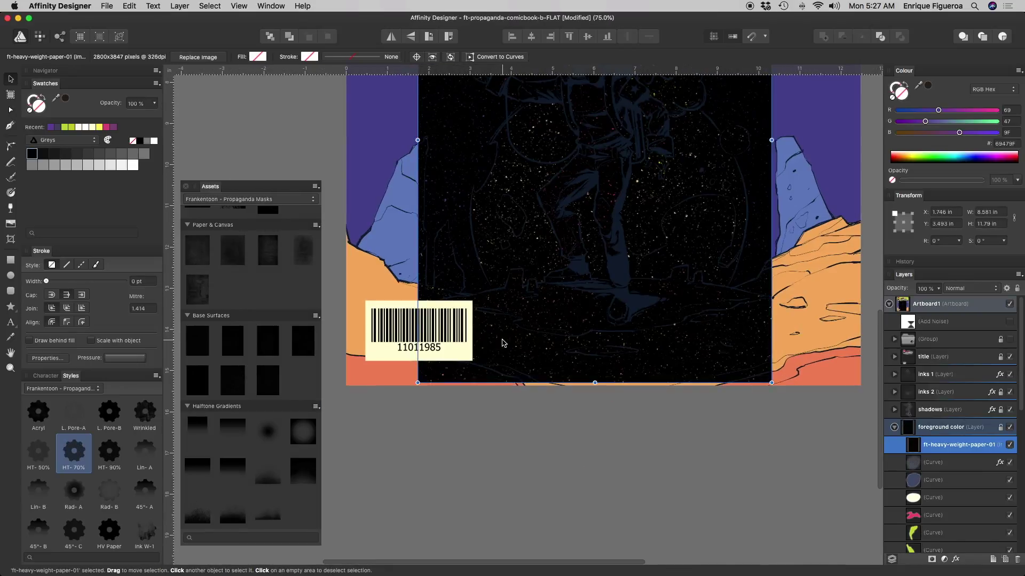
pyautogui.moveTo(553, 277); pyautogui.dragTo(522, 536)
pyautogui.moveTo(741, 154); pyautogui.dragTo(676, 233)
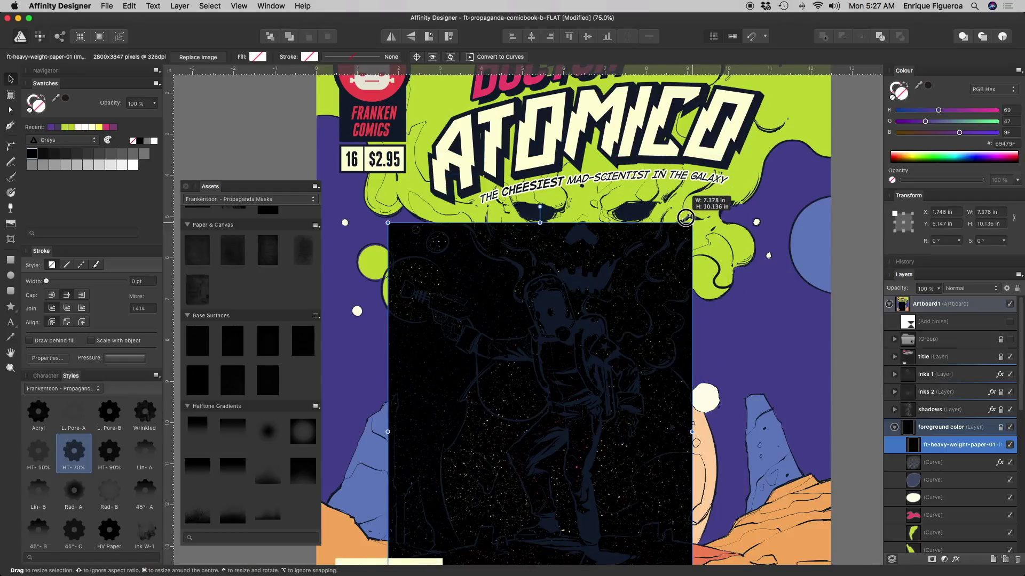
pyautogui.scroll(-5, 676, 233)
pyautogui.moveTo(686, 491); pyautogui.dragTo(674, 472)
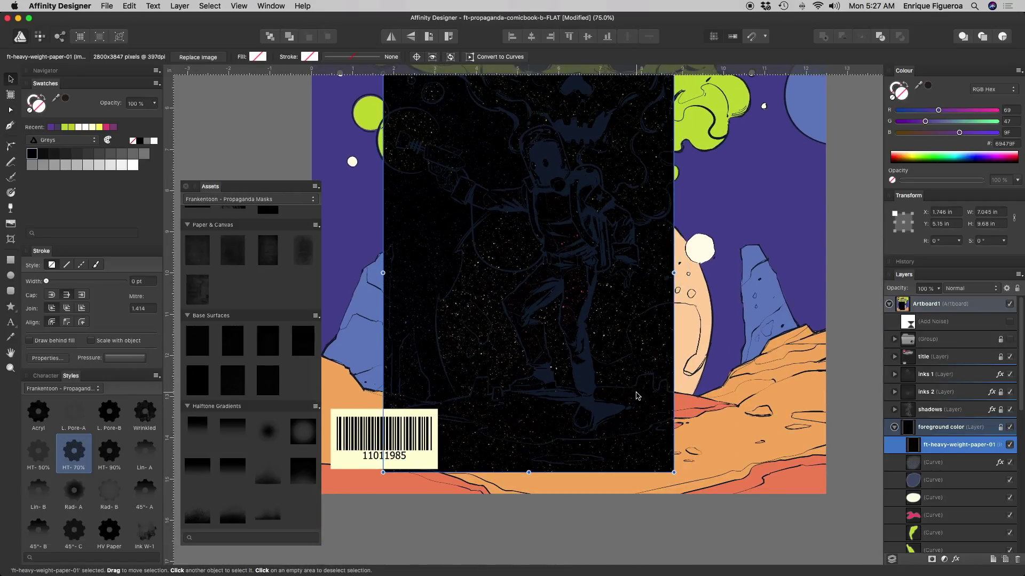
# Apply the heavy weight paper image as a mask on the foreground color layer.
pyautogui.moveTo(660, 402); pyautogui.dragTo(665, 440)
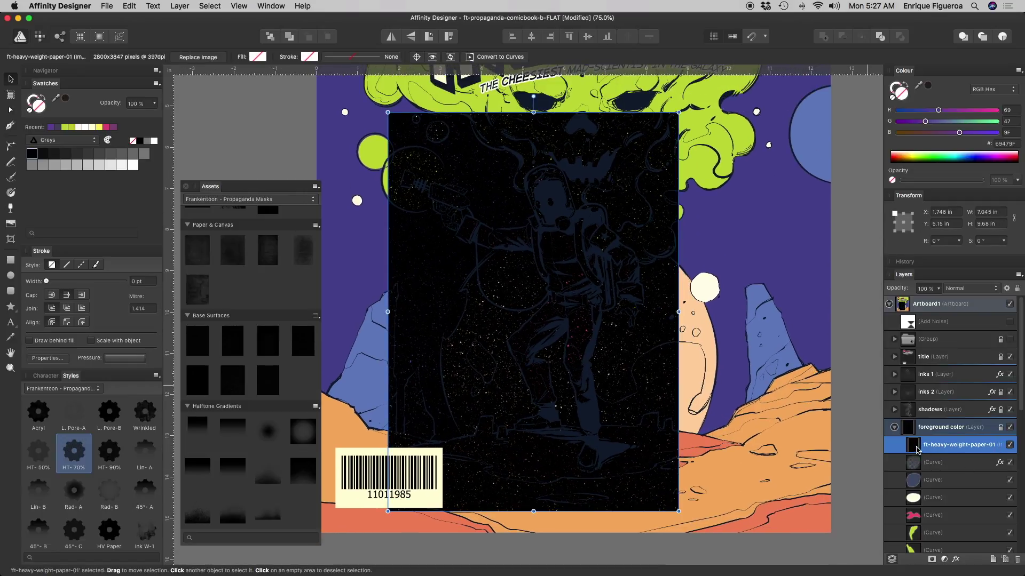
pyautogui.moveTo(914, 450); pyautogui.dragTo(916, 430)
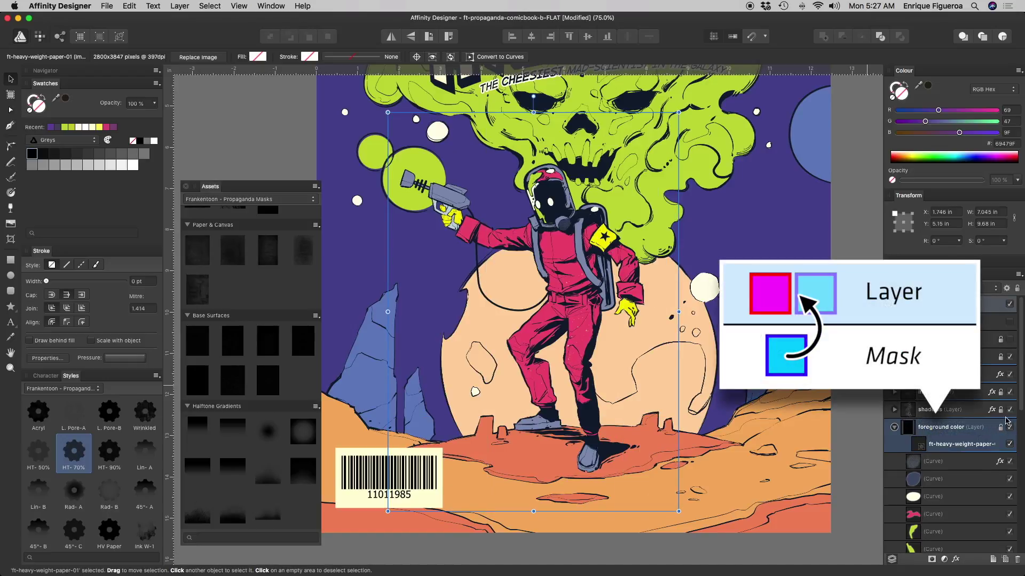
# Examine the paper texture up close on the astronaut's suit, glove and legs.
pyautogui.moveTo(677, 325); pyautogui.dragTo(670, 361)
pyautogui.press('super+=')
pyautogui.press('super+=')
pyautogui.press('super+=')
pyautogui.press('super+=')
pyautogui.moveTo(662, 315); pyautogui.dragTo(520, 486)
pyautogui.press('super+=')
pyautogui.press('super+=')
pyautogui.moveTo(747, 481); pyautogui.dragTo(435, 248)
pyautogui.moveTo(630, 548); pyautogui.dragTo(723, 319)
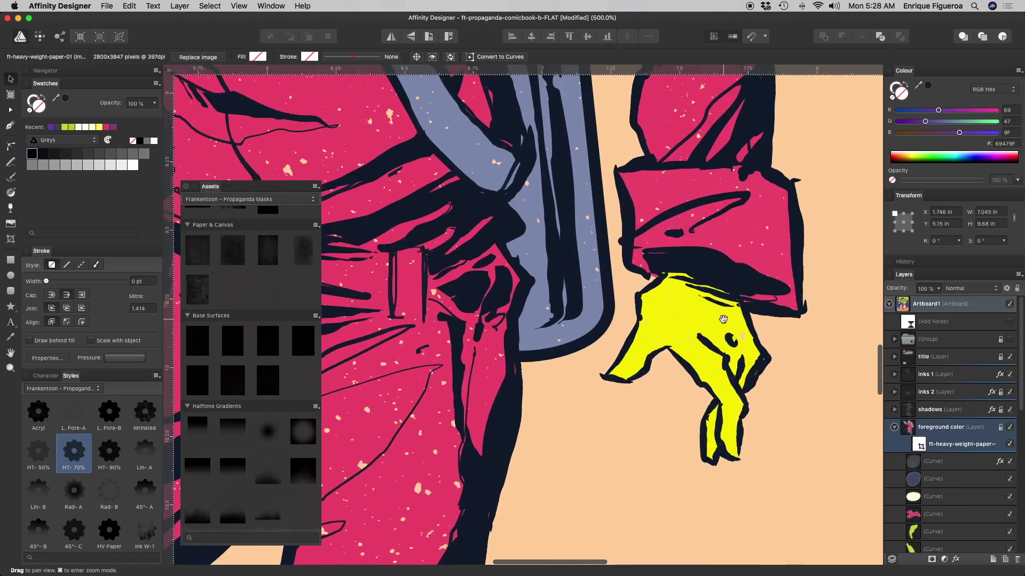
pyautogui.moveTo(453, 507); pyautogui.dragTo(715, 193)
pyautogui.moveTo(384, 539); pyautogui.dragTo(569, 238)
pyautogui.moveTo(573, 427)
pyautogui.mouseDown()
pyautogui.moveTo(574, 325)
pyautogui.moveTo(699, 450)
pyautogui.mouseUp()
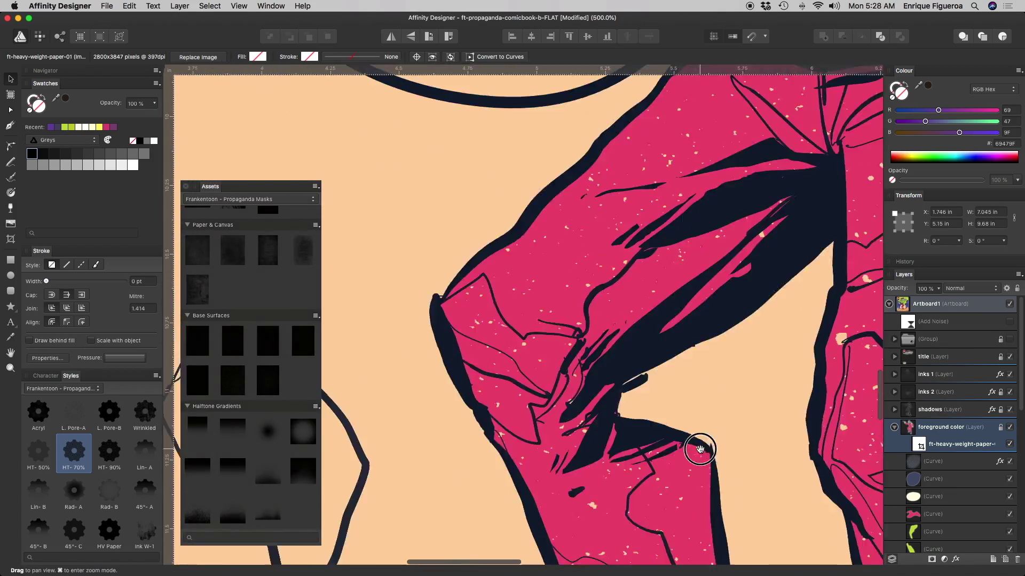
pyautogui.scroll(15, 699, 449)
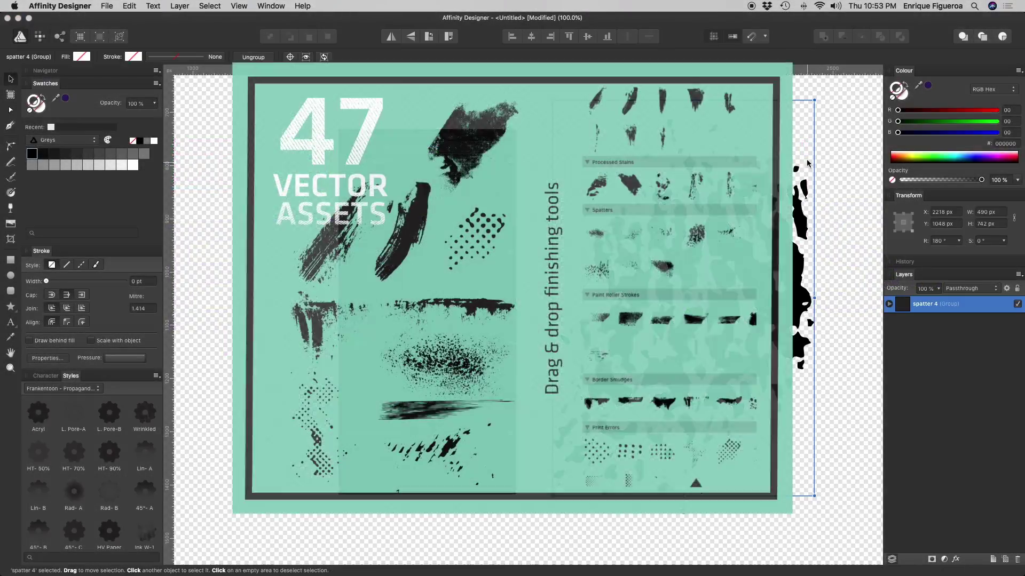
# Scale the spatter 4 group down to about 293 × 444 px, and place a paint roller stroke from Propaganda Elements on the canvas.
pyautogui.moveTo(814, 99); pyautogui.dragTo(721, 241)
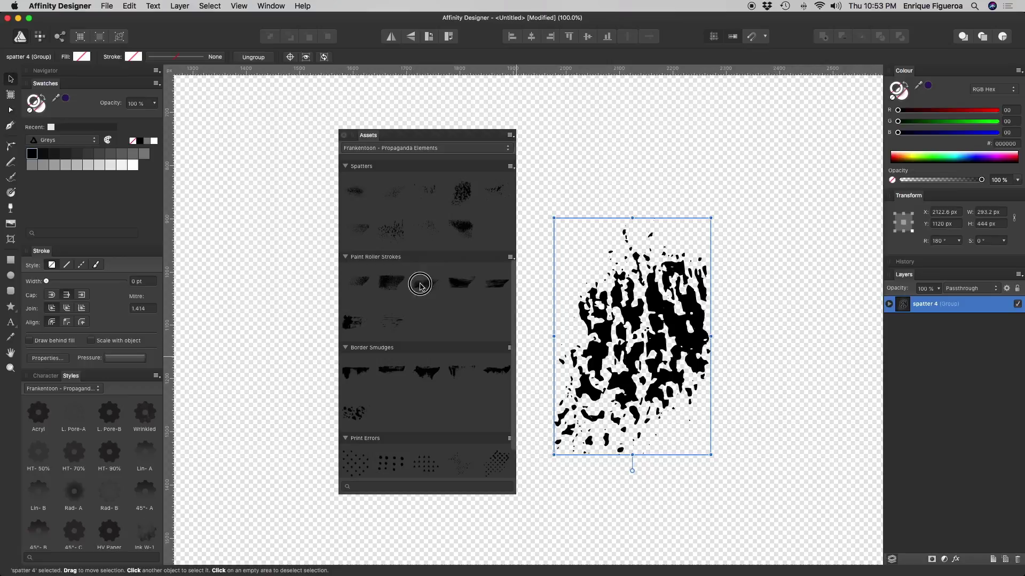
pyautogui.moveTo(421, 284); pyautogui.dragTo(783, 368)
pyautogui.press('super+minus')
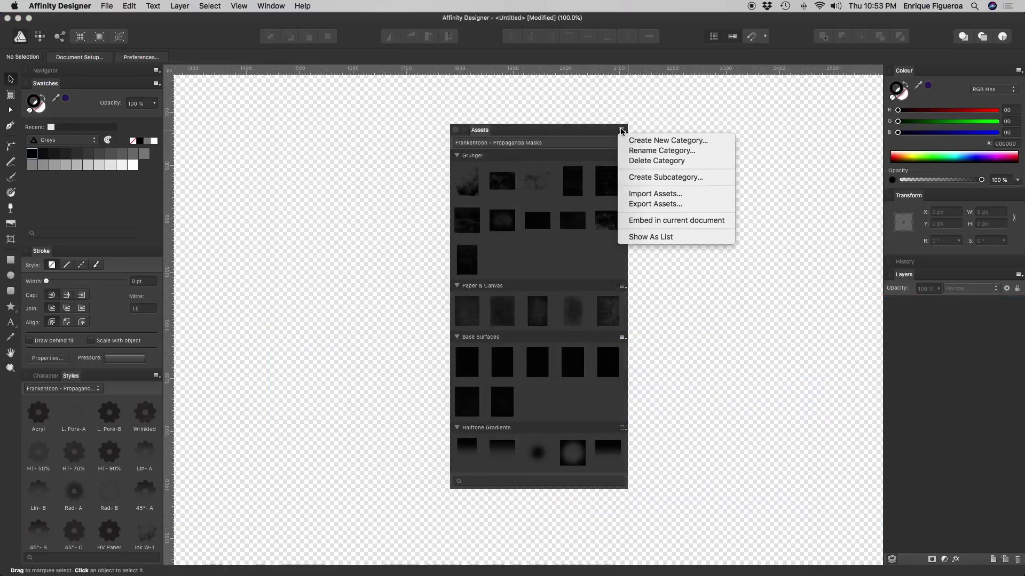
# Import the asset file Frankentoon - Propaganda Elements.afassets and browse its categories.
pyautogui.click(643, 195)
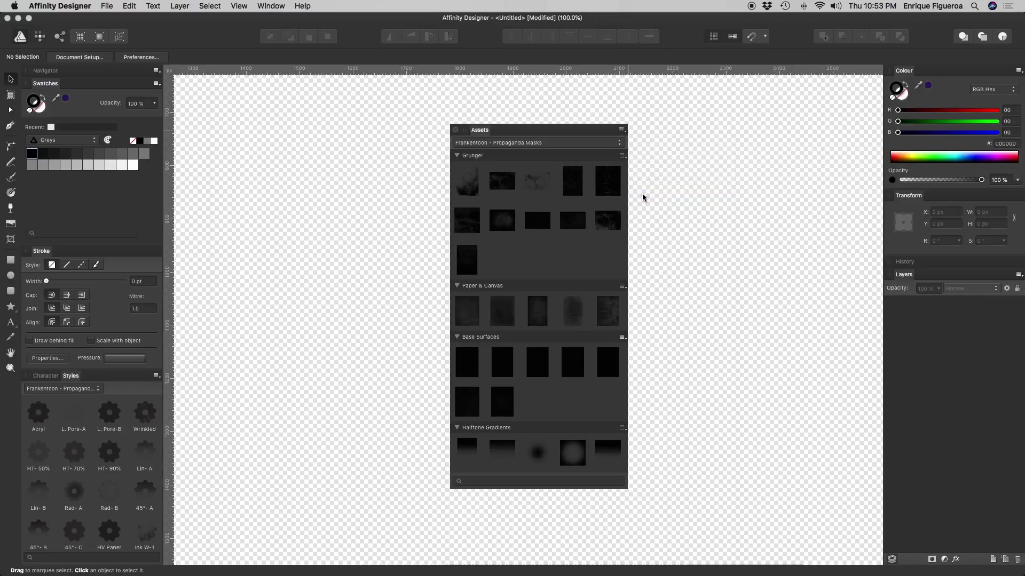
pyautogui.click(530, 132)
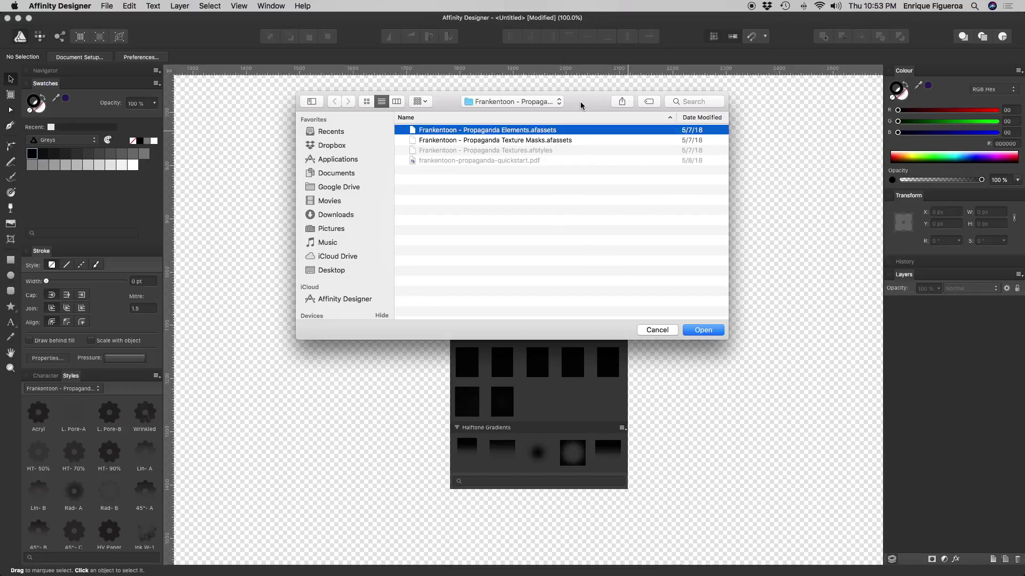
pyautogui.click(725, 422)
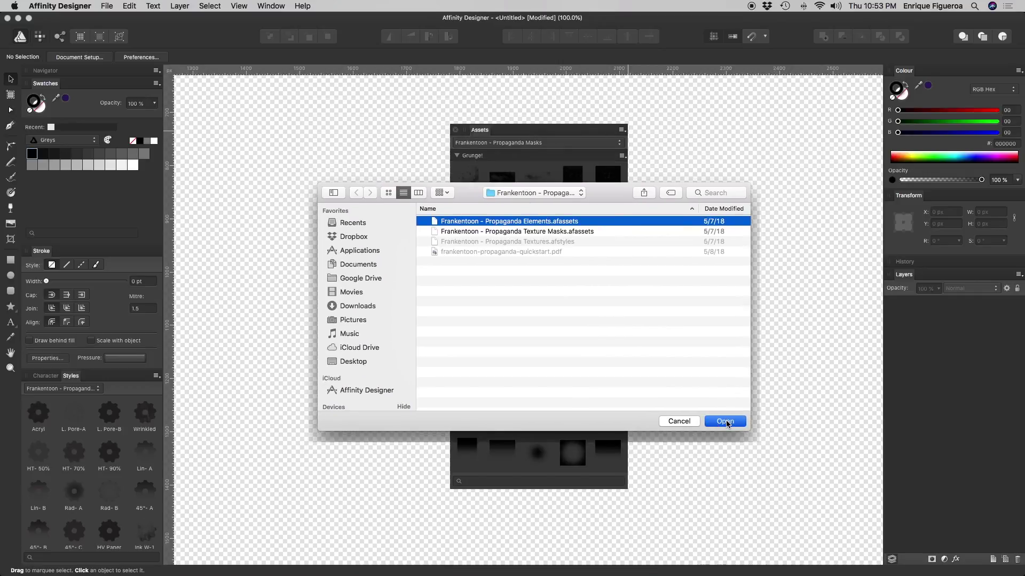
pyautogui.scroll(-5, 576, 377)
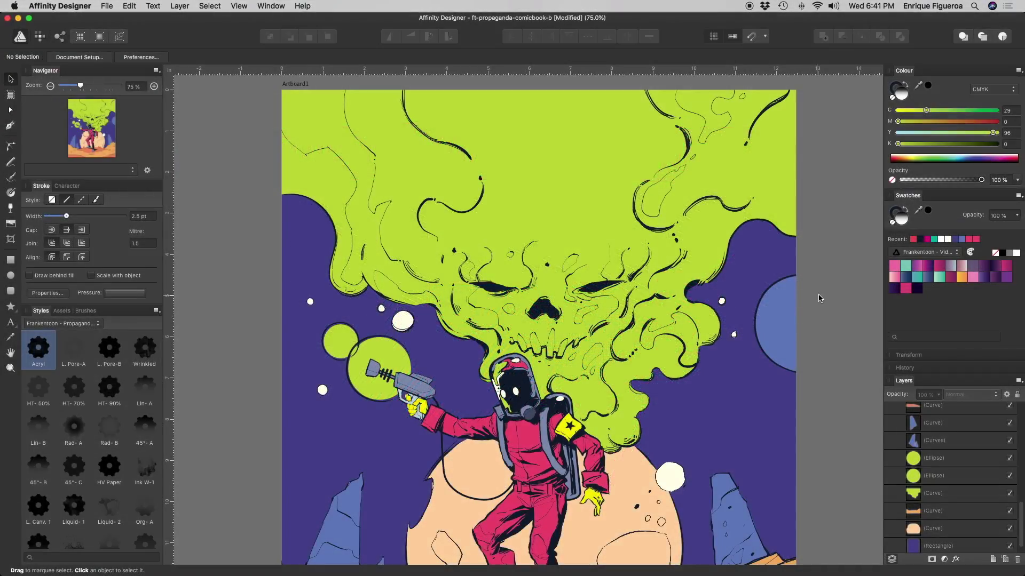
# Duplicate the green skull-smoke curve on the comic cover.
pyautogui.hscroll(2, 822, 299)
pyautogui.click(492, 116)
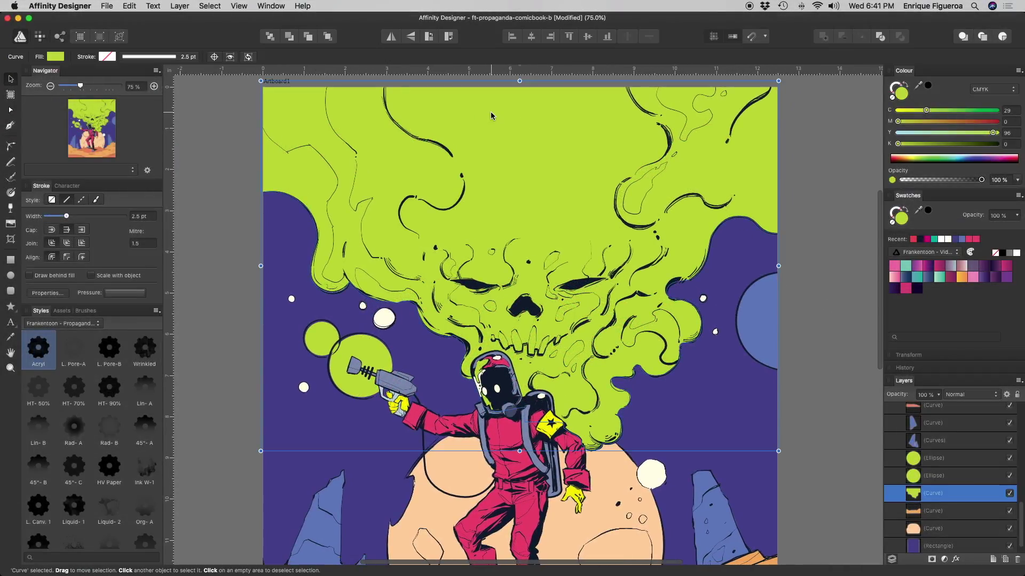
pyautogui.click(128, 6)
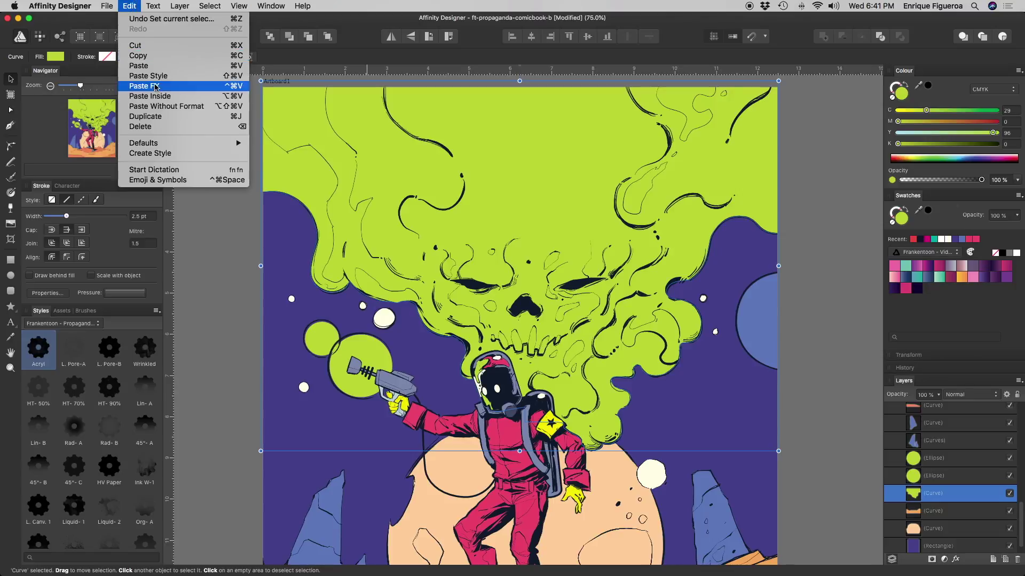
pyautogui.click(160, 117)
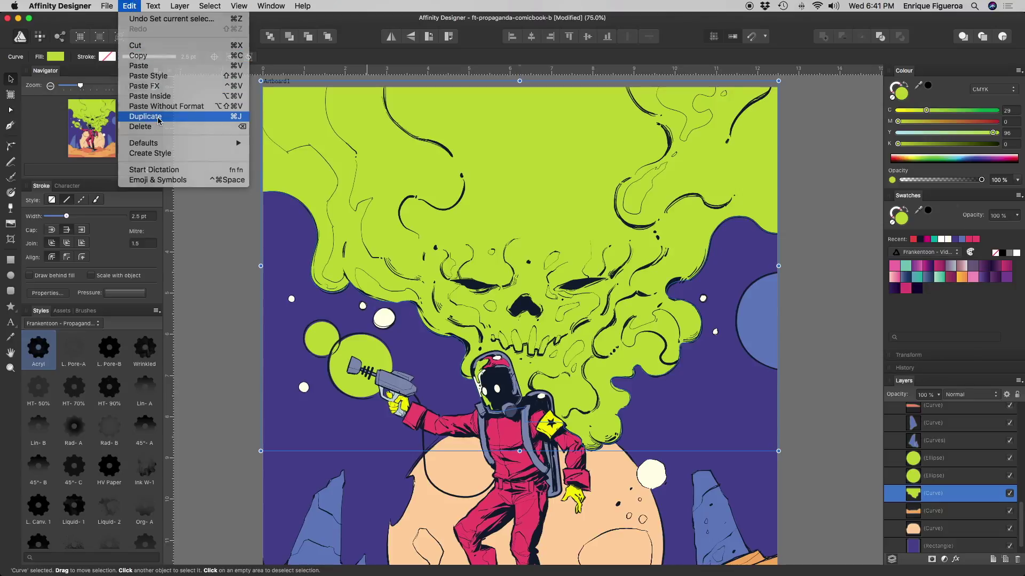
# Try the Acryl, L. Pore-A and HT- 70% styles on the duplicated smoke curve, and settle on Lin- B.
pyautogui.click(41, 349)
pyautogui.click(75, 349)
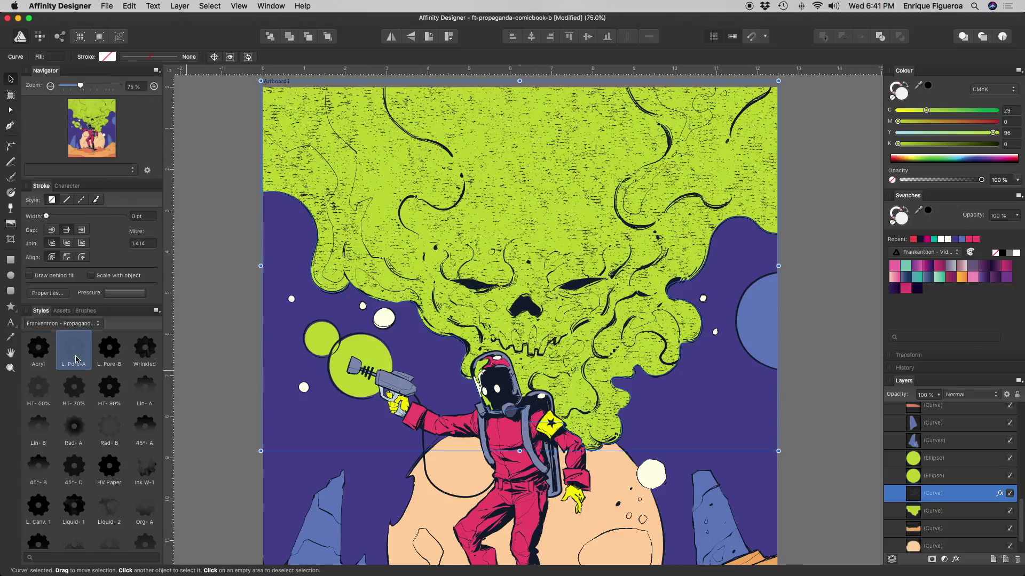
pyautogui.click(77, 390)
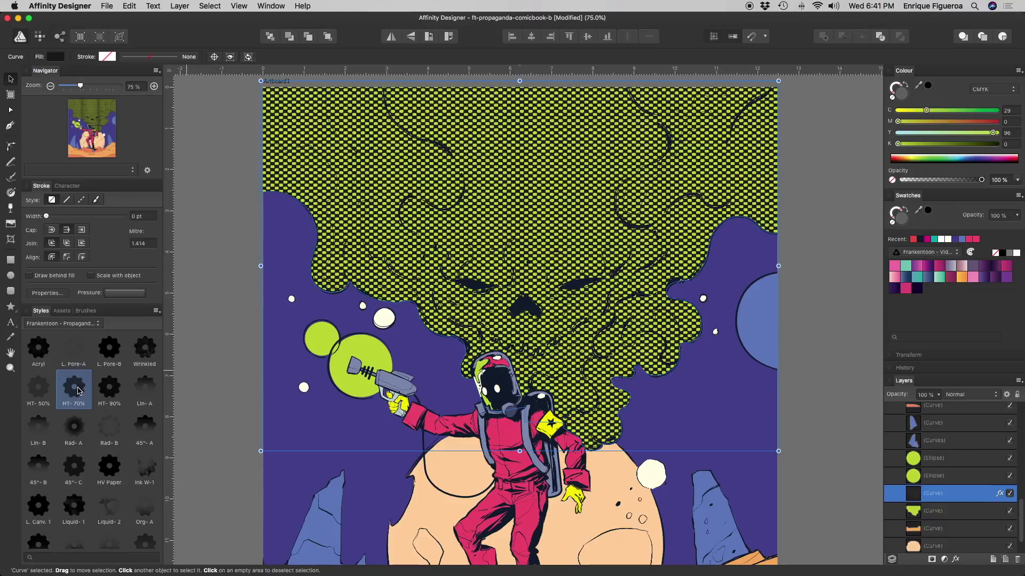
pyautogui.click(46, 403)
pyautogui.click(41, 430)
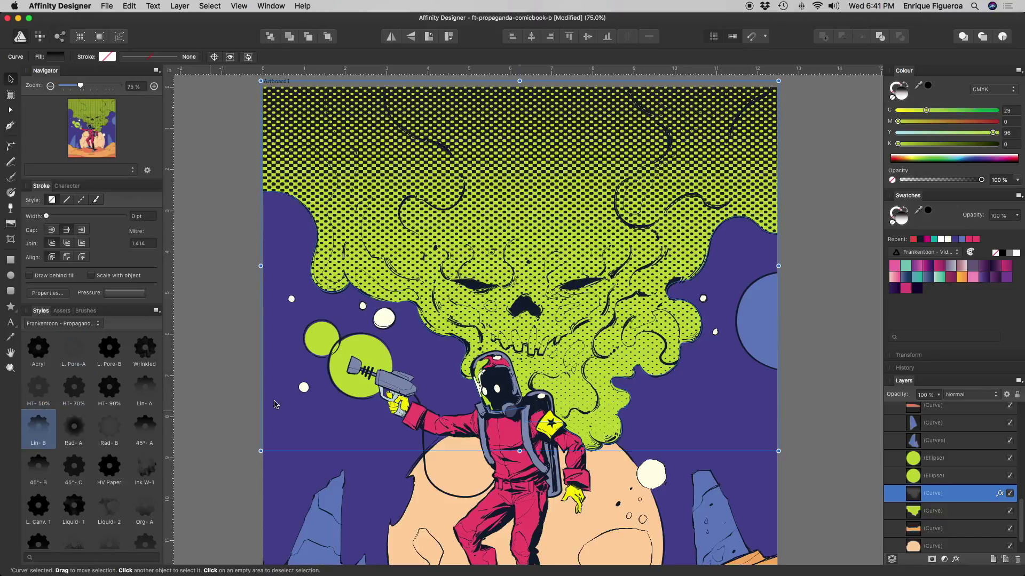
# Scale the smoke's halftone bitmap fill down with the aspect ratio locked, and shift the fill slightly upward with the Fill tool.
pyautogui.scroll(1, 632, 314)
pyautogui.press('g')
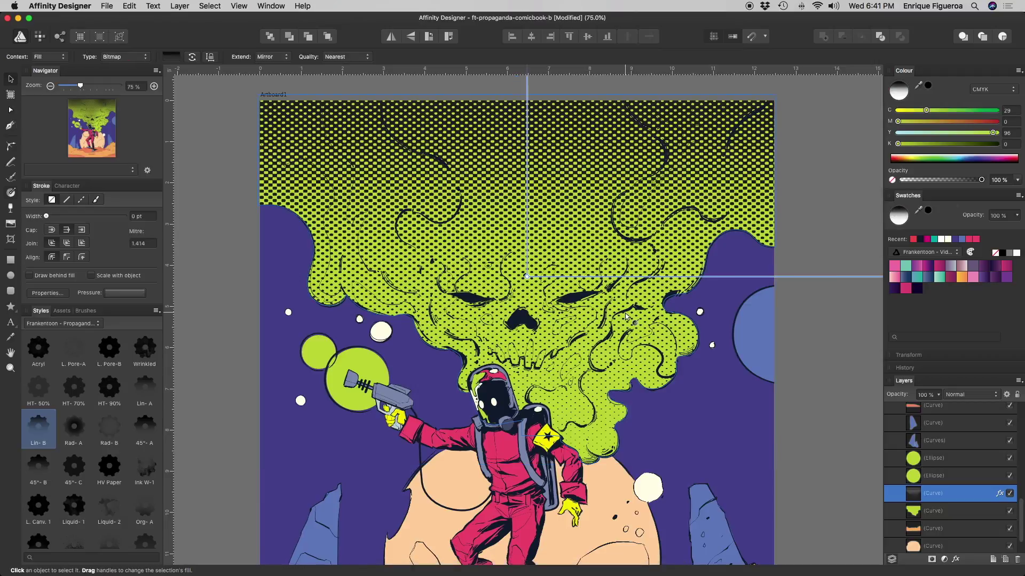
pyautogui.hscroll(3, 622, 315)
pyautogui.scroll(1, 622, 315)
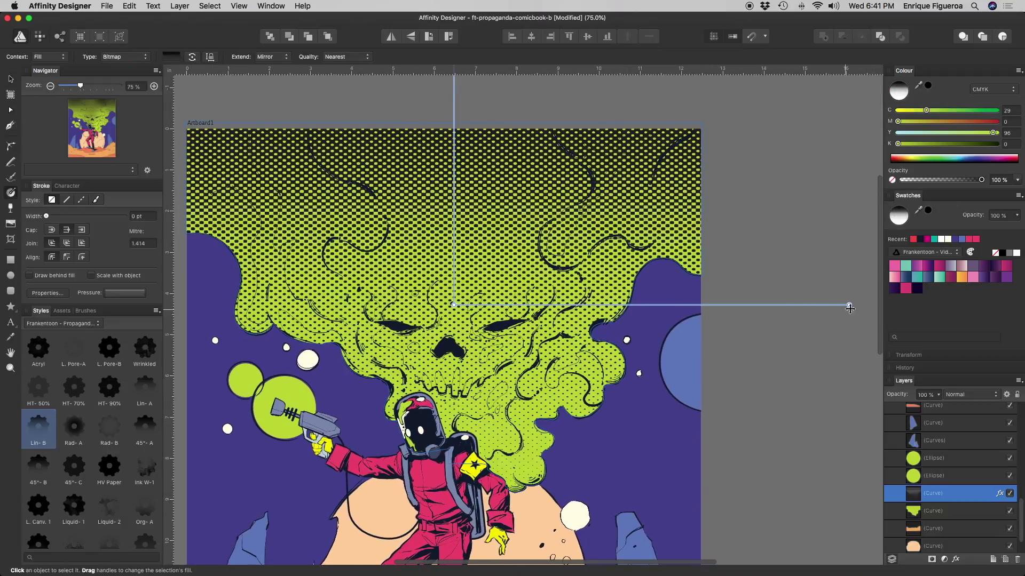
pyautogui.moveTo(849, 303); pyautogui.dragTo(779, 302)
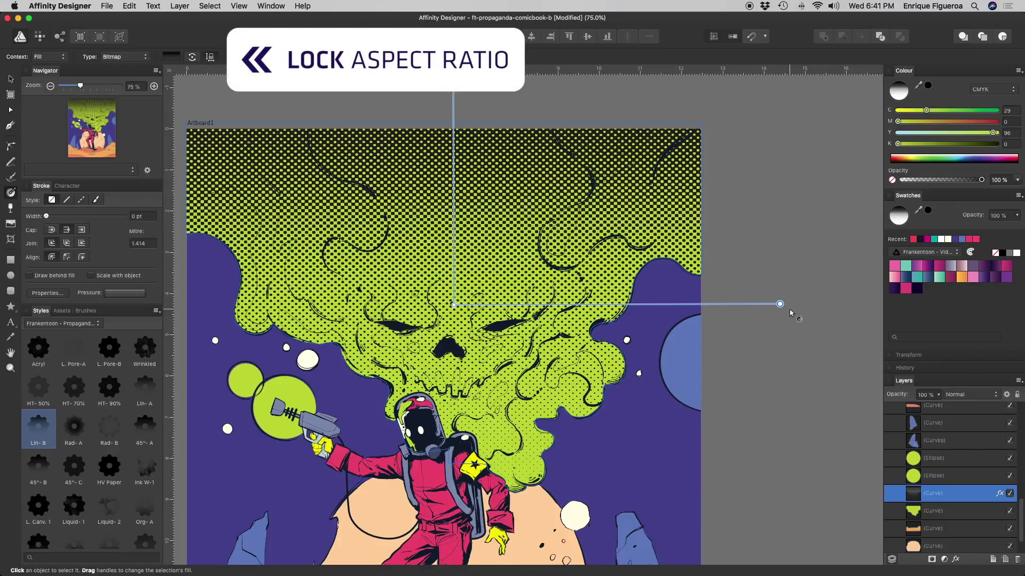
pyautogui.moveTo(780, 303); pyautogui.dragTo(755, 303)
pyautogui.hscroll(-3, 698, 320)
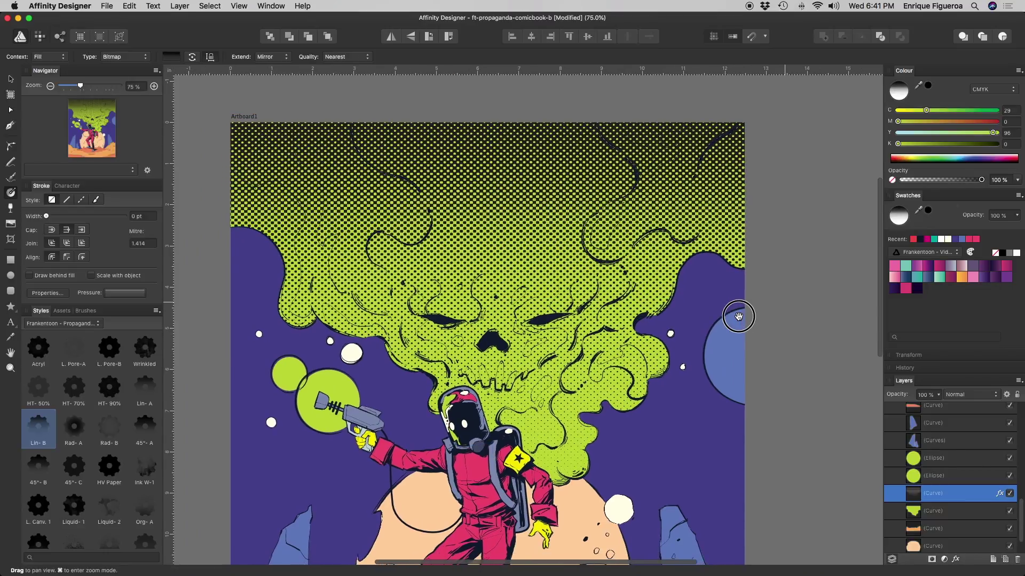
pyautogui.moveTo(496, 299); pyautogui.dragTo(499, 276)
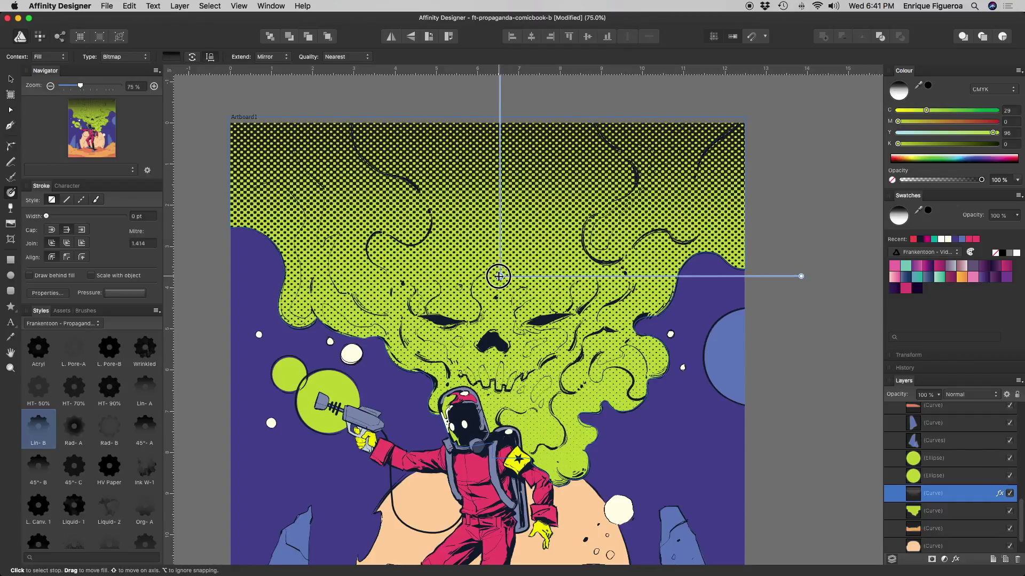
# Set the halftone smoke's Colour Overlay to a green of C 87, M 19, Y 73, K 17.
pyautogui.click(1000, 493)
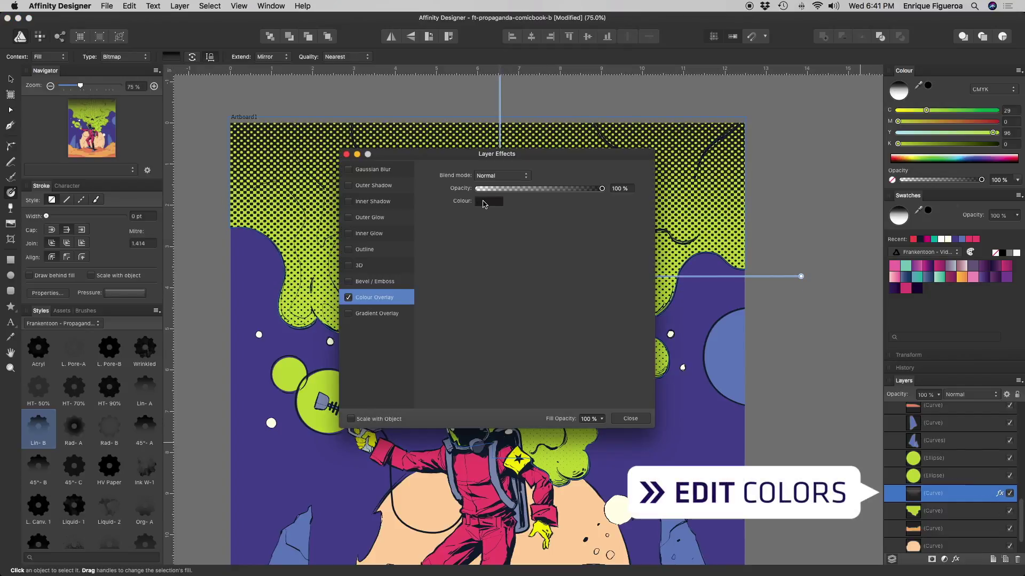
pyautogui.moveTo(511, 159); pyautogui.dragTo(683, 251)
pyautogui.moveTo(732, 359); pyautogui.dragTo(723, 326)
pyautogui.click(690, 325)
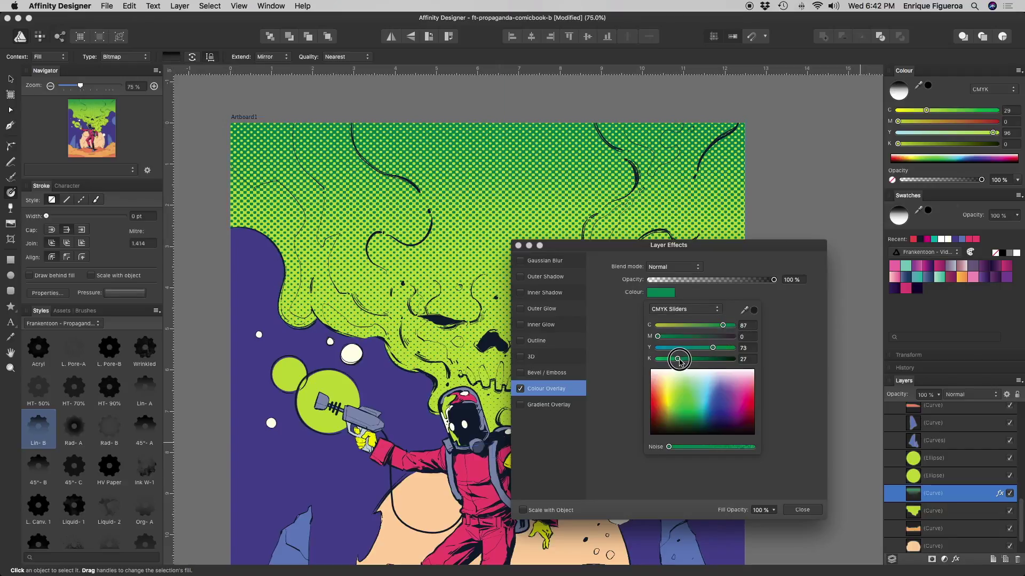
pyautogui.click(676, 337)
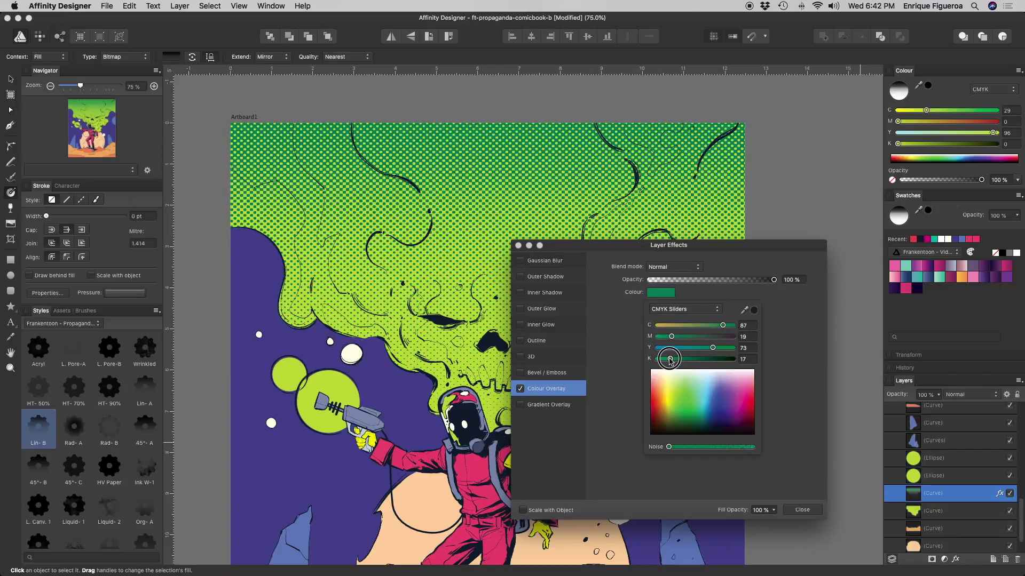
pyautogui.click(801, 509)
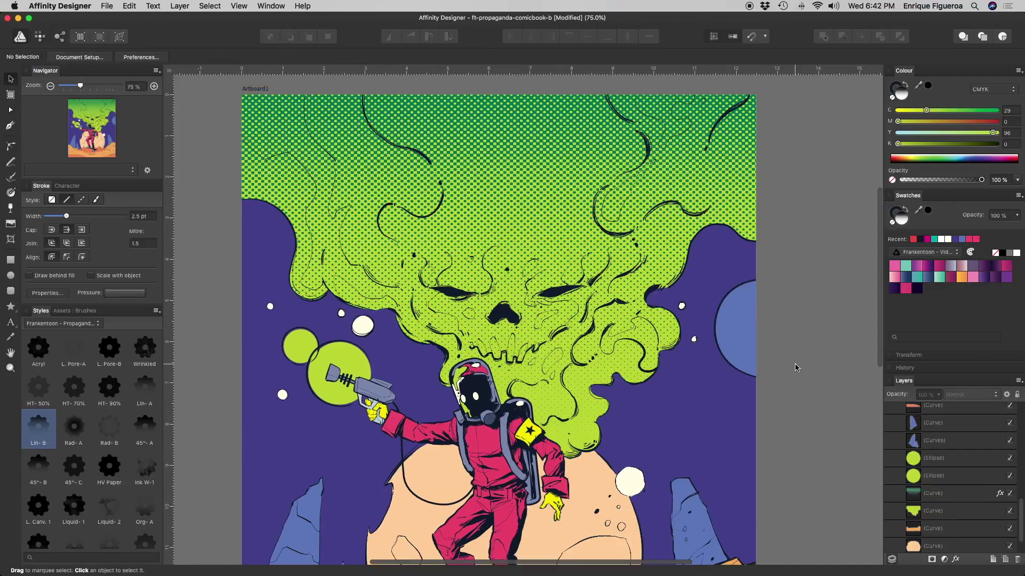
pyautogui.press('super+0')
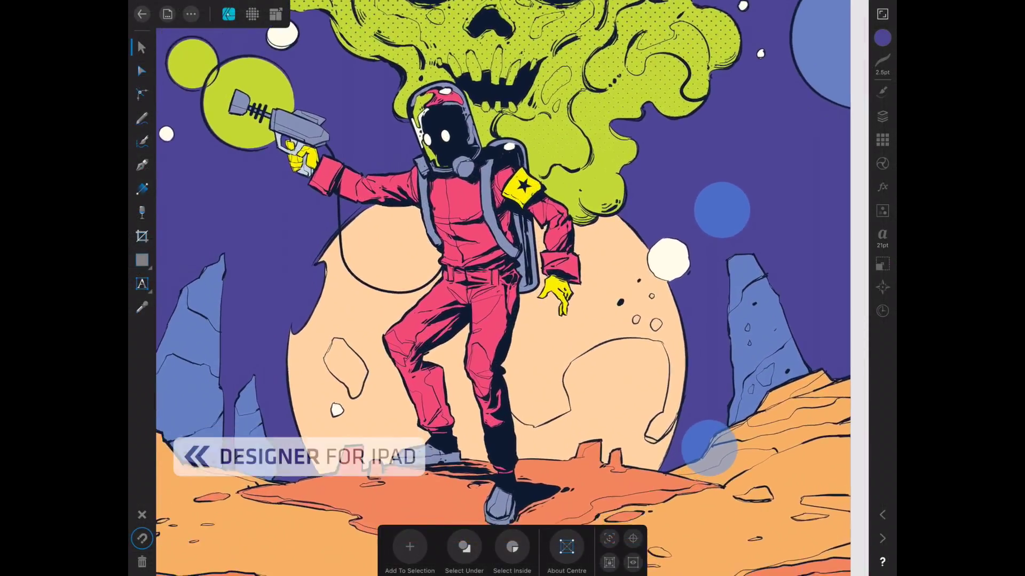
# Switch to Affinity Designer for iPad and duplicate the peach planet curve behind the astronaut.
pyautogui.click(603, 299)
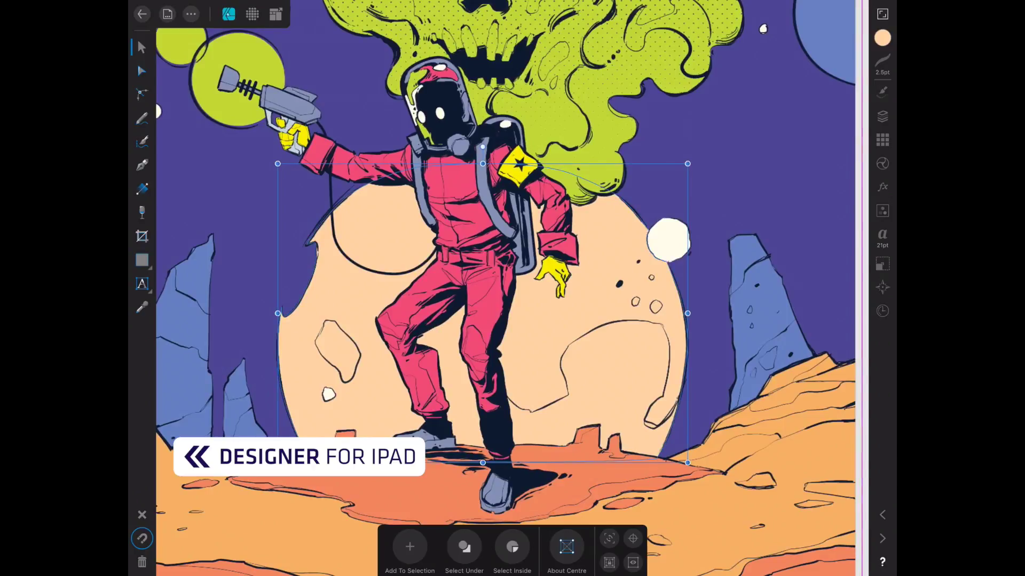
pyautogui.click(191, 14)
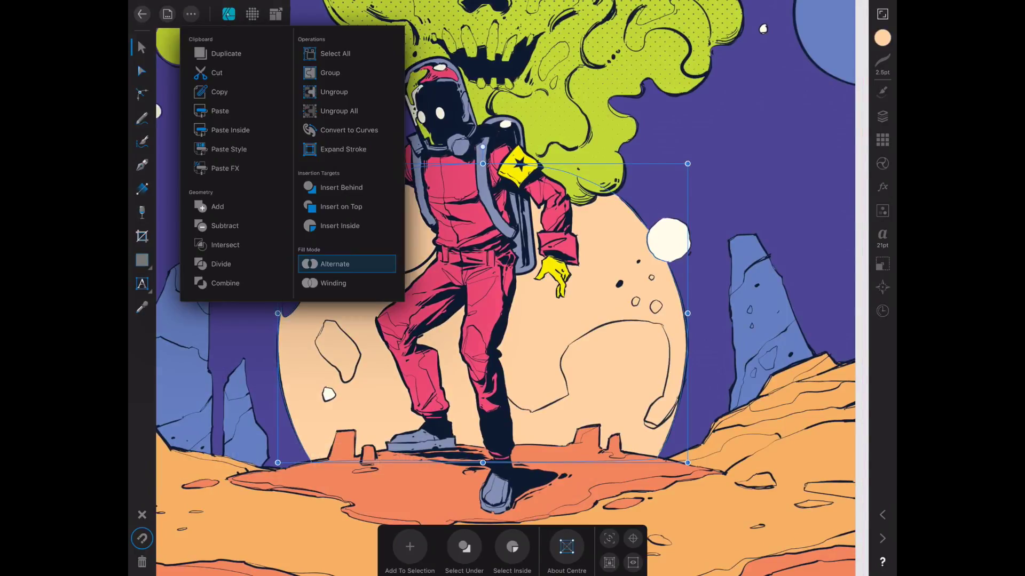
pyautogui.click(222, 53)
# Apply a radial halftone style from the Frankentoon styles to the duplicated planet, darkening toward its edge.
pyautogui.scroll(2, 747, 332)
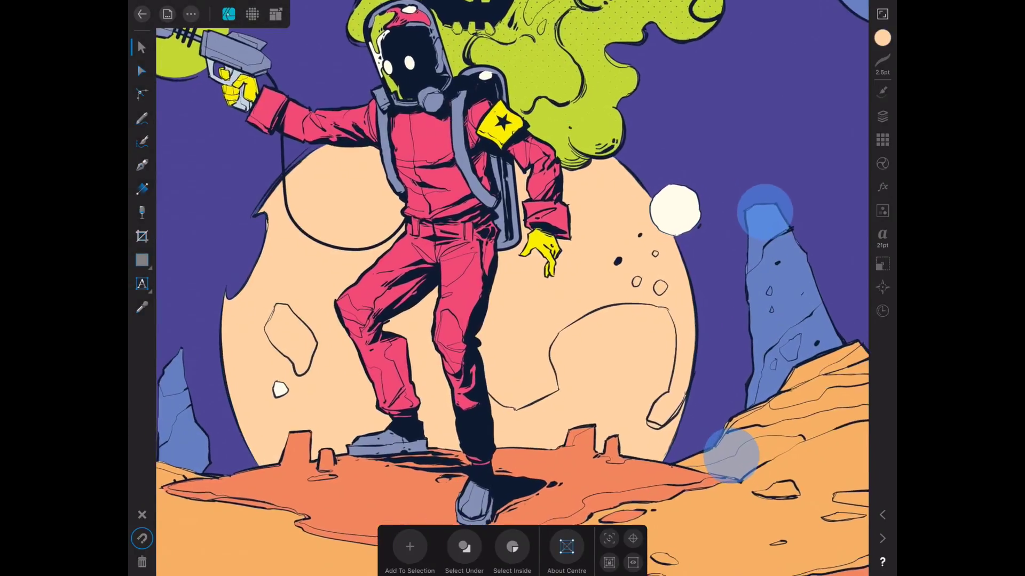
pyautogui.scroll(-1, 739, 334)
pyautogui.click(882, 187)
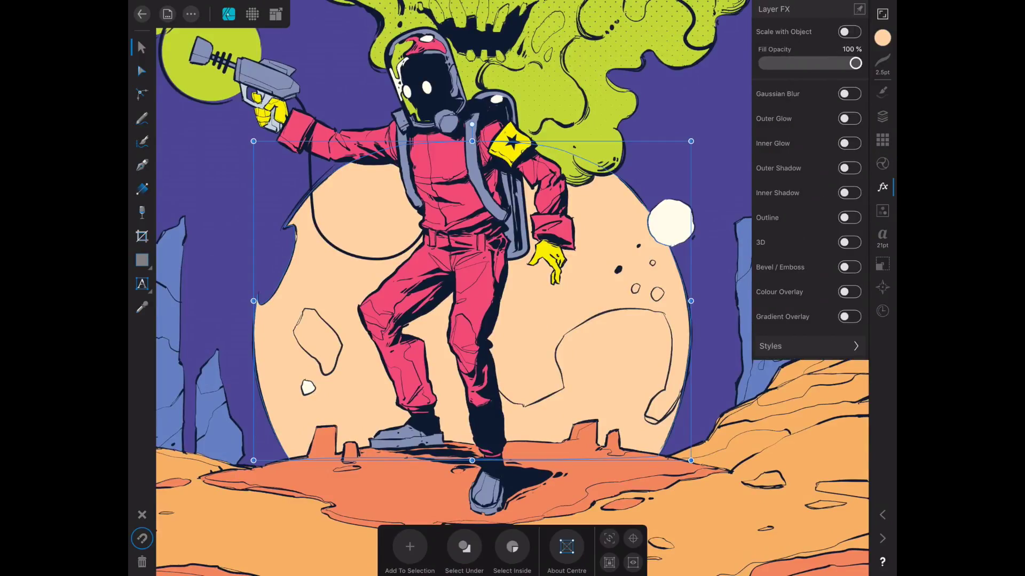
pyautogui.click(808, 346)
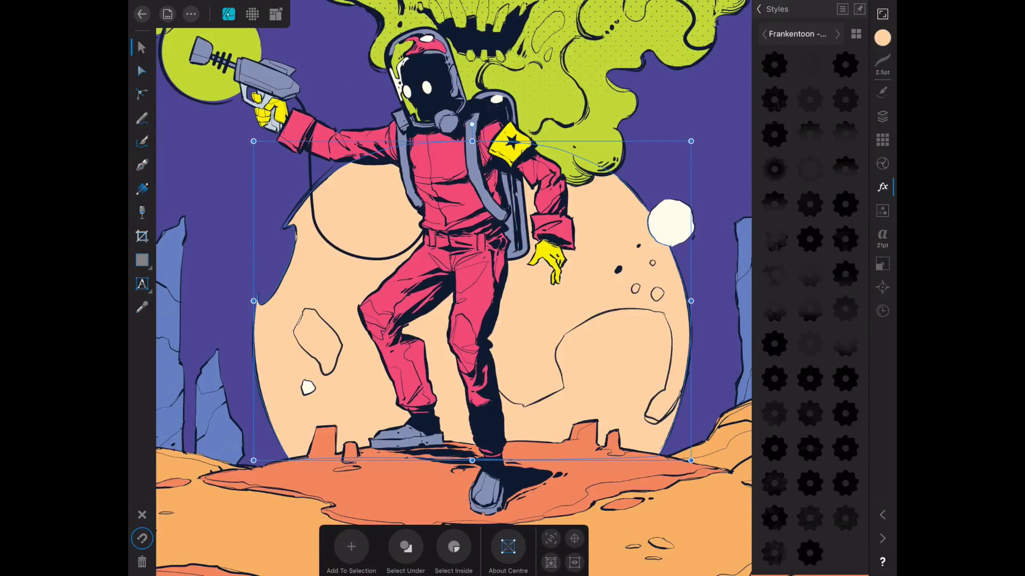
pyautogui.click(809, 169)
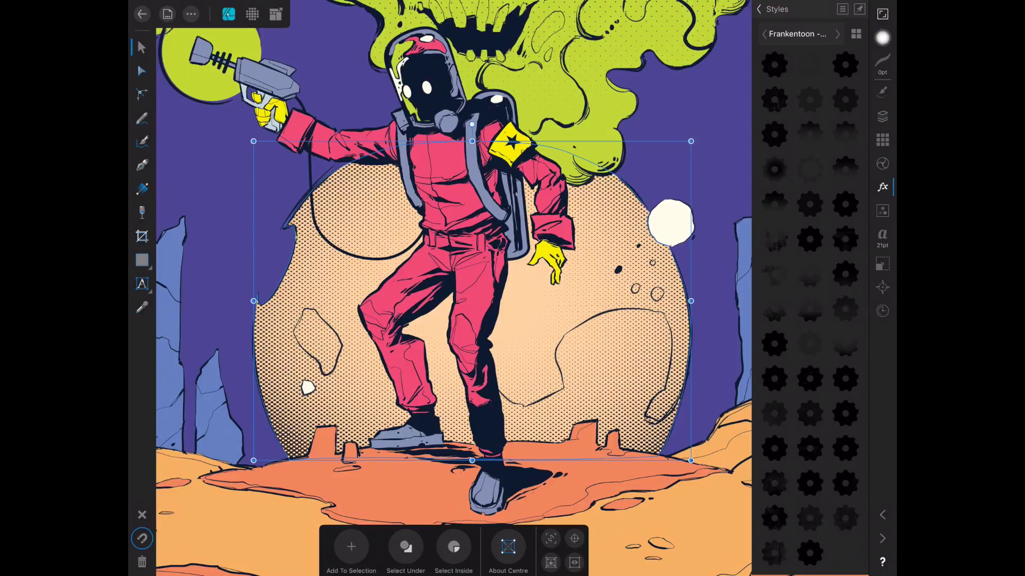
pyautogui.click(882, 187)
# Scale the duplicated planet's halftone bitmap fill down slightly with the Fill tool and move its centre up to the astronaut's waist.
pyautogui.scroll(2, 733, 328)
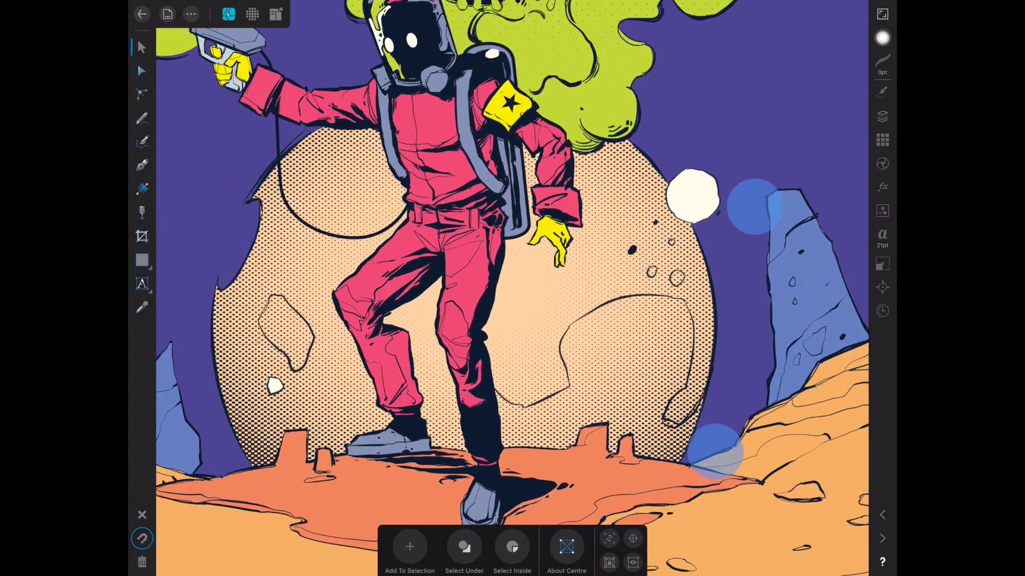
pyautogui.click(141, 189)
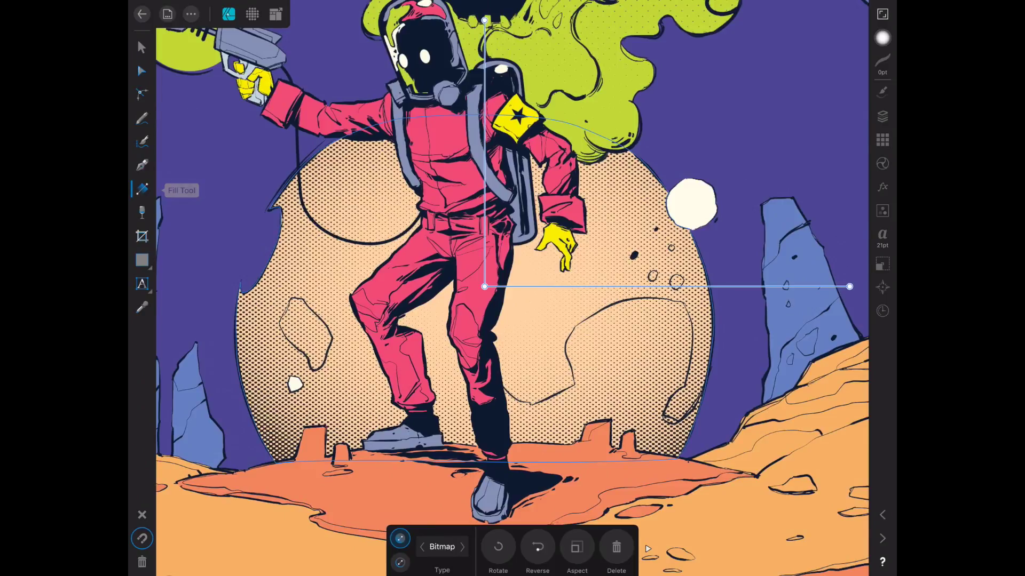
pyautogui.moveTo(850, 287); pyautogui.dragTo(788, 289)
pyautogui.moveTo(485, 286); pyautogui.dragTo(487, 216)
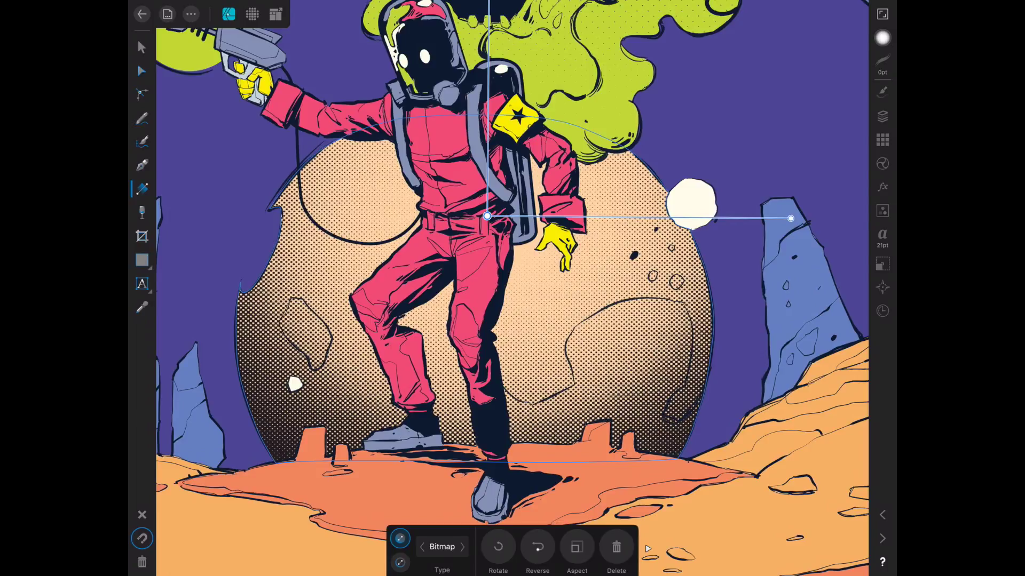
# Set the halftone planet's Colour Overlay to a pinkish red of C 0, M 81, Y 44, K 0.
pyautogui.click(880, 116)
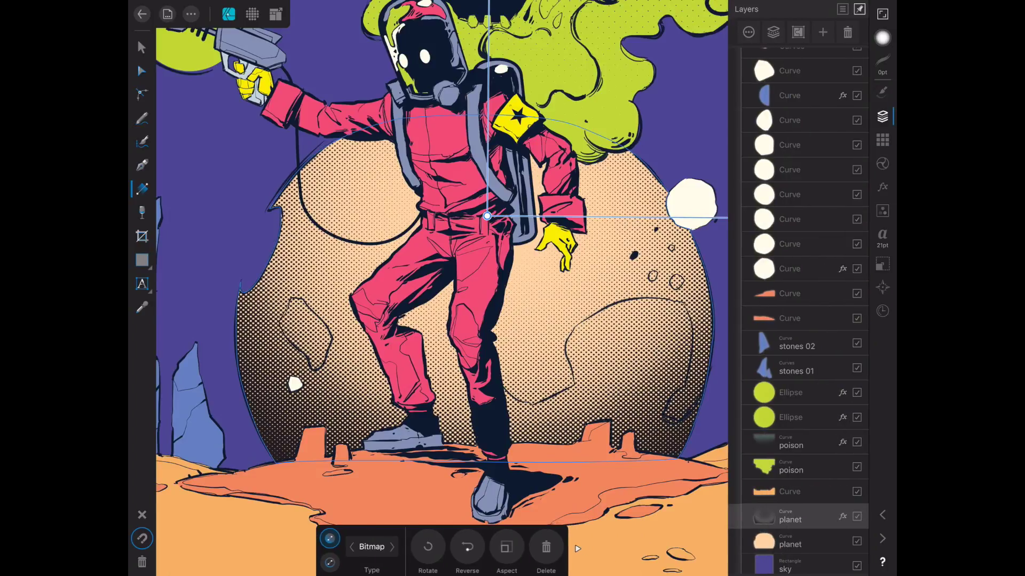
pyautogui.click(882, 187)
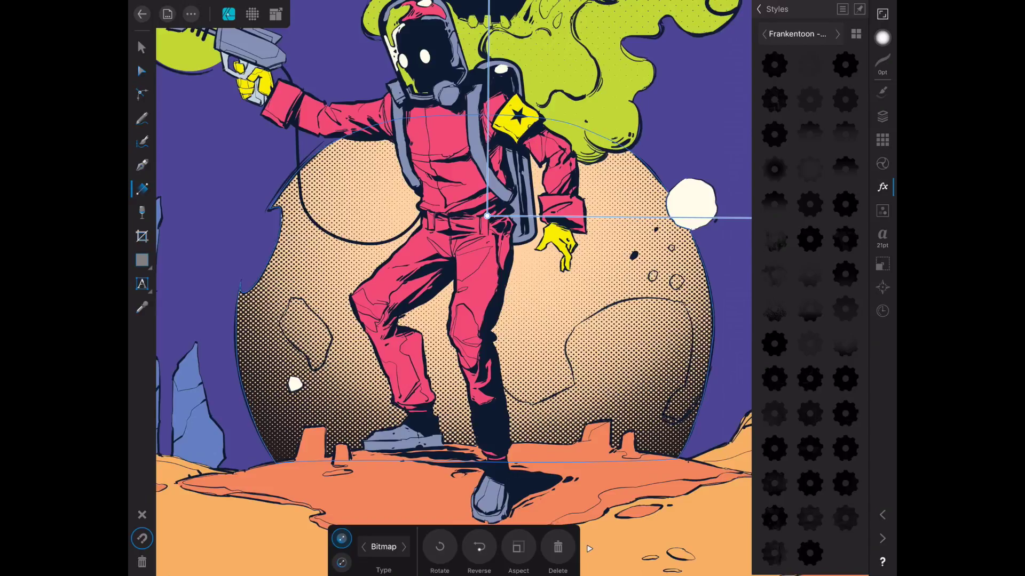
pyautogui.click(759, 8)
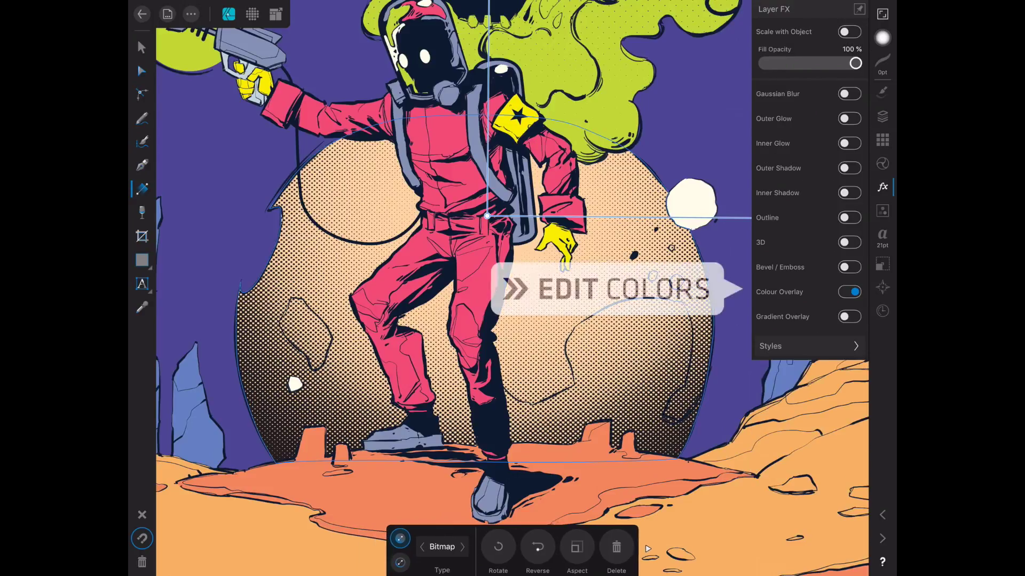
pyautogui.click(779, 292)
pyautogui.click(576, 547)
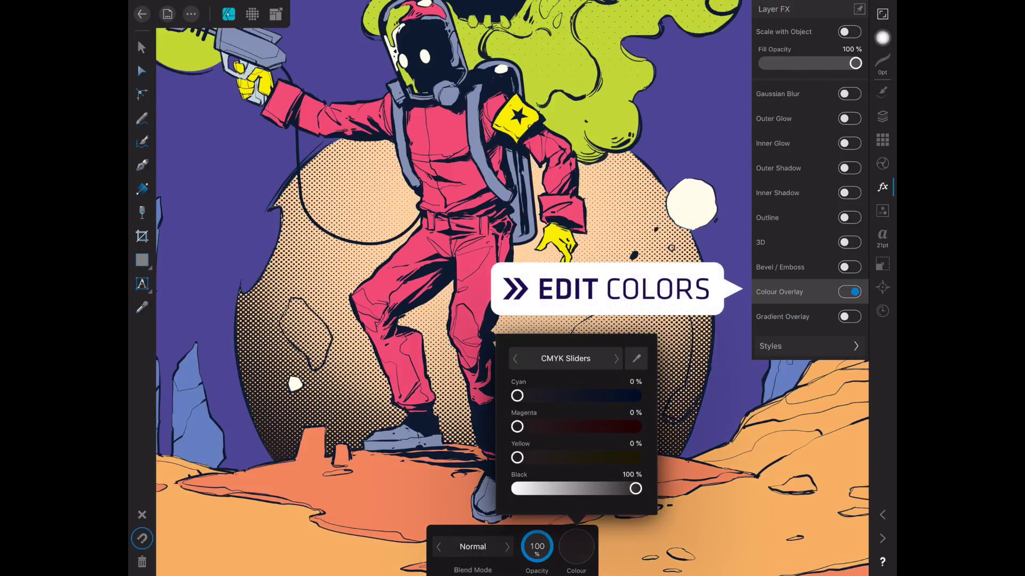
pyautogui.moveTo(635, 489); pyautogui.dragTo(517, 489)
pyautogui.moveTo(517, 427); pyautogui.dragTo(617, 426)
pyautogui.moveTo(517, 457); pyautogui.dragTo(570, 457)
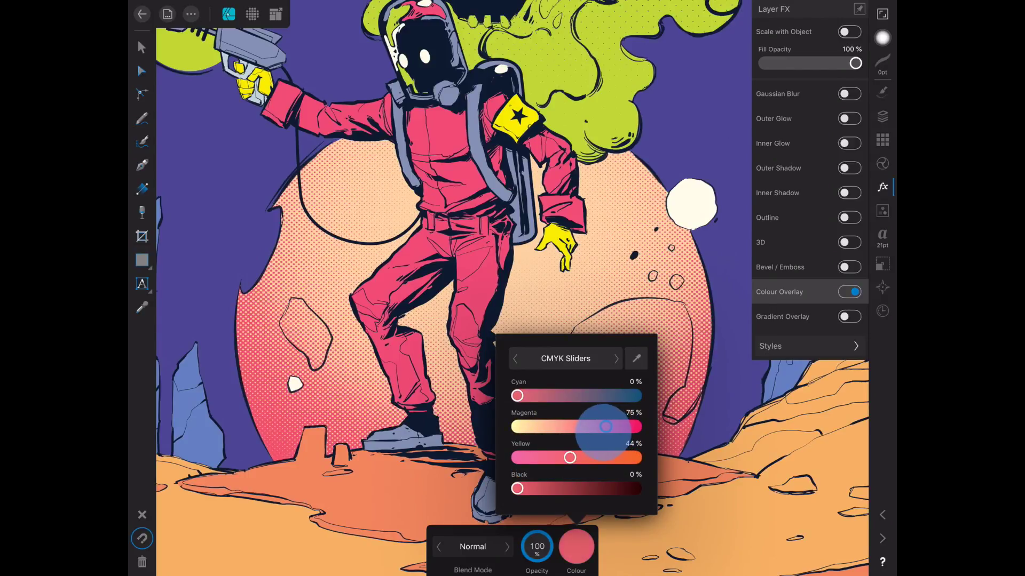
pyautogui.moveTo(604, 426); pyautogui.dragTo(604, 426)
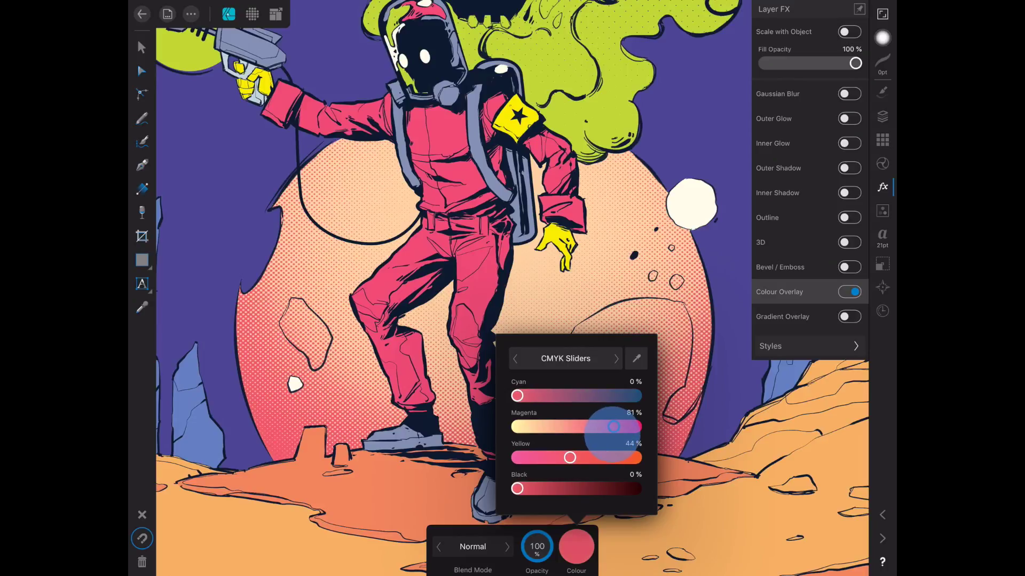
pyautogui.scroll(2, 703, 407)
pyautogui.scroll(-2, 726, 401)
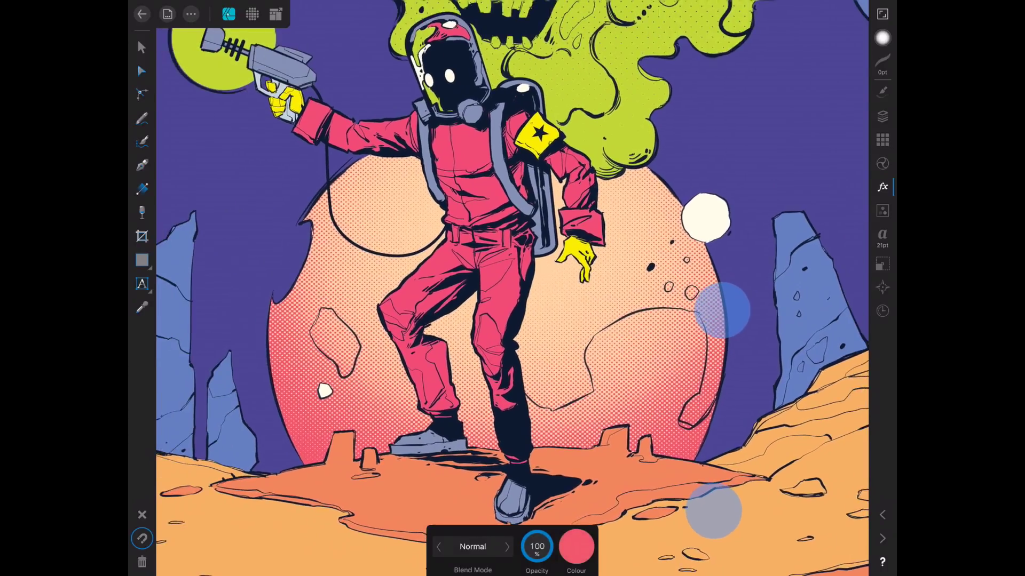
pyautogui.click(141, 47)
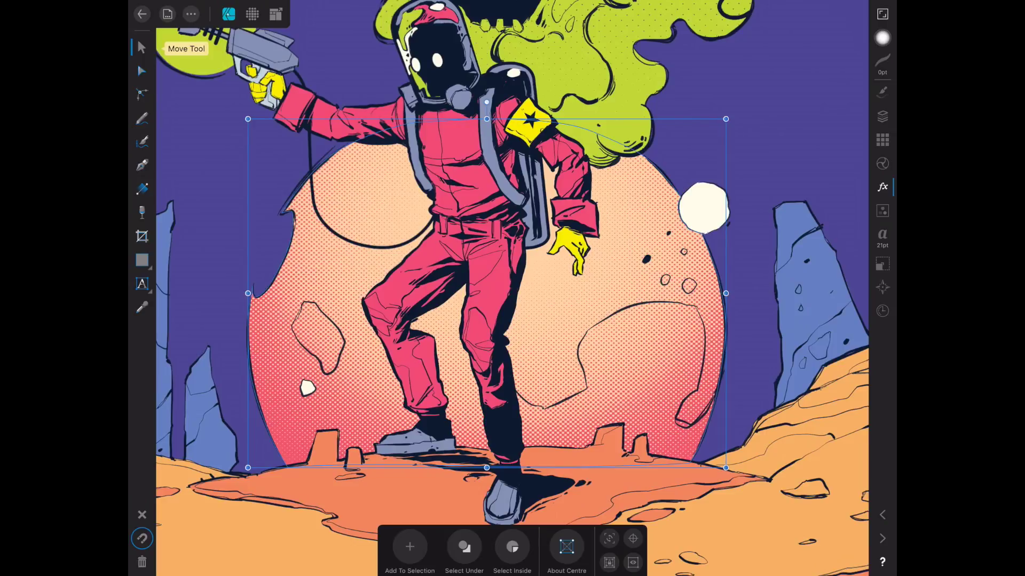
pyautogui.moveTo(809, 250); pyautogui.dragTo(818, 247)
pyautogui.moveTo(714, 260); pyautogui.dragTo(737, 269)
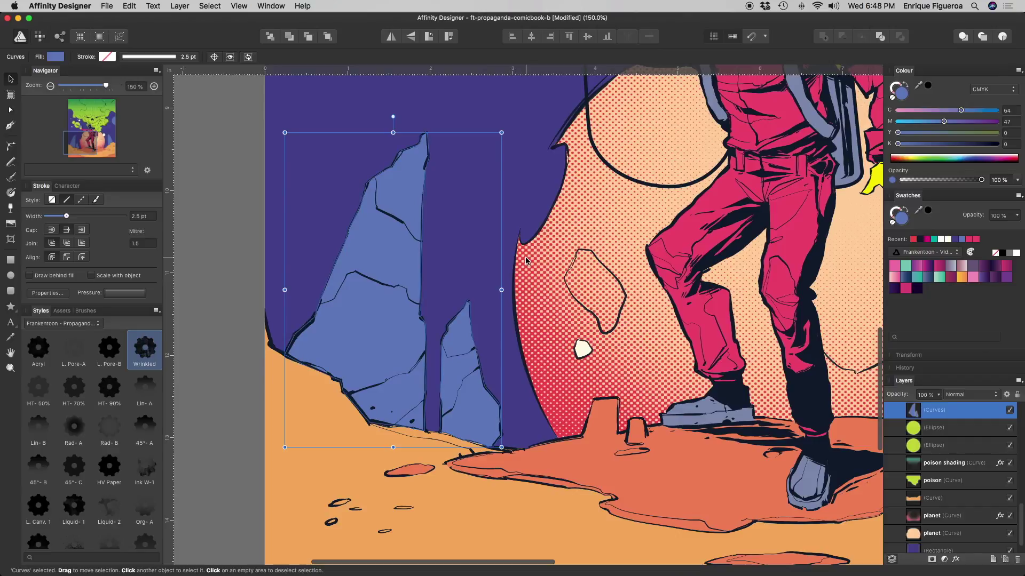
# Switch to Affinity Designer on the desktop and duplicate the pair of blue rocks left of the planet.
pyautogui.scroll(3, 525, 261)
pyautogui.moveTo(526, 261); pyautogui.dragTo(545, 297)
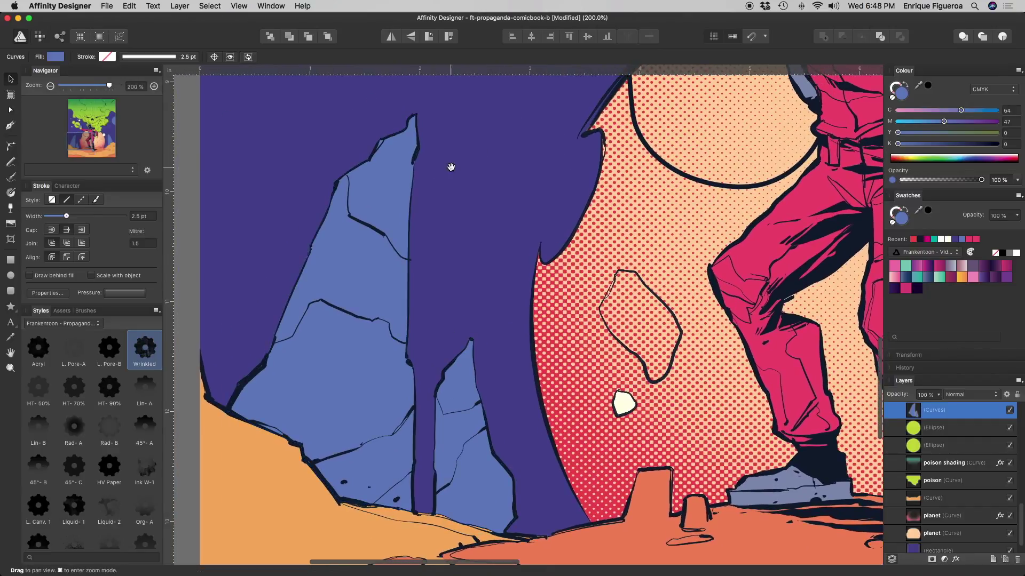
pyautogui.moveTo(451, 164); pyautogui.dragTo(512, 170)
pyautogui.press('v')
pyautogui.click(129, 6)
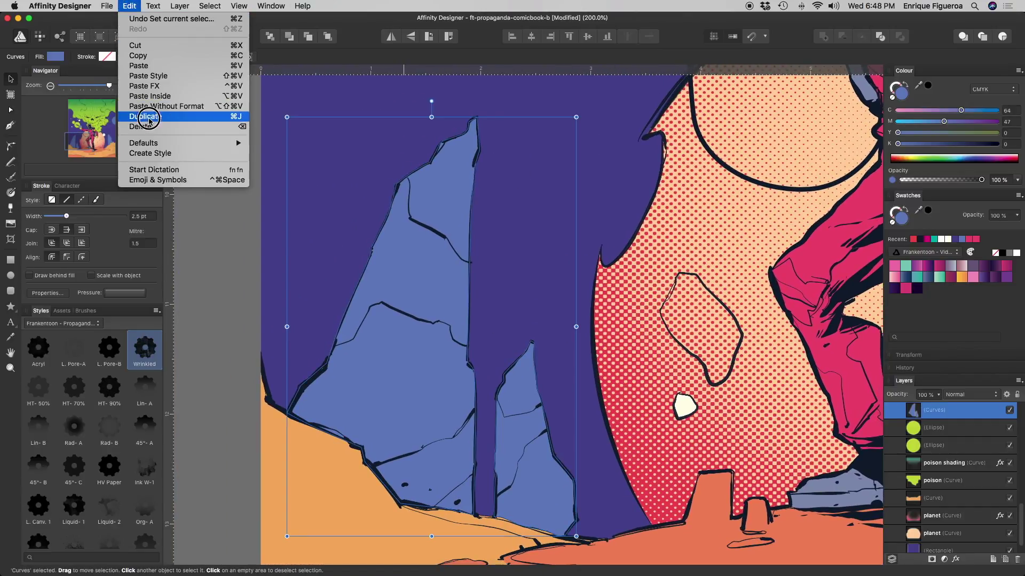
pyautogui.click(161, 115)
# Apply the Ink W-1 style to the duplicated left rocks and shift its bitmap fill up toward the peak.
pyautogui.click(147, 466)
pyautogui.press('g')
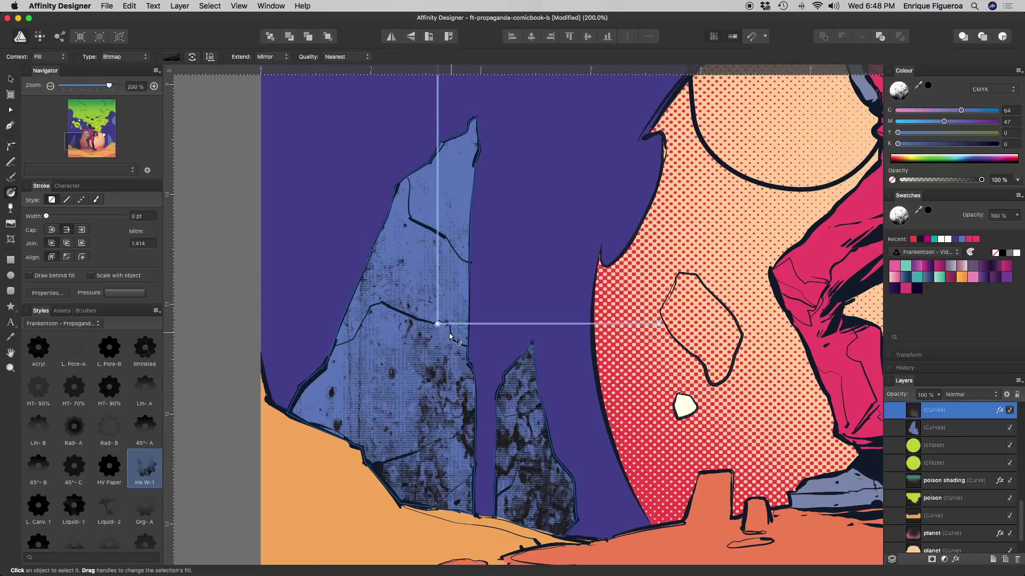
pyautogui.moveTo(435, 324)
pyautogui.mouseDown()
pyautogui.moveTo(389, 270)
pyautogui.moveTo(433, 272)
pyautogui.moveTo(432, 201)
pyautogui.mouseUp()
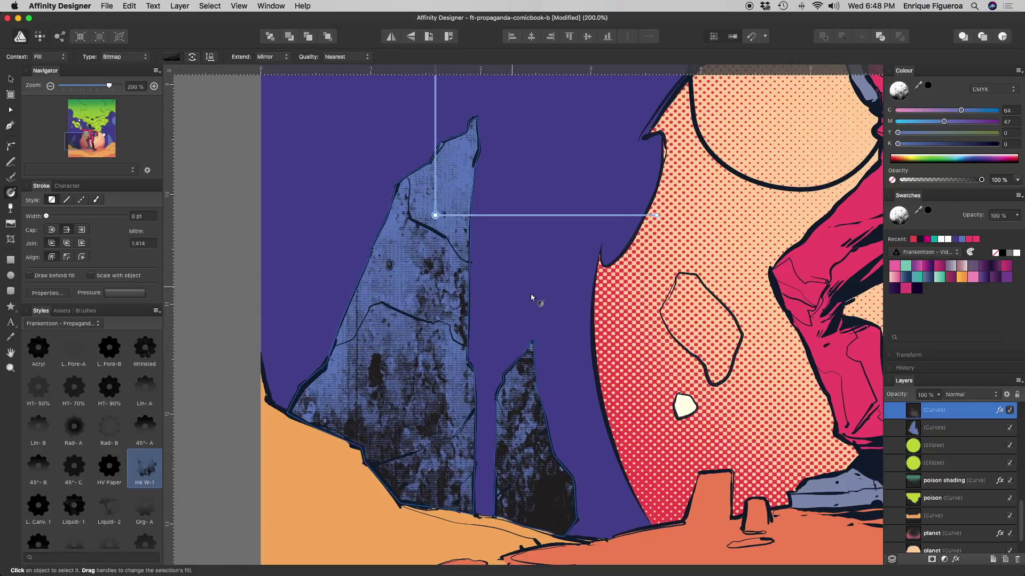
# Set the left rocks' ink texture Colour Overlay to a dark blue of C 76, M 58, Y 23, K 53.
pyautogui.click(999, 410)
pyautogui.click(666, 293)
pyautogui.moveTo(732, 358); pyautogui.dragTo(704, 359)
pyautogui.click(721, 325)
pyautogui.moveTo(697, 337); pyautogui.dragTo(707, 337)
pyautogui.moveTo(704, 358); pyautogui.dragTo(692, 360)
pyautogui.moveTo(617, 245); pyautogui.dragTo(720, 267)
pyautogui.click(762, 314)
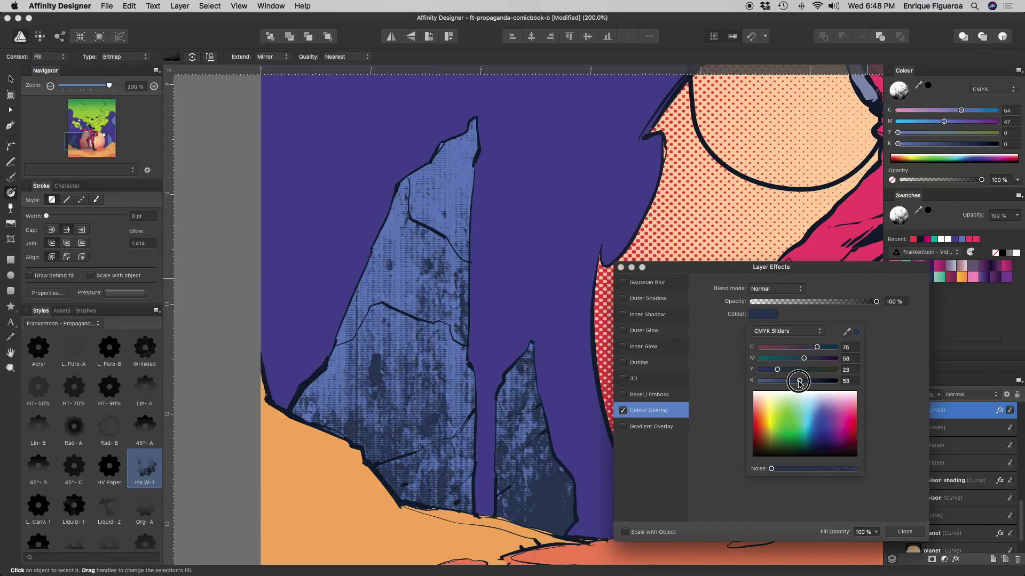
pyautogui.click(620, 267)
# Shift the ink texture's bitmap fill slightly down and to the right on the left rocks, and deselect them.
pyautogui.moveTo(434, 215)
pyautogui.mouseDown()
pyautogui.moveTo(435, 300)
pyautogui.moveTo(384, 258)
pyautogui.moveTo(439, 277)
pyautogui.moveTo(455, 238)
pyautogui.moveTo(466, 241)
pyautogui.moveTo(426, 225)
pyautogui.moveTo(453, 251)
pyautogui.mouseUp()
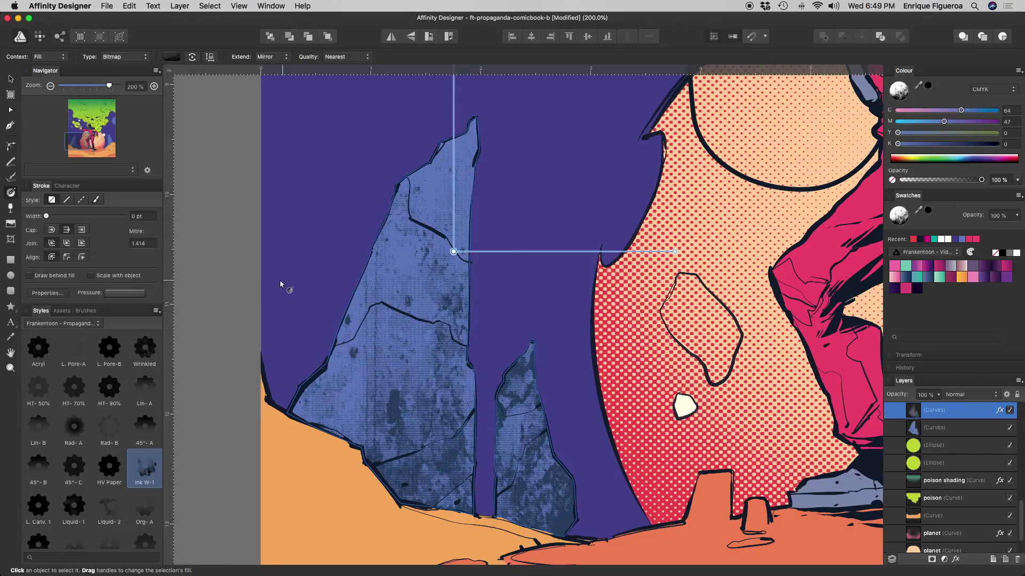
pyautogui.press('v')
pyautogui.click(243, 277)
pyautogui.moveTo(551, 318); pyautogui.dragTo(473, 315)
pyautogui.press('super+minus')
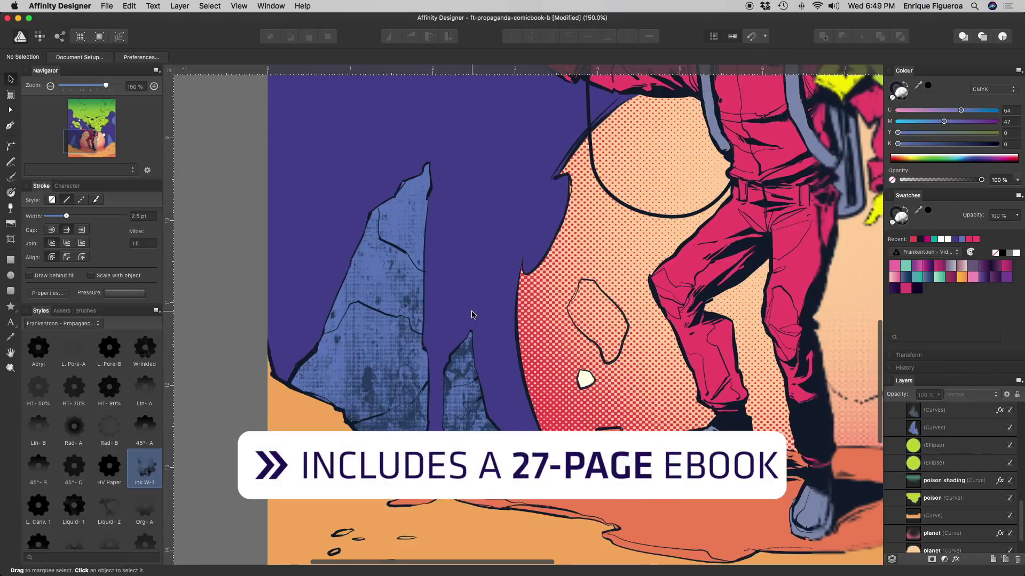
# Duplicate the blue rock right of the planet and apply the Liquid-2 style to the copy.
pyautogui.press('super+minus')
pyautogui.moveTo(632, 289); pyautogui.dragTo(508, 359)
pyautogui.moveTo(624, 358); pyautogui.dragTo(574, 353)
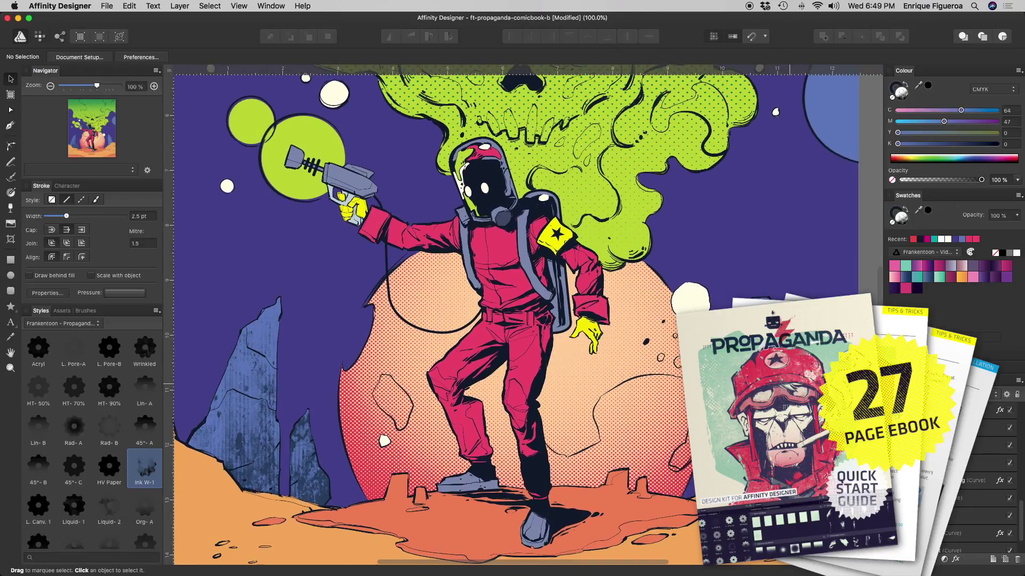
pyautogui.click(764, 391)
pyautogui.press('super+plus')
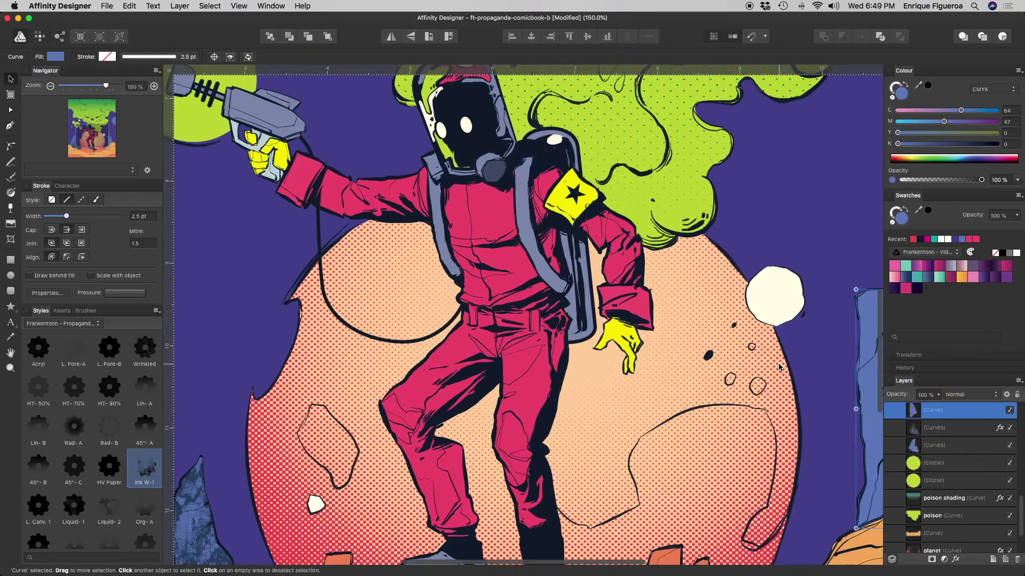
pyautogui.moveTo(641, 333); pyautogui.dragTo(601, 324)
pyautogui.hscroll(5, 600, 324)
pyautogui.scroll(-1, 613, 328)
pyautogui.scroll(2, 625, 331)
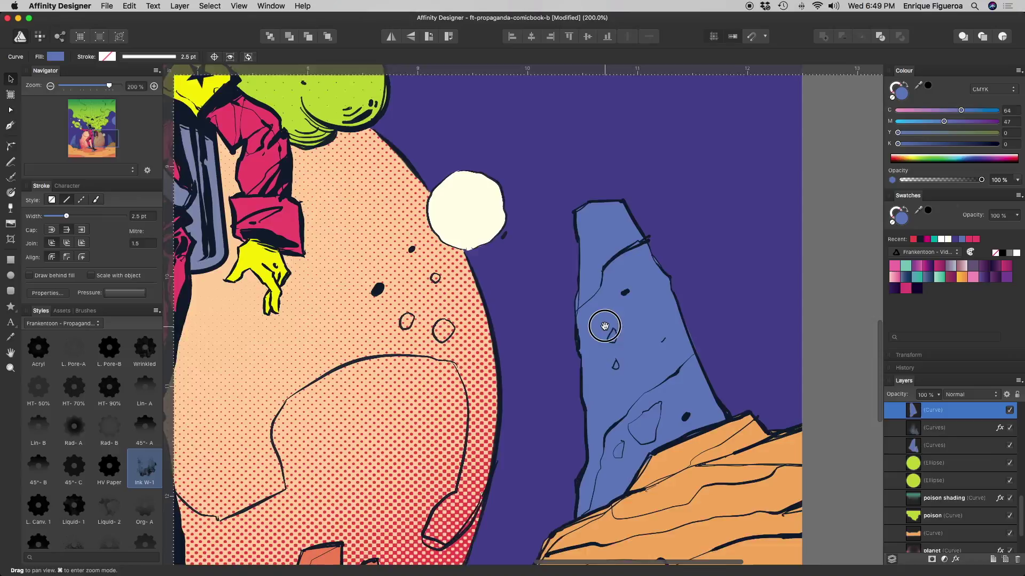
pyautogui.click(130, 6)
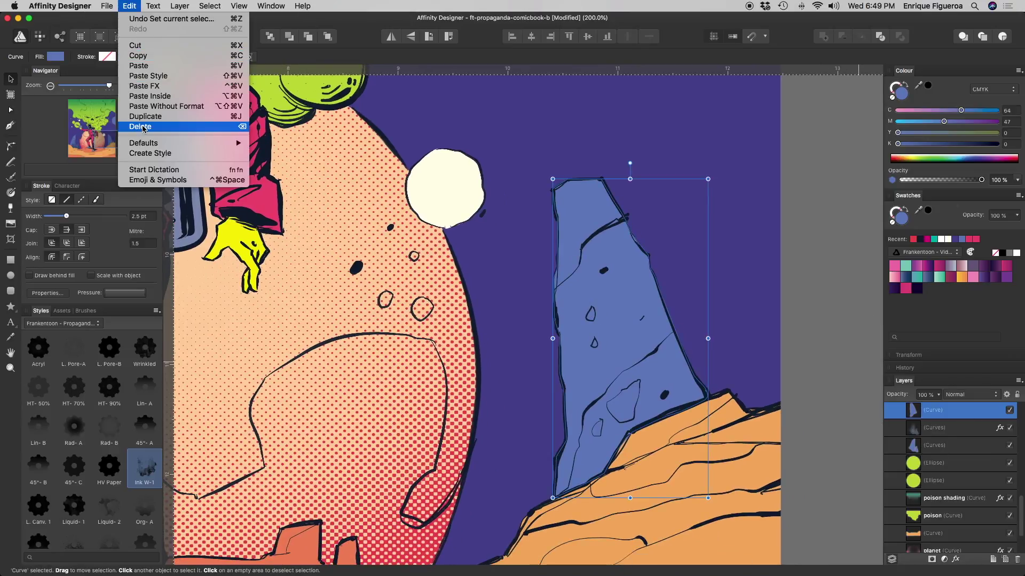
pyautogui.click(140, 124)
pyautogui.click(111, 505)
pyautogui.click(112, 505)
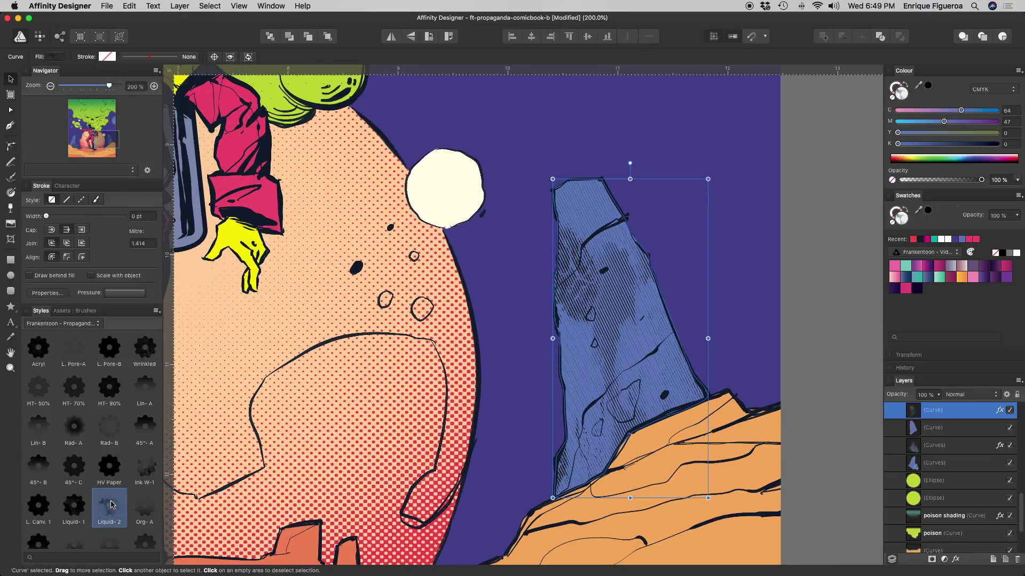
# Set the right rock texture's Colour Overlay to C 100, M 93, Y 0, K 76, and sample the rock's dark outline colour.
pyautogui.click(1000, 410)
pyautogui.click(762, 315)
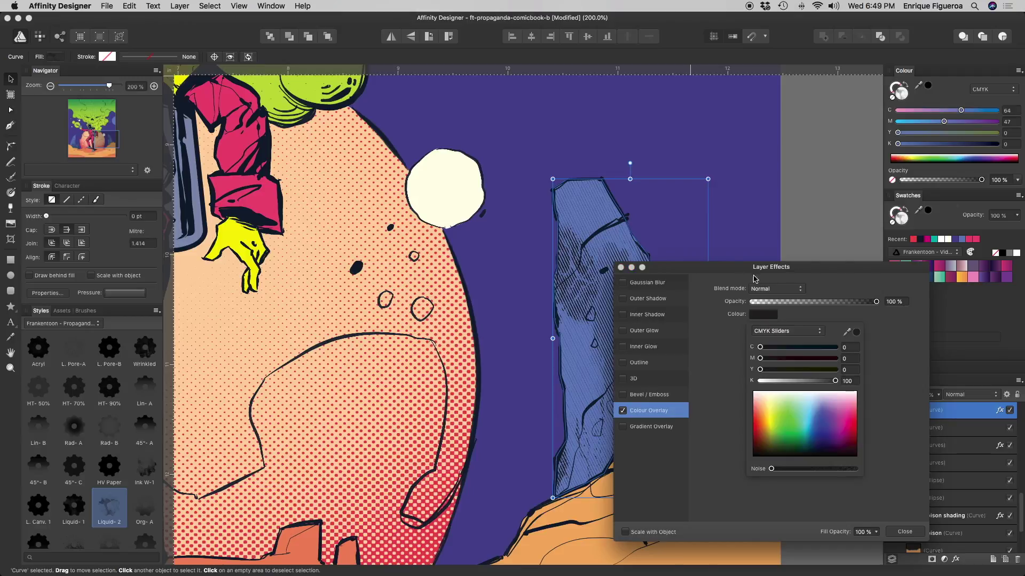
pyautogui.moveTo(755, 273); pyautogui.dragTo(807, 278)
pyautogui.click(822, 317)
pyautogui.moveTo(889, 385); pyautogui.dragTo(843, 386)
pyautogui.moveTo(815, 353)
pyautogui.mouseDown()
pyautogui.moveTo(866, 352)
pyautogui.moveTo(872, 385)
pyautogui.mouseUp()
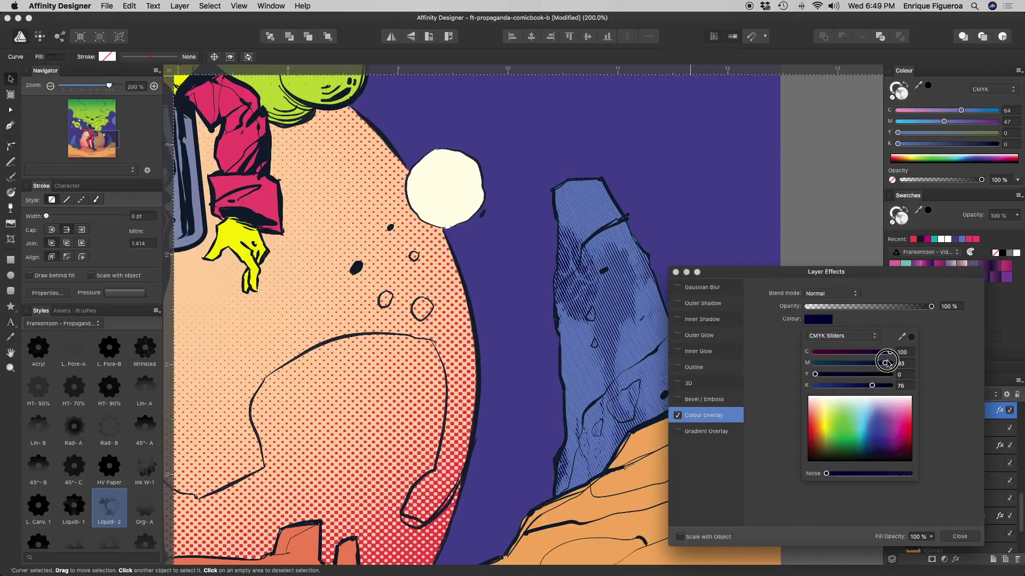
pyautogui.moveTo(900, 340); pyautogui.dragTo(554, 308)
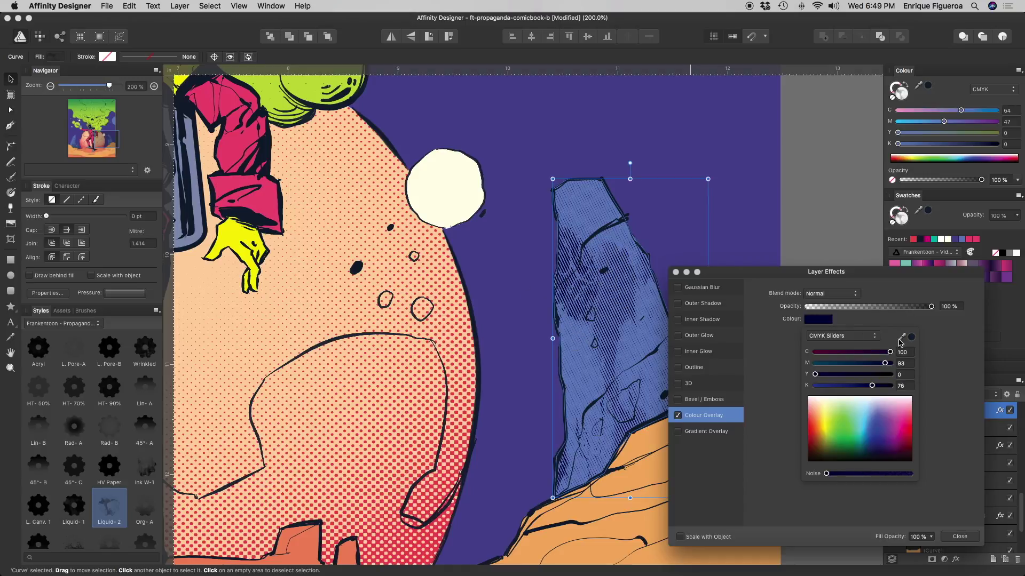
pyautogui.click(960, 475)
pyautogui.click(960, 537)
# Enlarge the right rock's Liquid-2 bitmap fill with the Fill tool, shift it slightly upward, and deselect the rock.
pyautogui.press('g')
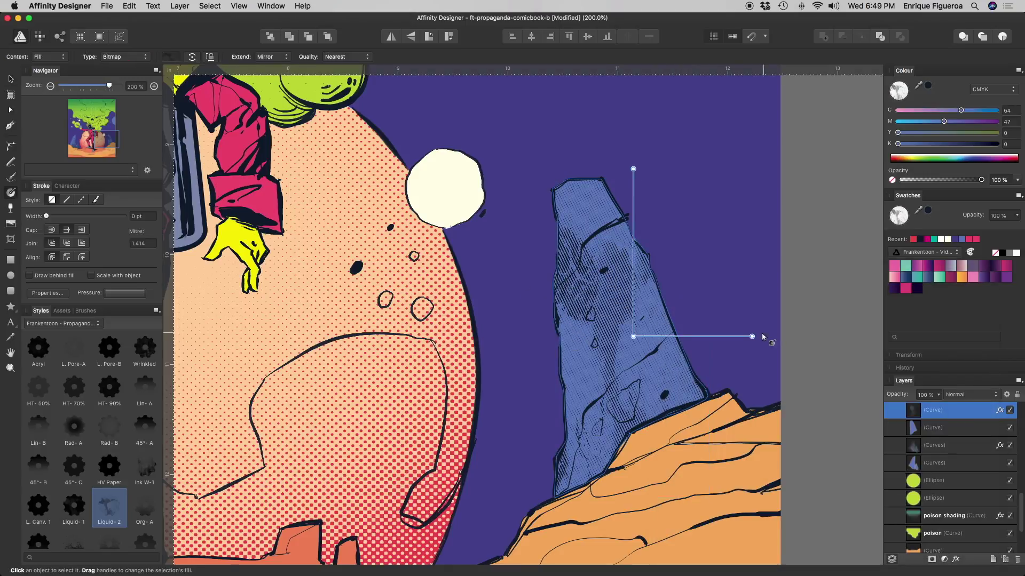
pyautogui.moveTo(708, 337)
pyautogui.mouseDown()
pyautogui.moveTo(797, 337)
pyautogui.moveTo(752, 336)
pyautogui.moveTo(787, 337)
pyautogui.moveTo(769, 337)
pyautogui.mouseUp()
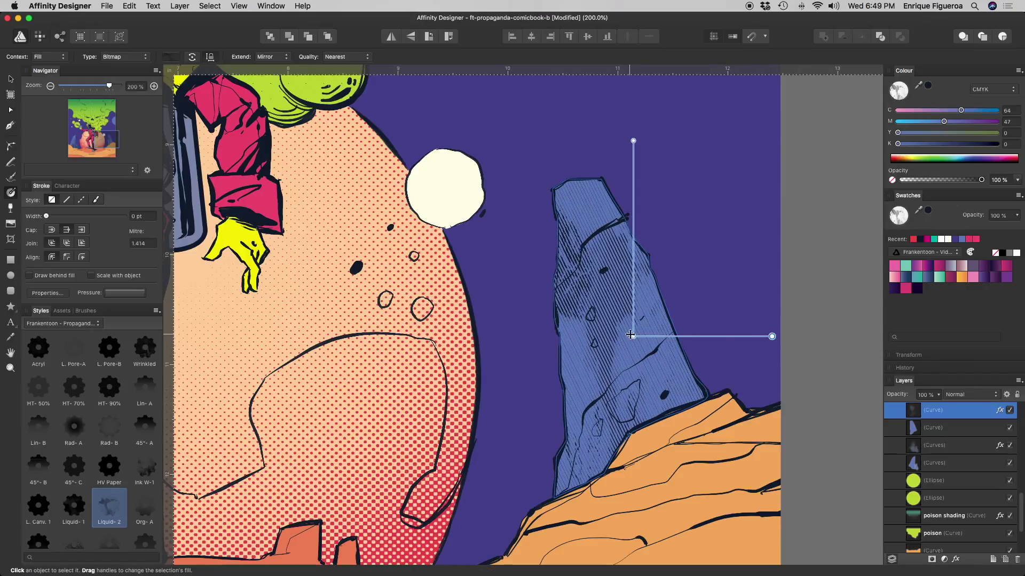
pyautogui.moveTo(633, 337)
pyautogui.mouseDown()
pyautogui.moveTo(652, 313)
pyautogui.moveTo(647, 279)
pyautogui.moveTo(636, 313)
pyautogui.mouseUp()
pyautogui.press('v')
pyautogui.click(821, 352)
# Apply the Liquid-2 style to the textured copy of the left rocks in place of its ink texture.
pyautogui.moveTo(561, 322); pyautogui.dragTo(739, 317)
pyautogui.press('super+minus')
pyautogui.moveTo(528, 336); pyautogui.dragTo(648, 356)
pyautogui.click(250, 389)
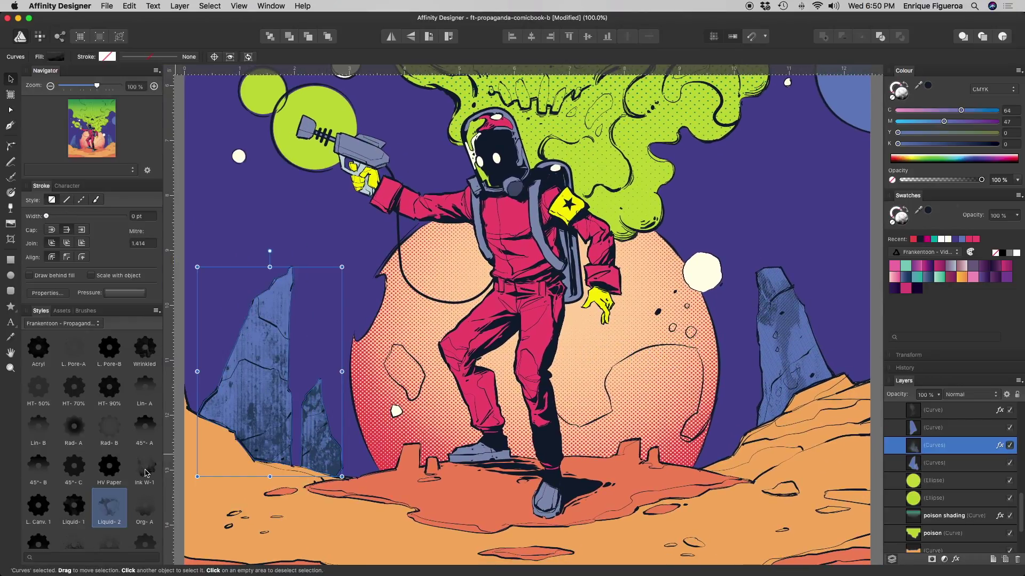
pyautogui.click(108, 512)
# Set the left rocks' hatching Colour Overlay to the dark navy sampled from the artwork's outline.
pyautogui.moveTo(254, 374); pyautogui.dragTo(557, 322)
pyautogui.press('super+plus')
pyautogui.click(1000, 445)
pyautogui.click(818, 319)
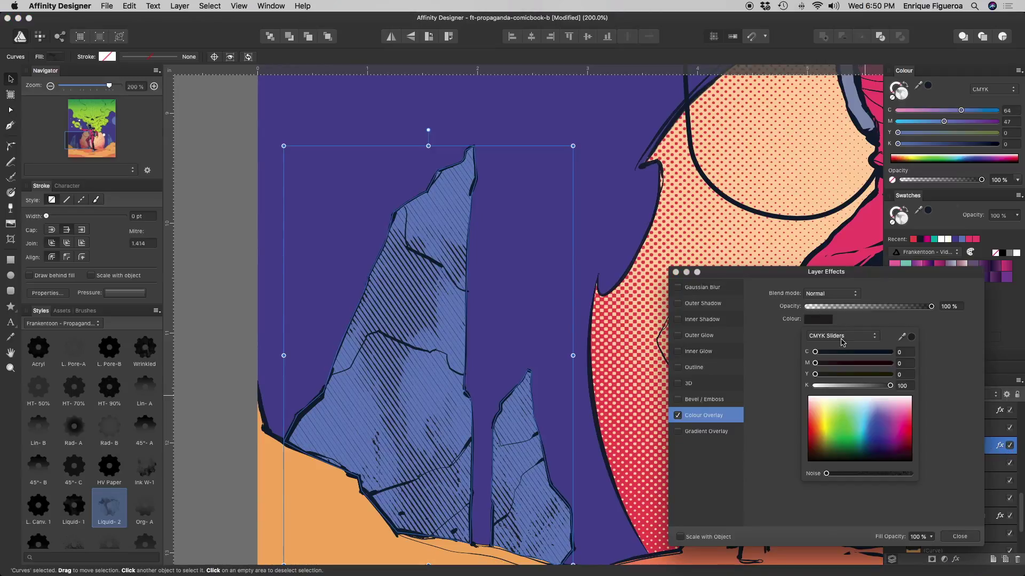
pyautogui.moveTo(901, 337); pyautogui.dragTo(420, 153)
pyautogui.moveTo(474, 183); pyautogui.dragTo(474, 184)
pyautogui.click(911, 337)
pyautogui.click(950, 494)
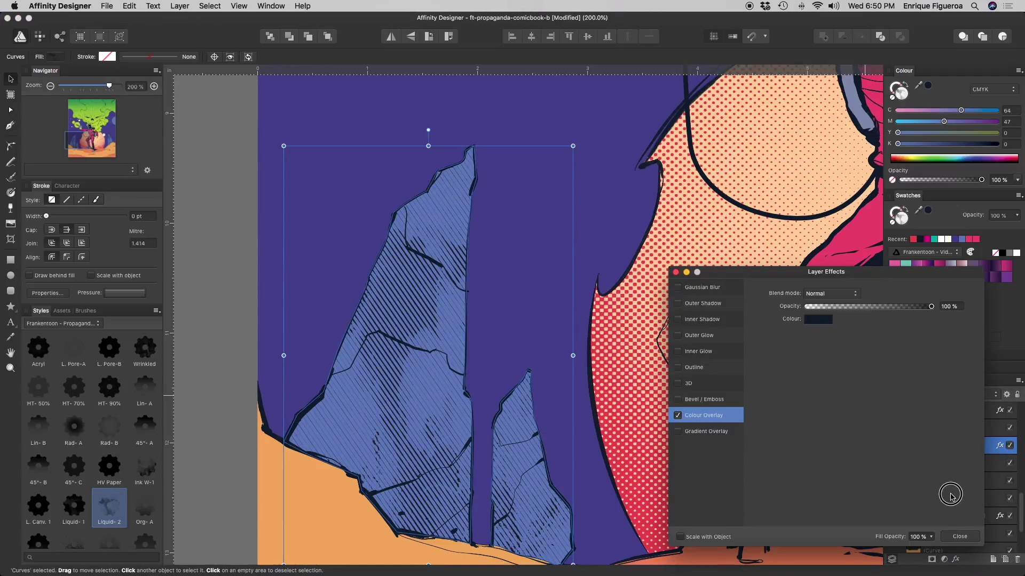
pyautogui.click(959, 537)
# Enlarge the left rocks' Liquid-2 bitmap fill with the Fill tool, shift it slightly down and to the left, and deselect the rocks.
pyautogui.press('super+minus')
pyautogui.press('g')
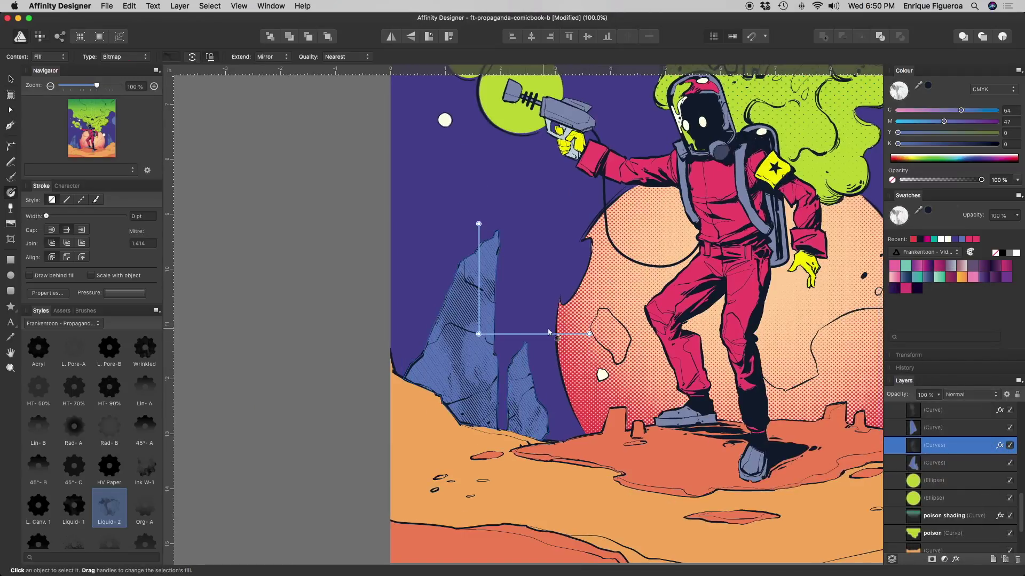
pyautogui.moveTo(589, 334)
pyautogui.mouseDown()
pyautogui.moveTo(613, 334)
pyautogui.moveTo(568, 333)
pyautogui.moveTo(607, 333)
pyautogui.mouseUp()
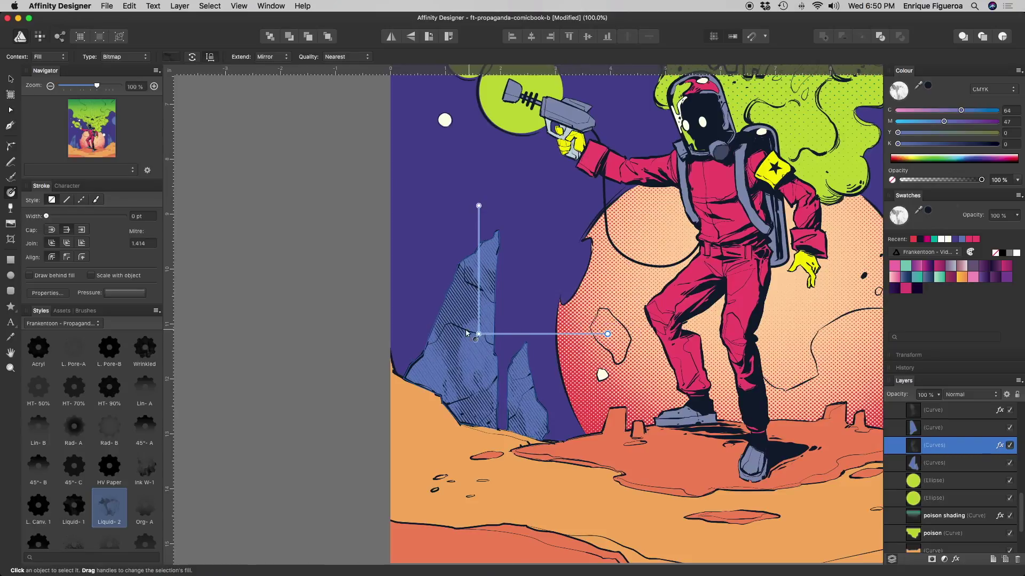
pyautogui.press('super+2')
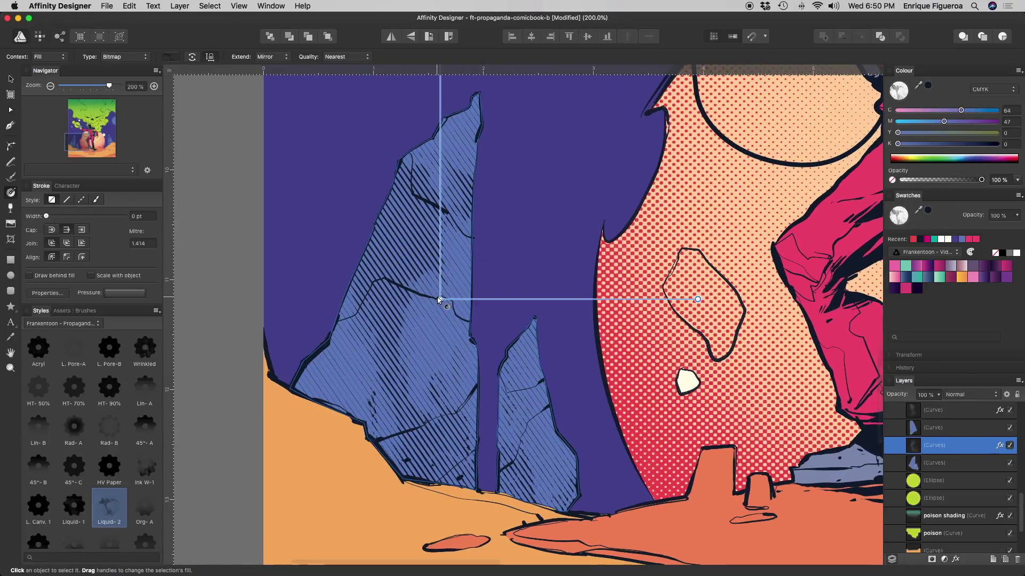
pyautogui.moveTo(438, 300); pyautogui.dragTo(425, 308)
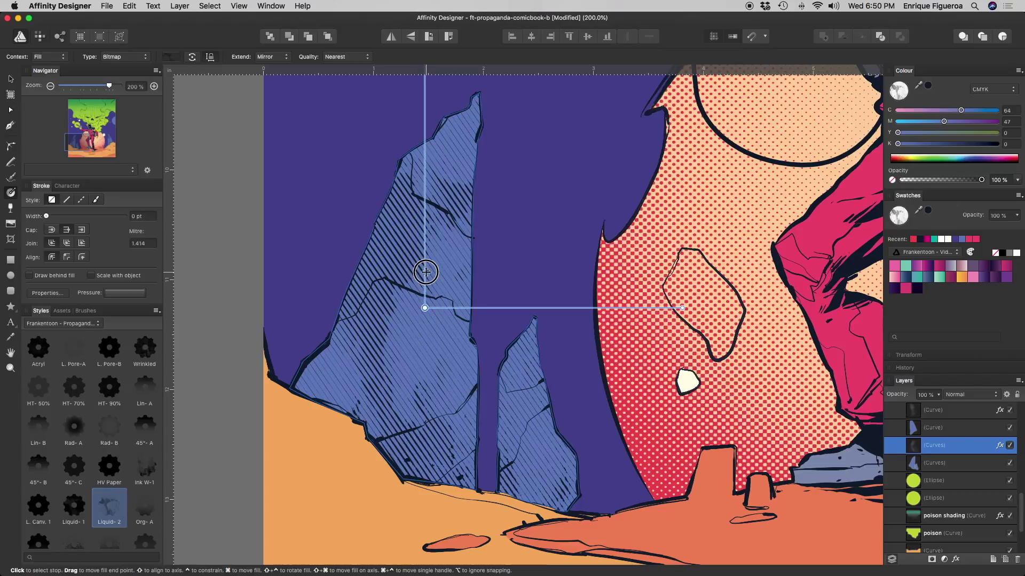
pyautogui.press('v')
pyautogui.click(243, 292)
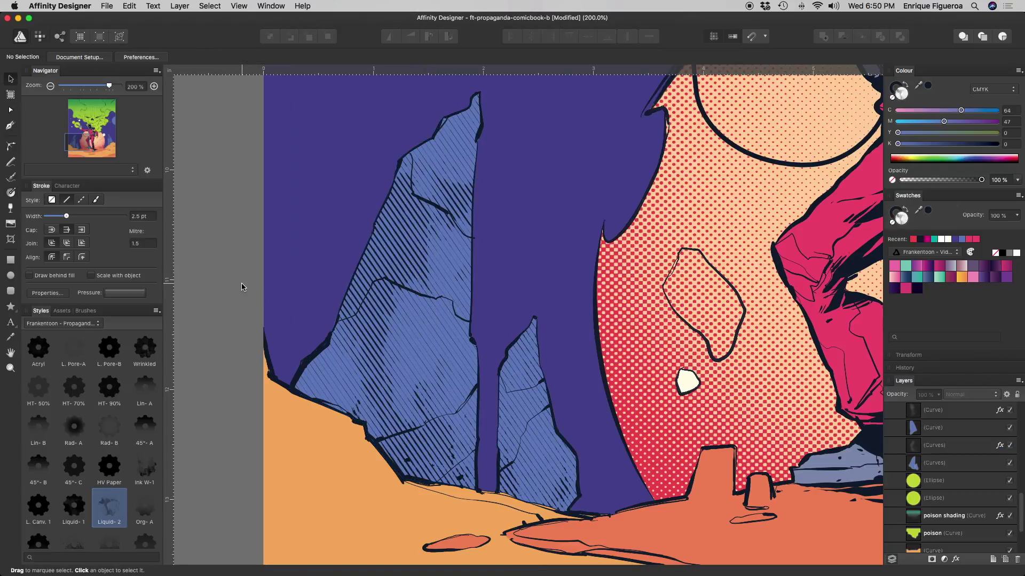
# Select the purple sky rectangle and duplicate it in place.
pyautogui.press('super+1')
pyautogui.moveTo(609, 348); pyautogui.dragTo(425, 417)
pyautogui.press('super+minus')
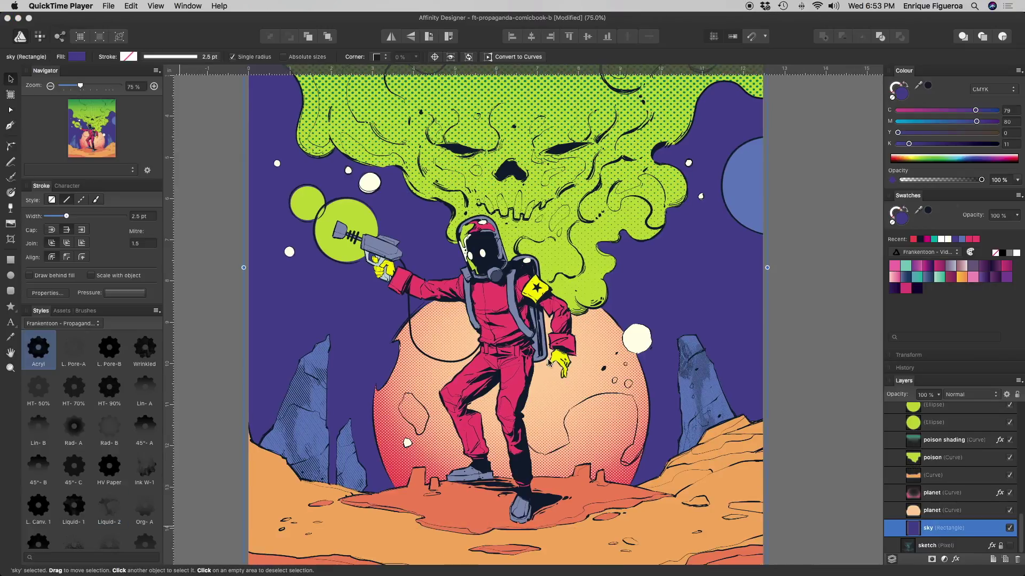
pyautogui.click(548, 359)
pyautogui.scroll(1, 548, 360)
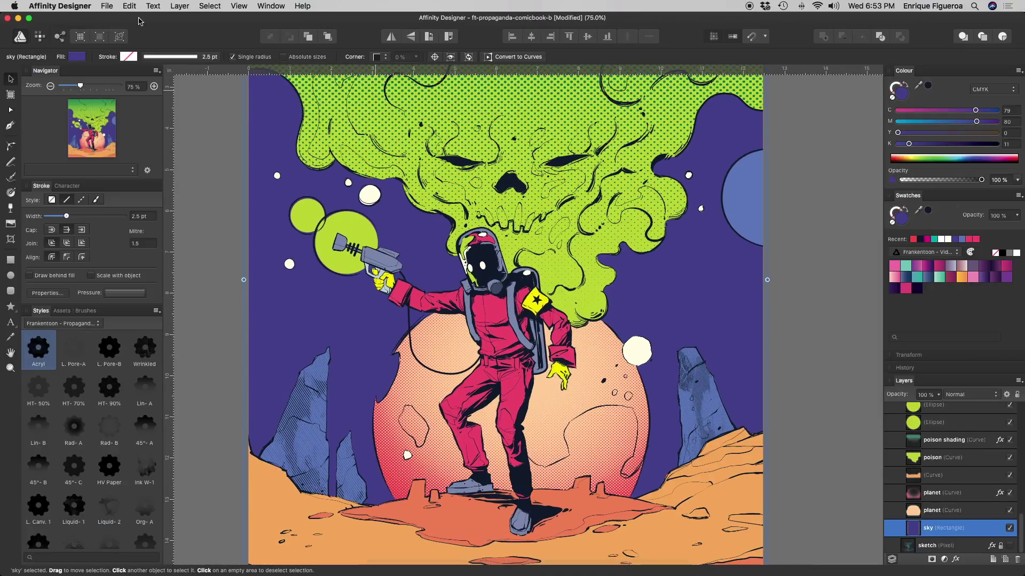
pyautogui.click(130, 6)
pyautogui.click(149, 115)
# Try several styles on the sky copy, including Wrinkled, Ink W-1, Liquid-1 and Wash-B.
pyautogui.click(144, 349)
pyautogui.click(147, 466)
pyautogui.scroll(-2, 147, 466)
pyautogui.click(74, 466)
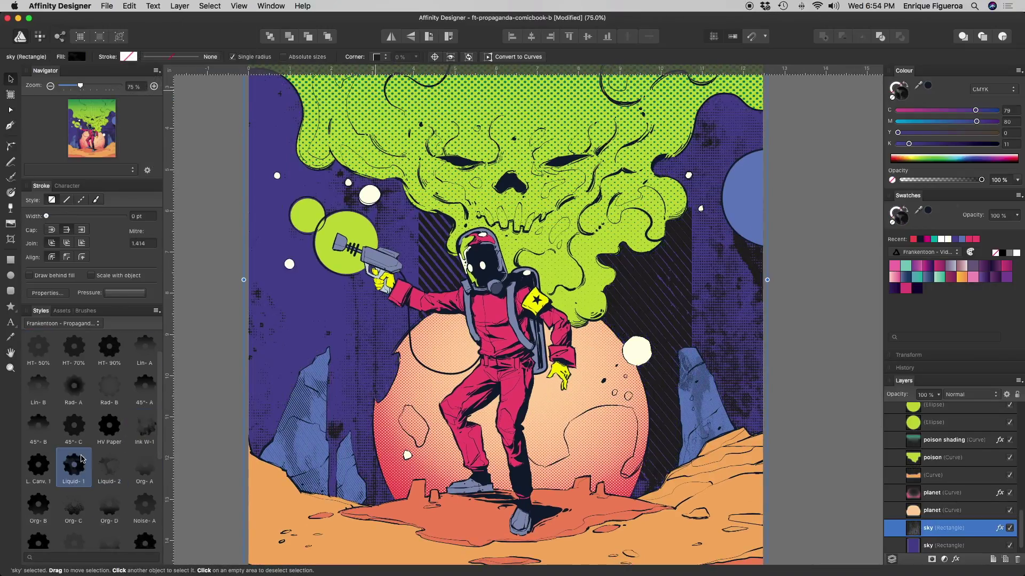
pyautogui.scroll(-2, 90, 454)
pyautogui.click(109, 433)
pyautogui.click(140, 435)
pyautogui.scroll(-3, 141, 434)
pyautogui.click(143, 484)
pyautogui.scroll(-1, 143, 484)
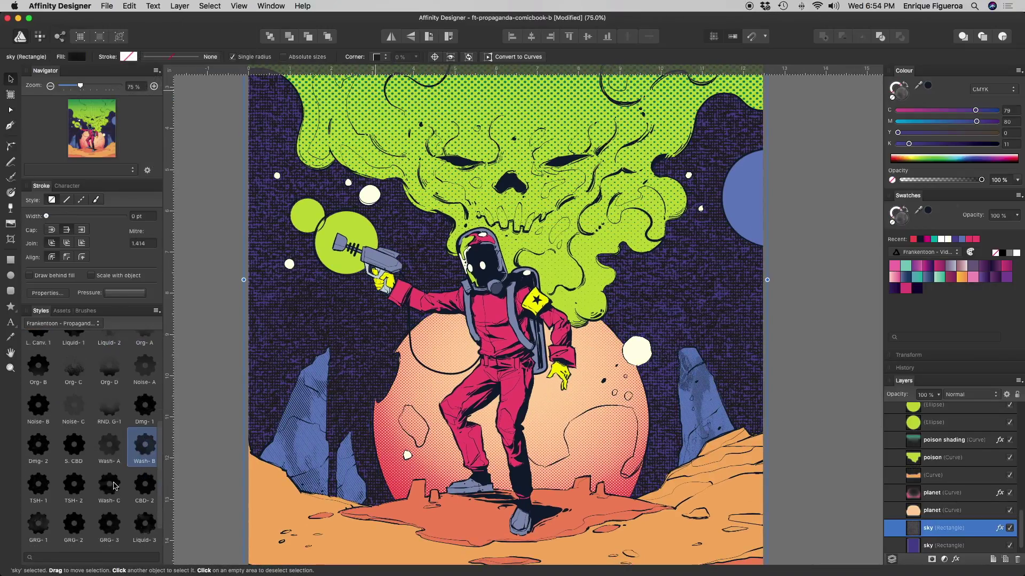
# Apply the Wash-C style to the sky copy and inspect its bitmap fill with the Fill tool.
pyautogui.click(111, 484)
pyautogui.moveTo(650, 321); pyautogui.dragTo(689, 348)
pyautogui.press('super+minus')
pyautogui.press('g')
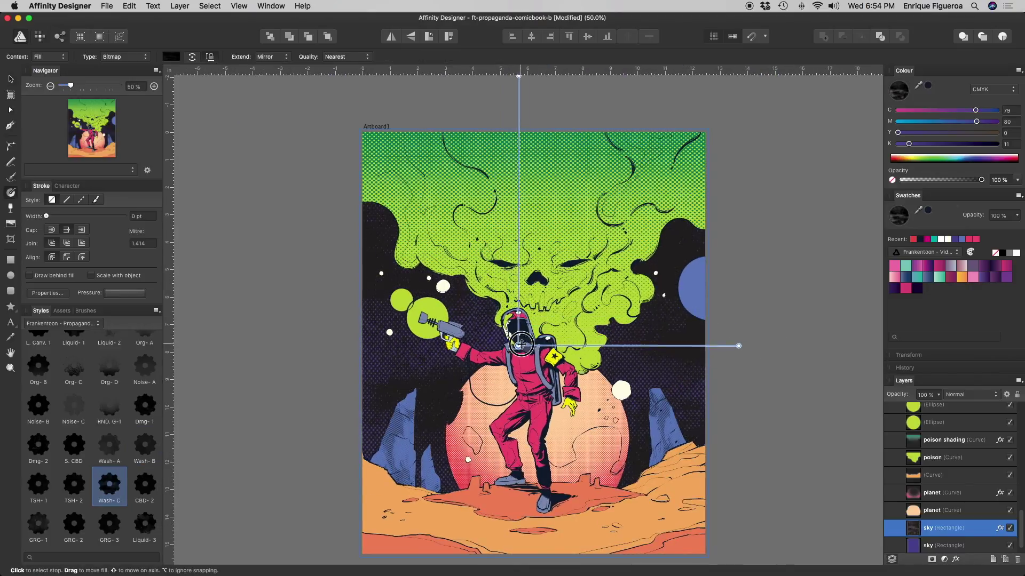
pyautogui.press('super+plus')
pyautogui.moveTo(740, 414); pyautogui.dragTo(737, 305)
pyautogui.press('v')
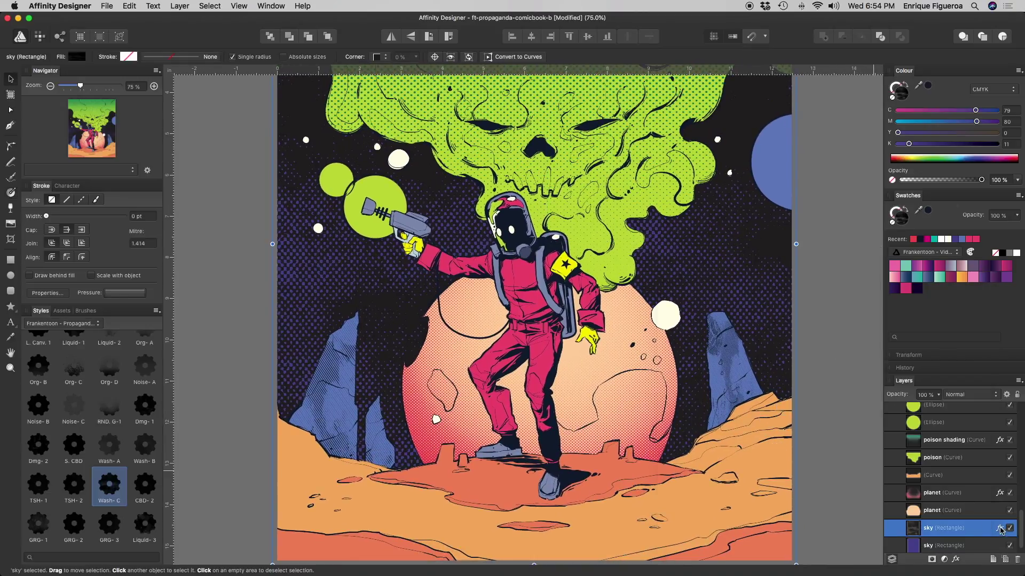
# Set the sky texture's Colour Overlay to the dark navy previously sampled from the outline, and deselect the sky.
pyautogui.click(999, 528)
pyautogui.click(818, 319)
pyautogui.click(912, 338)
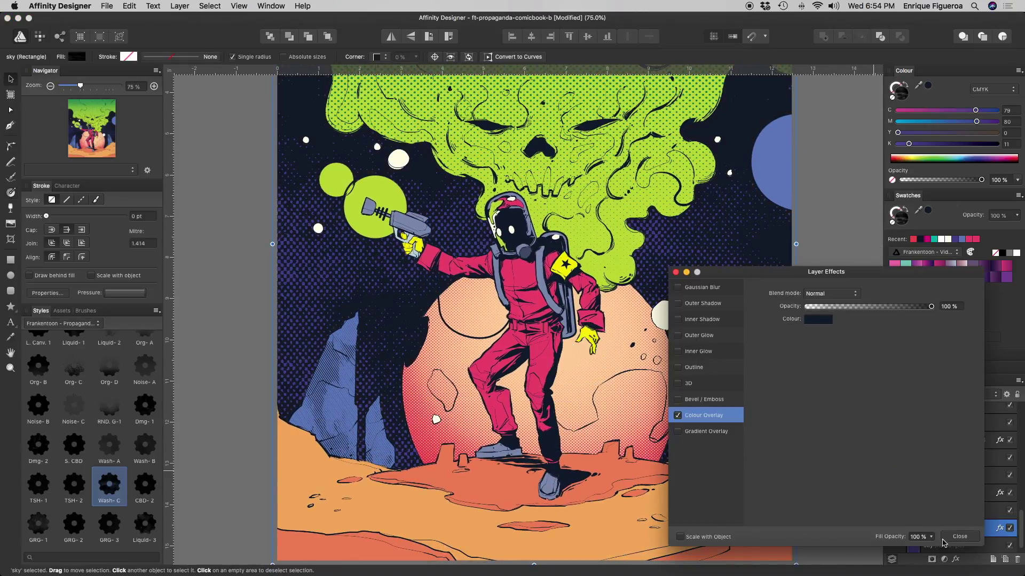
pyautogui.click(947, 538)
pyautogui.press('super+d')
# Reselect the sky texture and slightly shrink its Wash-C bitmap fill with the Fill tool.
pyautogui.moveTo(835, 314); pyautogui.dragTo(798, 341)
pyautogui.press('super+plus')
pyautogui.moveTo(664, 305); pyautogui.dragTo(687, 313)
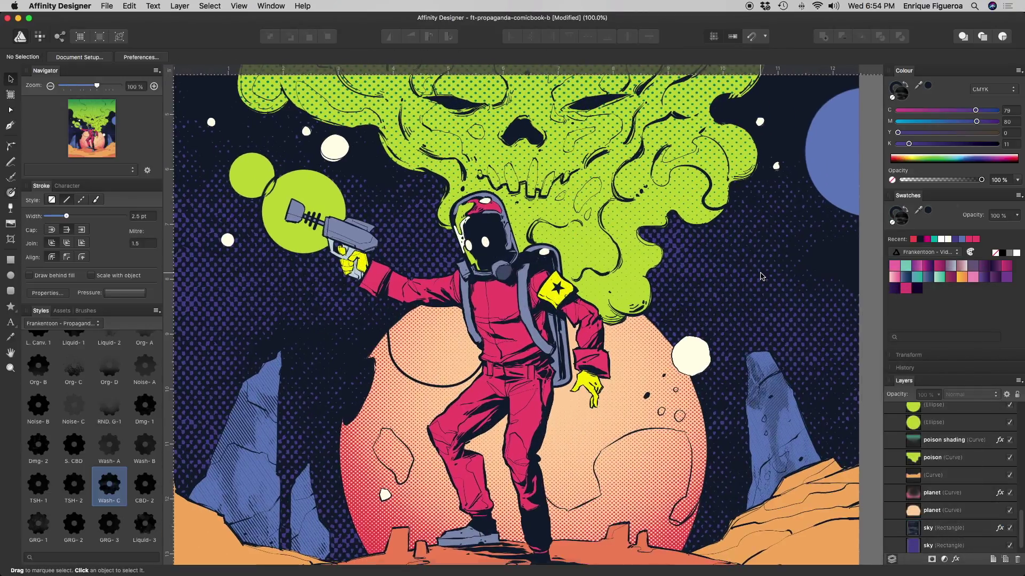
pyautogui.press('super+minus')
pyautogui.press('super+minus')
pyautogui.click(673, 314)
pyautogui.press('g')
pyautogui.moveTo(742, 339); pyautogui.dragTo(720, 340)
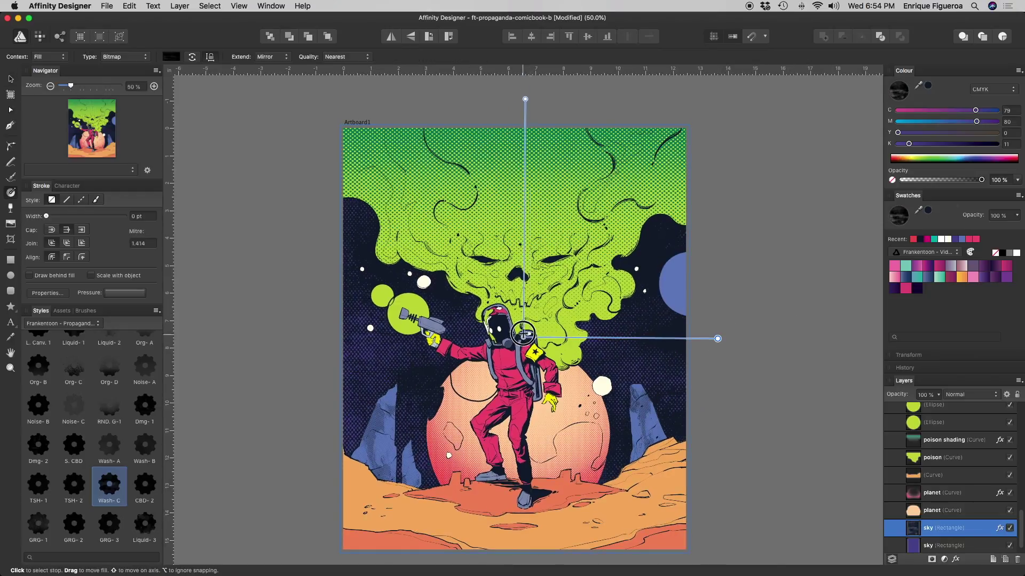
pyautogui.press('Escape')
# Apply the Org-A style to the red crater's textured copy and slightly adjust its bitmap fill with the Fill tool.
pyautogui.press('super+1')
pyautogui.scroll(-5, 747, 343)
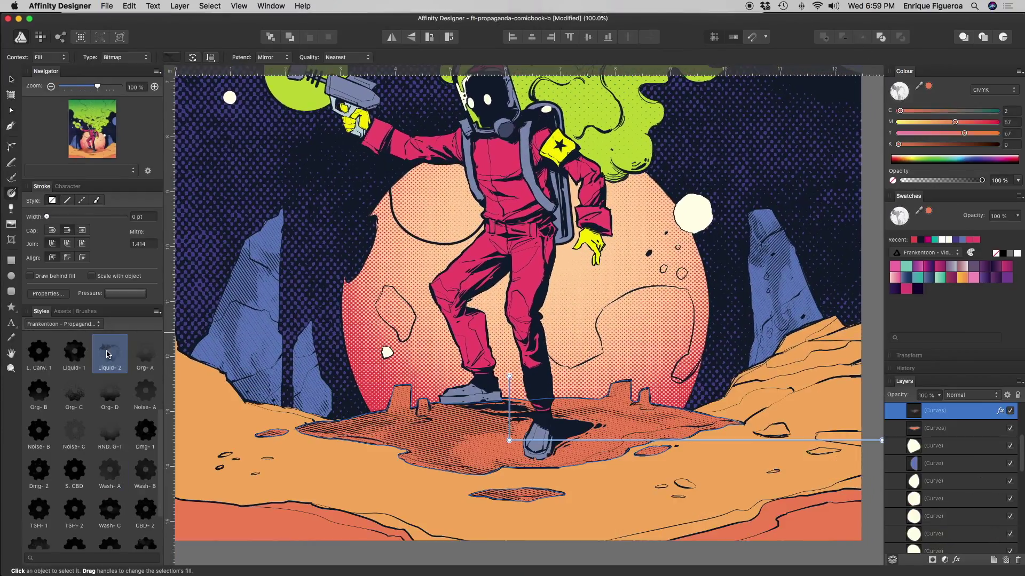
pyautogui.click(145, 352)
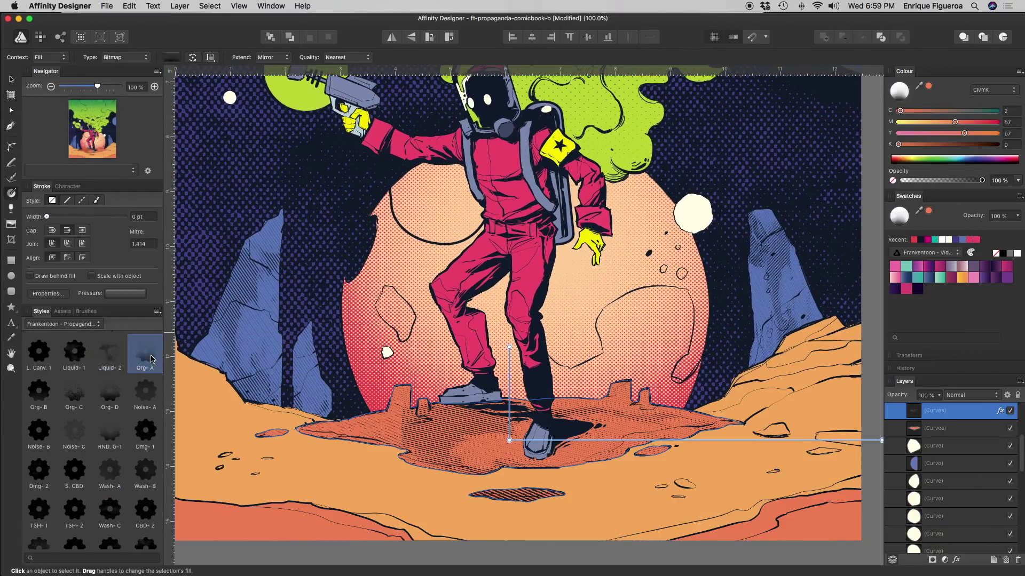
pyautogui.hscroll(2, 720, 429)
pyautogui.hscroll(2, 720, 430)
pyautogui.moveTo(720, 430); pyautogui.dragTo(756, 427)
pyautogui.moveTo(444, 427); pyautogui.dragTo(454, 427)
# Set the crater texture's Colour Overlay to C 42, M 85, Y 81, K 0, starting from a sampled colour, and deselect it.
pyautogui.click(999, 410)
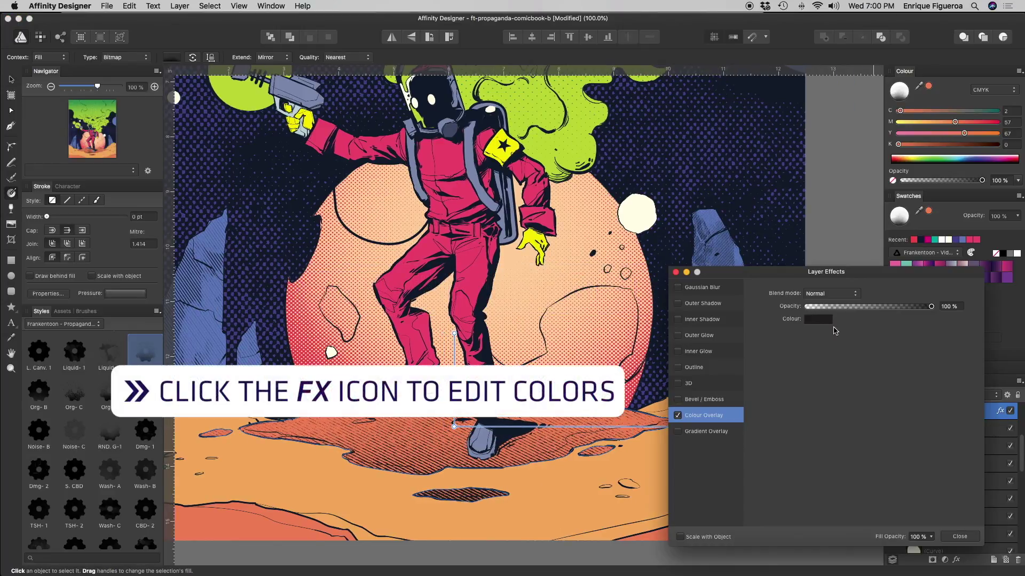
pyautogui.click(818, 320)
pyautogui.moveTo(569, 390); pyautogui.dragTo(569, 390)
pyautogui.click(911, 337)
pyautogui.moveTo(858, 363); pyautogui.dragTo(888, 364)
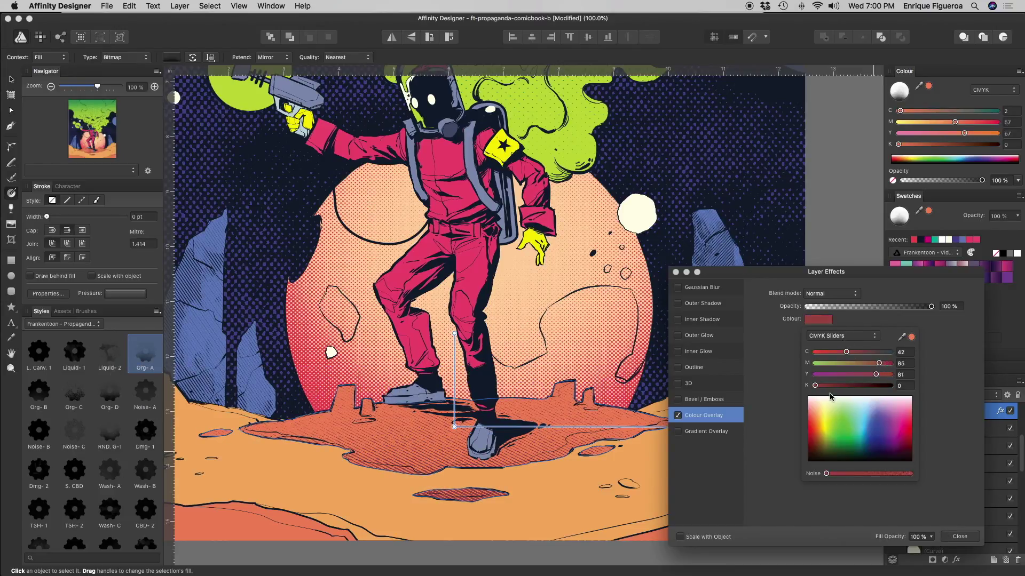
pyautogui.click(960, 537)
pyautogui.press('v')
pyautogui.click(837, 468)
# Apply the Org-A style to a copy of the bottom-right red ground, then enlarge its bitmap fill and move it up and left.
pyautogui.scroll(-2, 747, 467)
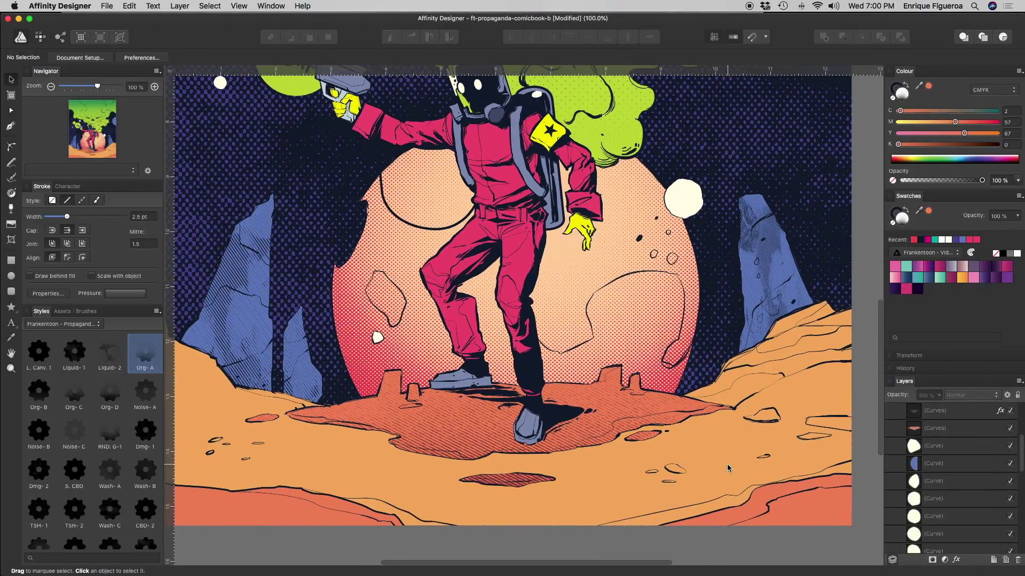
pyautogui.click(769, 501)
pyautogui.click(145, 354)
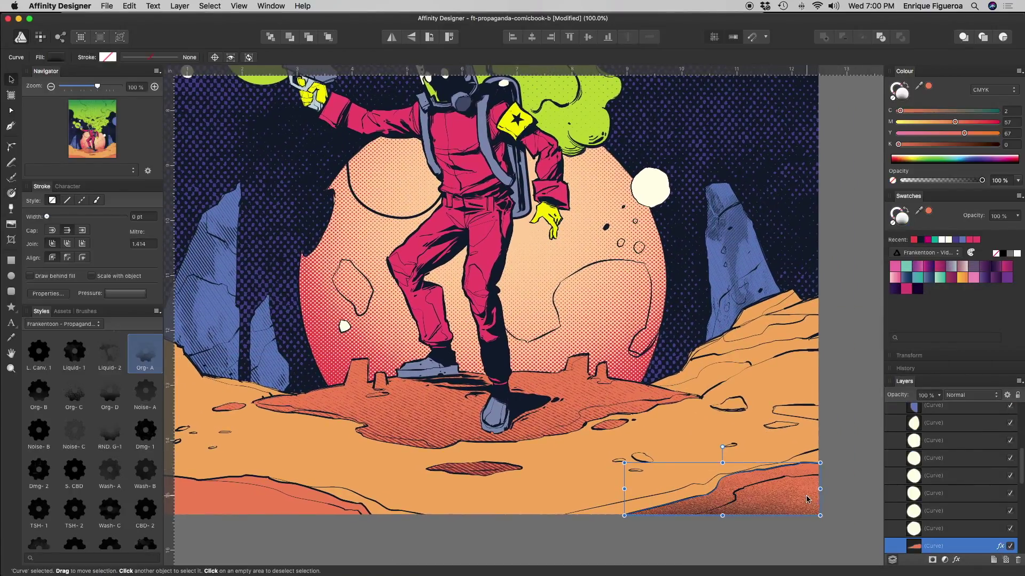
pyautogui.press('g')
pyautogui.hscroll(3, 176, 224)
pyautogui.moveTo(630, 448); pyautogui.dragTo(629, 373)
pyautogui.moveTo(630, 489); pyautogui.dragTo(483, 426)
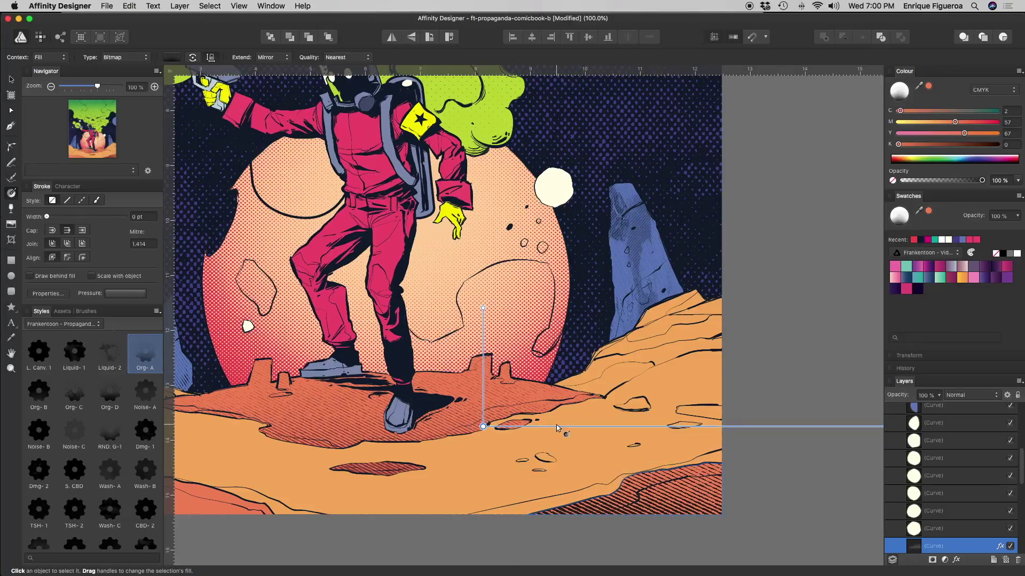
# Set the bottom-right ground texture's Colour Overlay to a dark red sampled from the artwork, and deselect it.
pyautogui.hscroll(-1, 483, 426)
pyautogui.scroll(-3, 965, 459)
pyautogui.click(1000, 473)
pyautogui.scroll(-4, 475, 405)
pyautogui.click(830, 321)
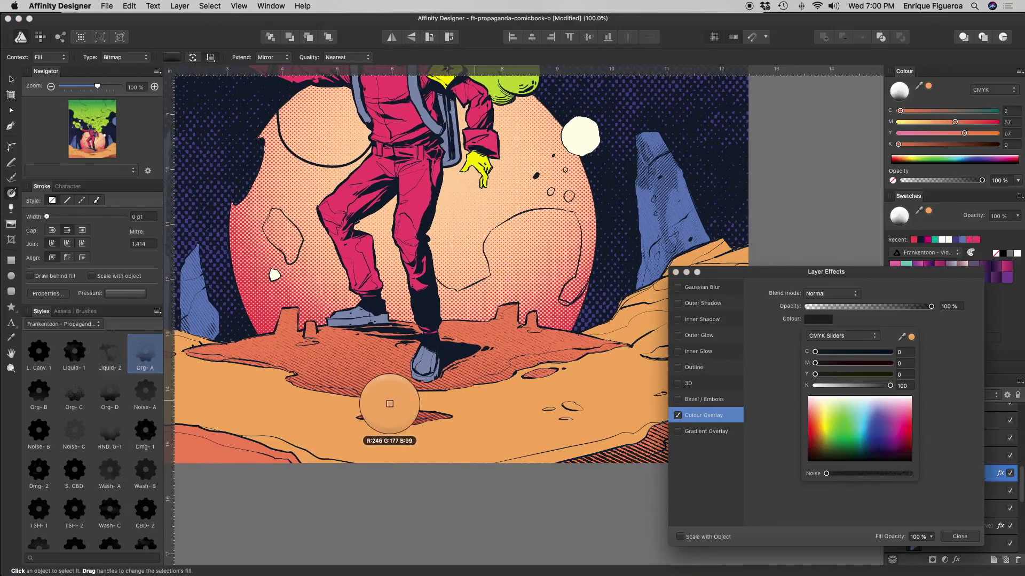
pyautogui.click(912, 337)
pyautogui.click(959, 536)
pyautogui.press('v')
pyautogui.click(694, 512)
# Duplicate the bottom-left red ground shape and apply the Org-A style to the copy.
pyautogui.moveTo(662, 491); pyautogui.dragTo(779, 548)
pyautogui.moveTo(575, 473); pyautogui.dragTo(687, 474)
pyautogui.click(381, 517)
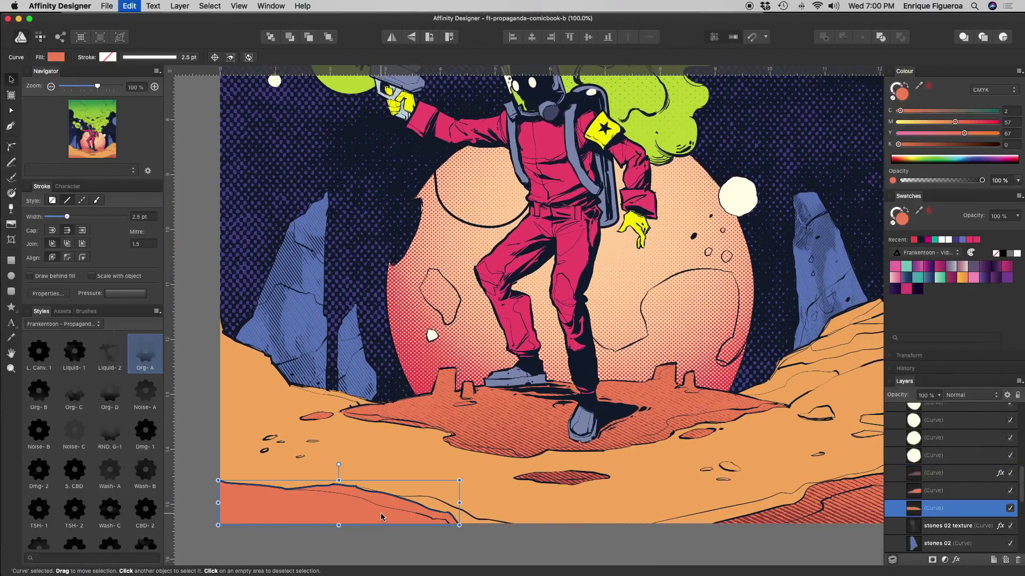
pyautogui.click(147, 353)
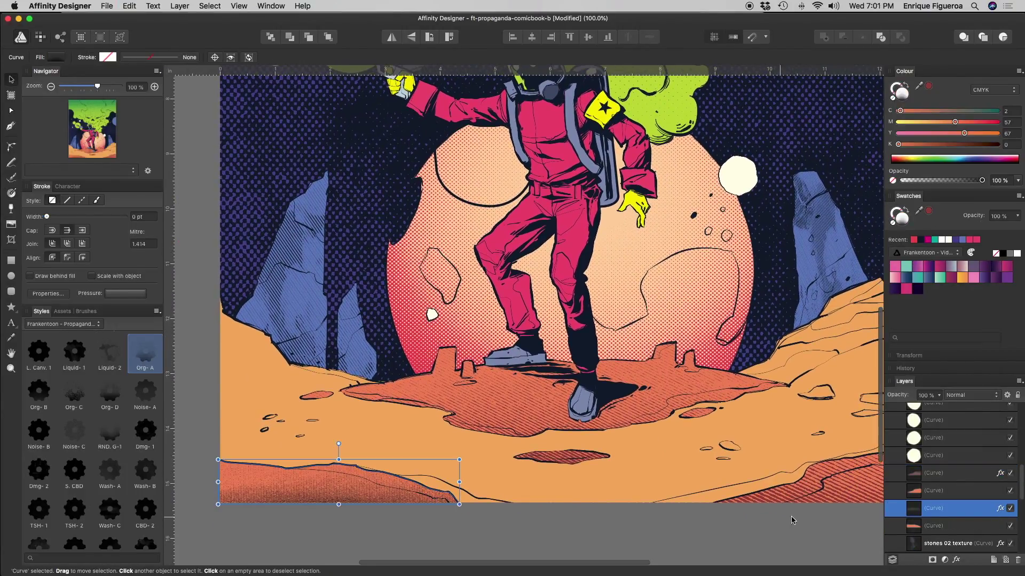
pyautogui.scroll(-2, 435, 509)
pyautogui.scroll(1, 119, 369)
pyautogui.scroll(1, 118, 370)
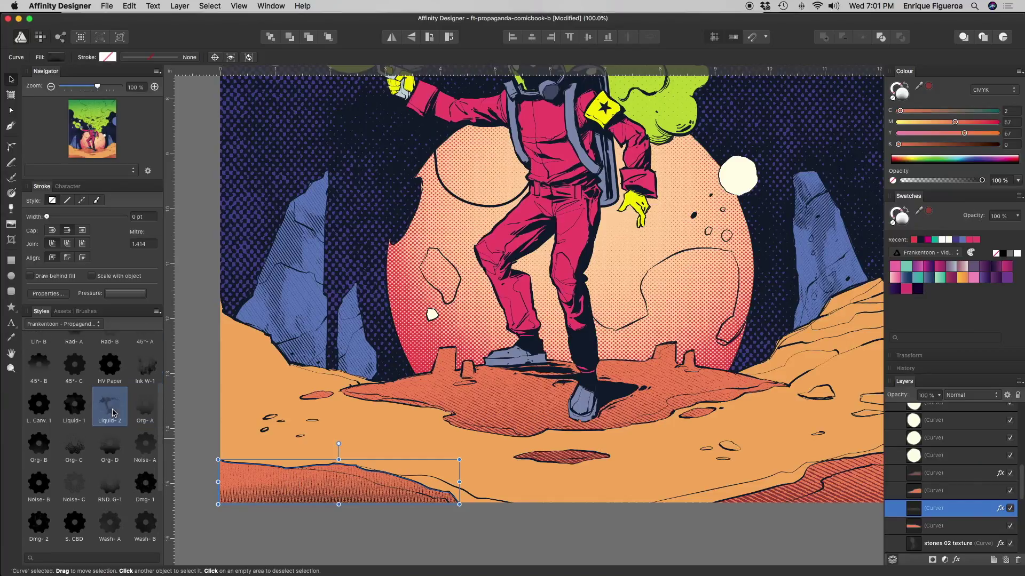
# Try the Liquid-2 style on the bottom-left ground copy, enlarging its bitmap fill and moving it up and right.
pyautogui.click(110, 406)
pyautogui.press('g')
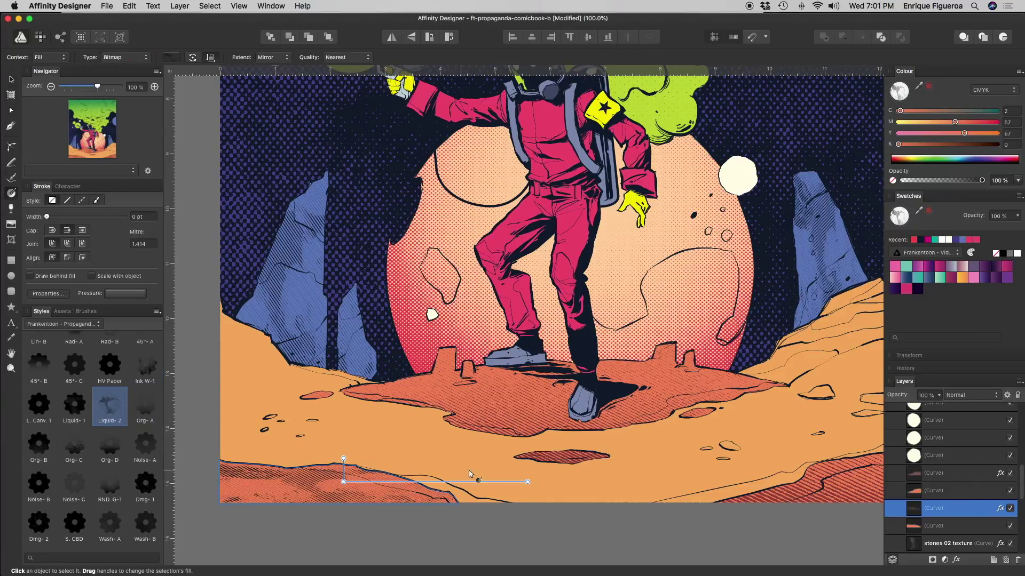
pyautogui.moveTo(469, 474); pyautogui.dragTo(487, 474)
pyautogui.moveTo(343, 482); pyautogui.dragTo(402, 387)
# Recolour the bottom-left ground's Liquid-2 texture with a colour sampled from the artwork as its Colour Overlay, and deselect it.
pyautogui.click(1000, 508)
pyautogui.click(814, 320)
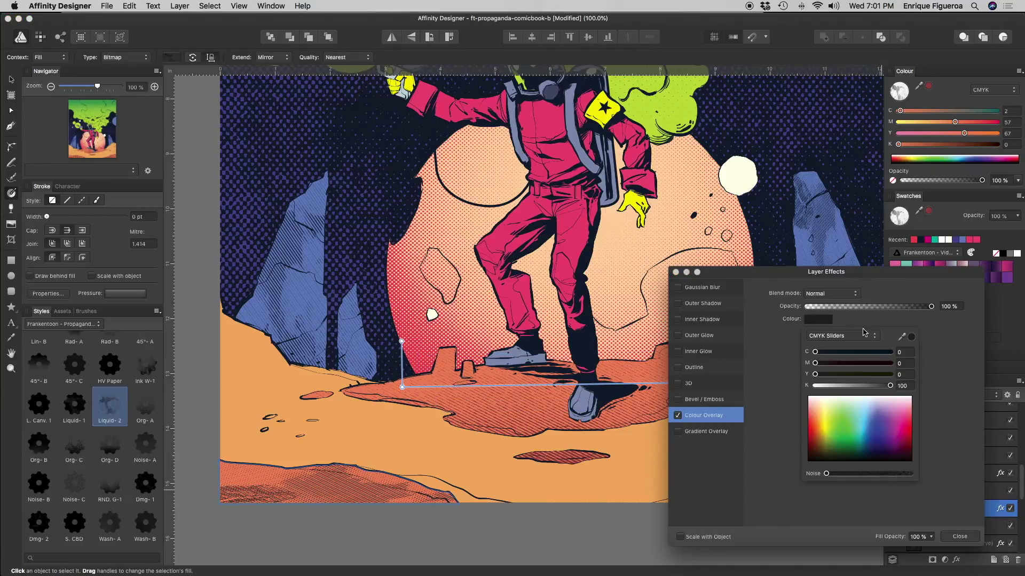
pyautogui.moveTo(899, 336); pyautogui.dragTo(495, 519)
pyautogui.click(909, 338)
pyautogui.click(933, 456)
pyautogui.click(959, 537)
pyautogui.press('v')
pyautogui.click(530, 540)
# Reselect the bottom-left ground texture and try the 45°-A and Lin-B styles on it.
pyautogui.press('super+minus')
pyautogui.click(347, 507)
pyautogui.scroll(3, 80, 459)
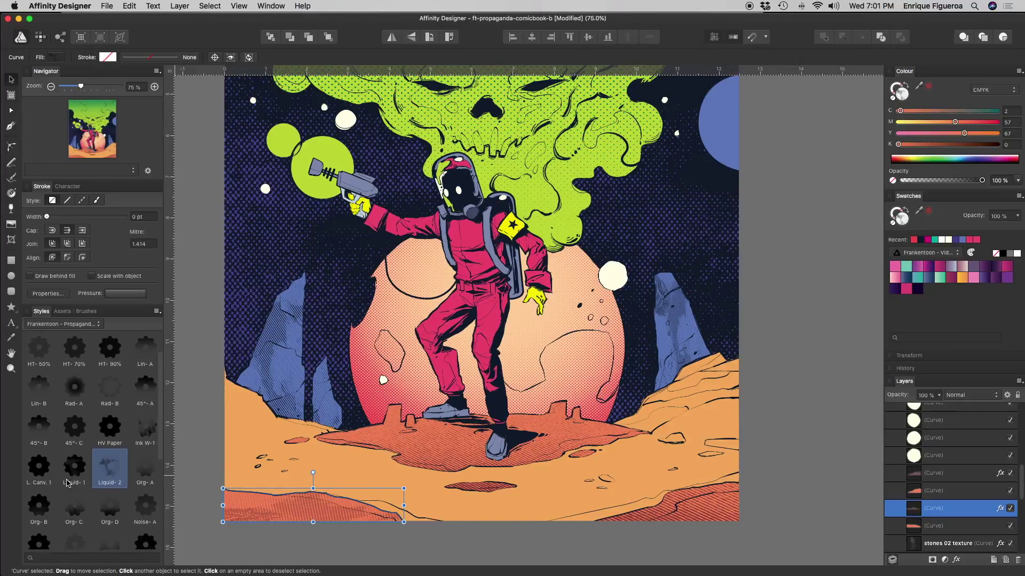
pyautogui.click(145, 426)
pyautogui.press('super+plus')
pyautogui.press('super+plus')
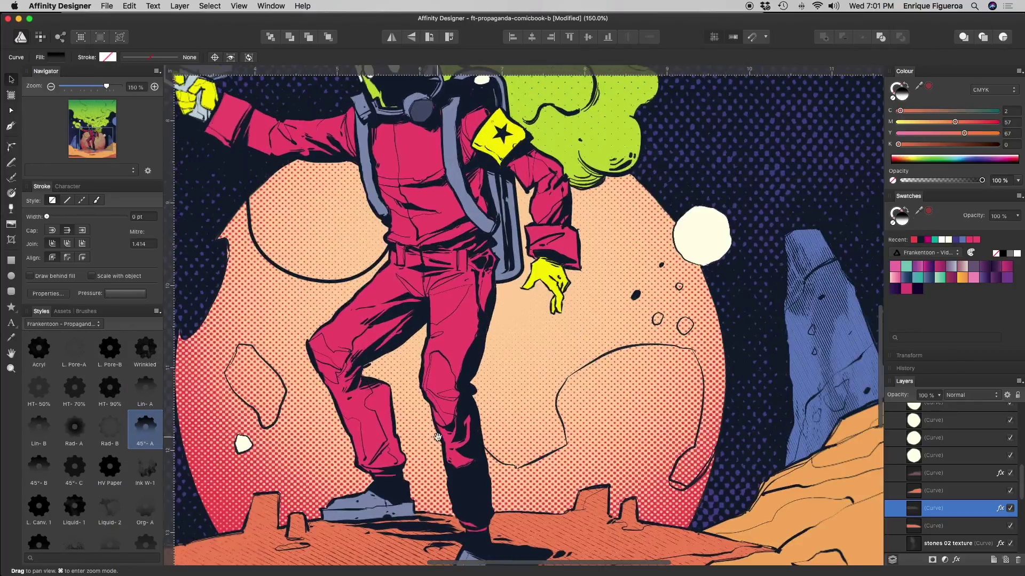
pyautogui.scroll(-5, 299, 430)
pyautogui.hscroll(-6, 298, 430)
pyautogui.click(41, 429)
# Apply the Org-A style to the bottom-left ground texture again, then enlarge its bitmap fill and shift it upward with the Fill tool.
pyautogui.click(142, 512)
pyautogui.press('g')
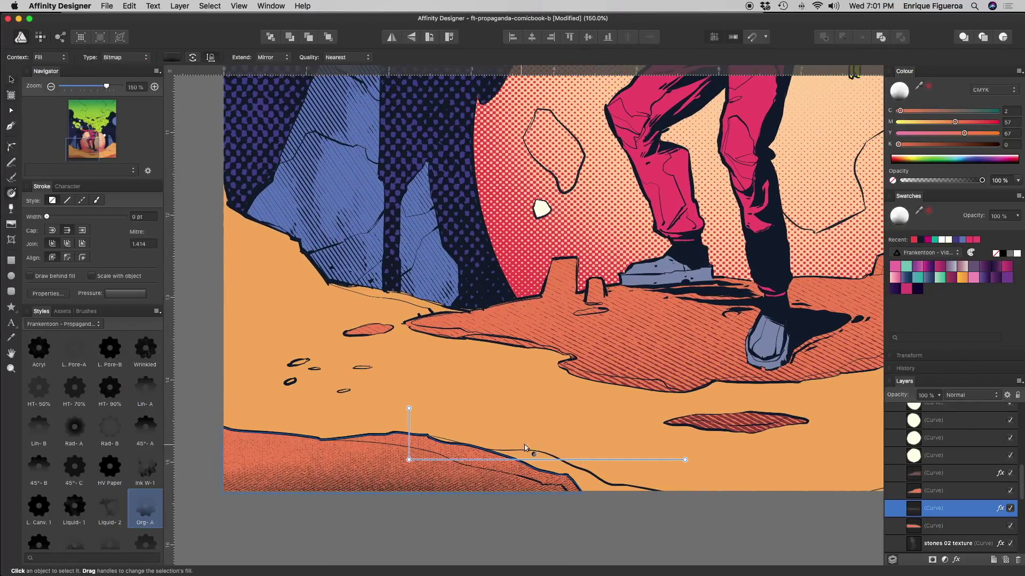
pyautogui.moveTo(409, 460)
pyautogui.mouseDown()
pyautogui.moveTo(415, 324)
pyautogui.moveTo(405, 326)
pyautogui.moveTo(389, 400)
pyautogui.moveTo(399, 406)
pyautogui.mouseUp()
# Set the bottom-left Org-A texture's Colour Overlay to the sampled dark red, and deselect the shape.
pyautogui.click(1000, 508)
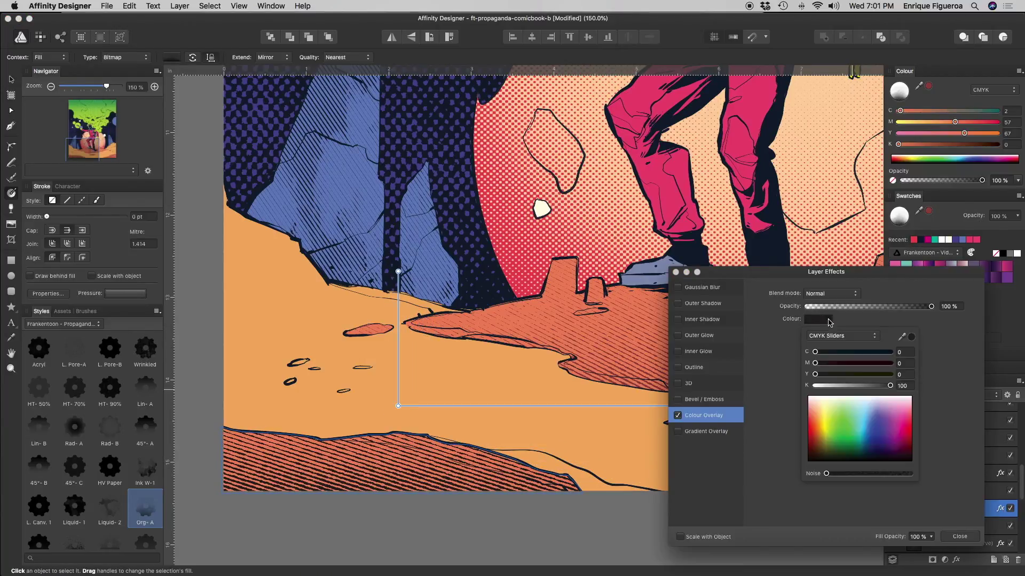
pyautogui.click(952, 538)
pyautogui.press('v')
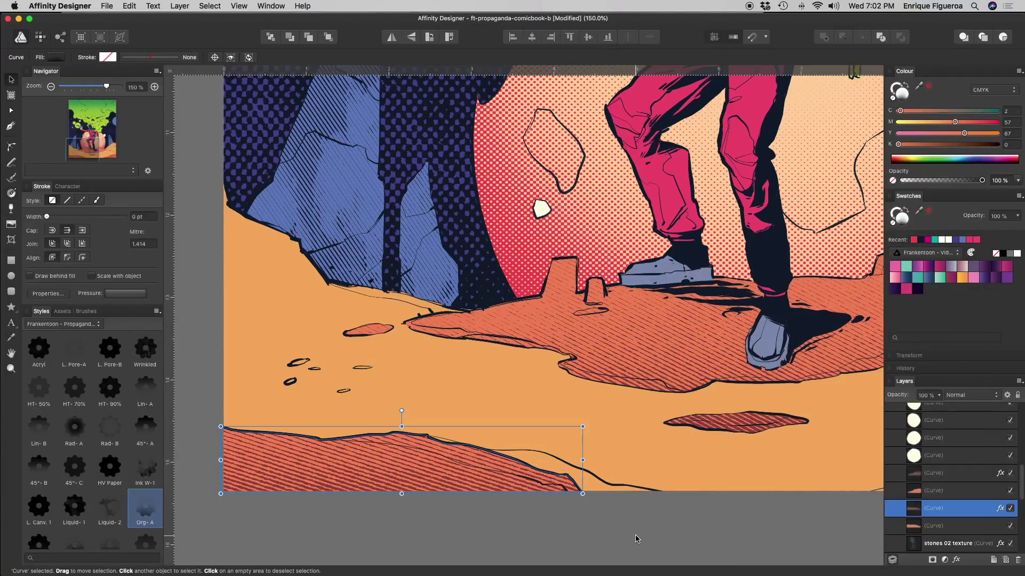
pyautogui.click(635, 538)
# Apply the Ink W-1 style to a copy of the orange ground and show its bitmap fill with the Fill tool.
pyautogui.press('super+minus')
pyautogui.press('super+minus')
pyautogui.scroll(3, 513, 520)
pyautogui.click(578, 514)
pyautogui.press('super+equal')
pyautogui.scroll(-3, 578, 515)
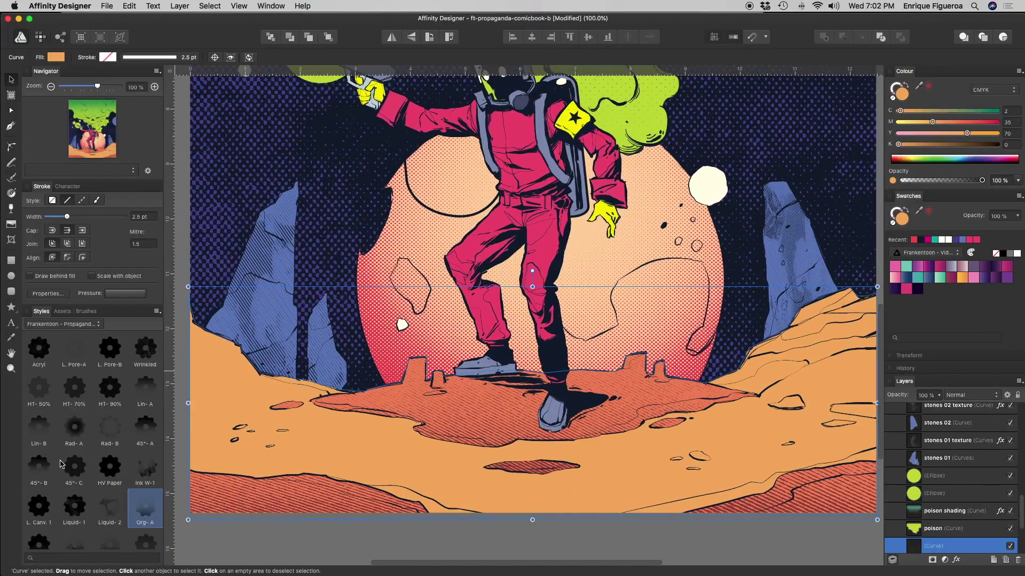
pyautogui.click(144, 468)
pyautogui.press('super+minus')
pyautogui.scroll(2, 843, 338)
pyautogui.press('g')
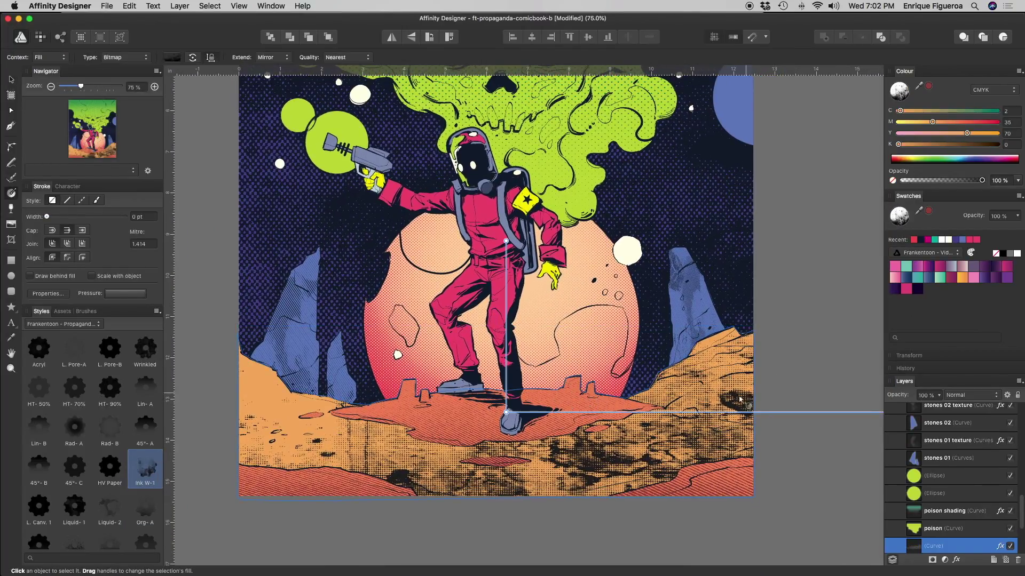
# Apply the Liquid-2 style to the copy of the orange ground and shift its bitmap fill downward with the Fill tool.
pyautogui.hscroll(2, 843, 338)
pyautogui.scroll(-3, 143, 407)
pyautogui.scroll(-2, 143, 407)
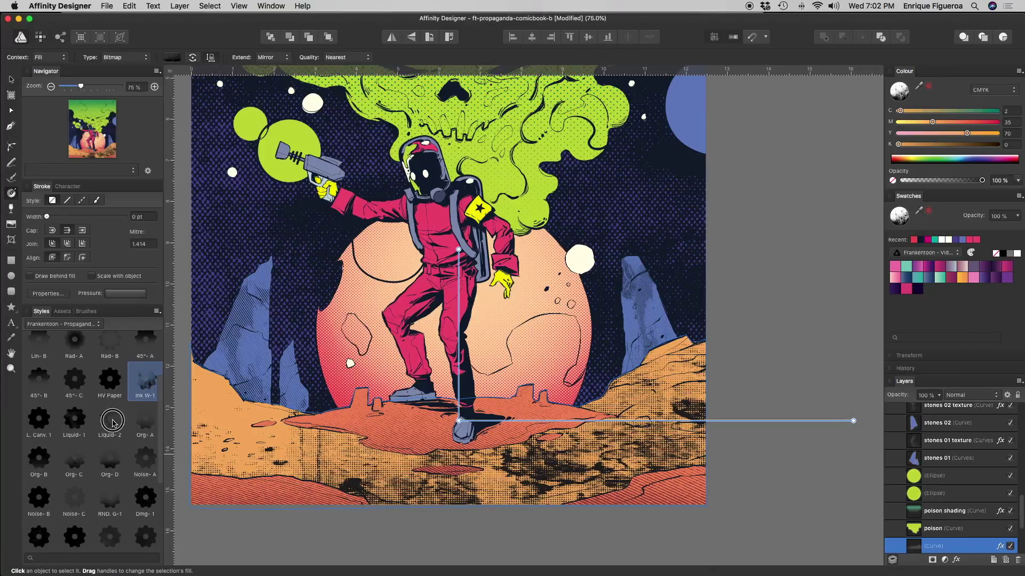
pyautogui.click(110, 421)
pyautogui.moveTo(459, 421); pyautogui.dragTo(461, 450)
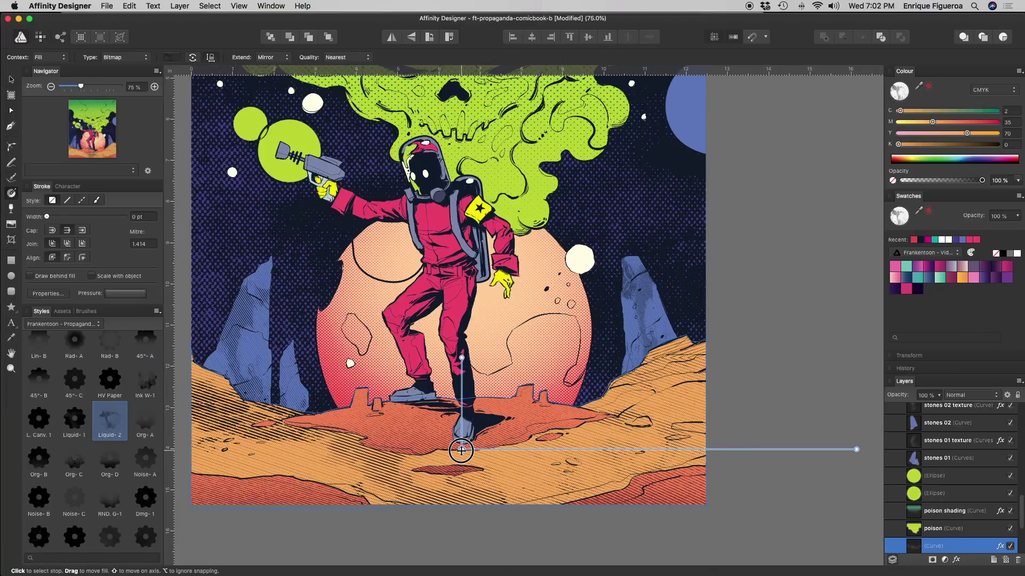
# Set the orange ground texture's Colour Overlay to a dark red, starting from the sampled ground red and adjusting it with the CMYK sliders.
pyautogui.click(1000, 546)
pyautogui.click(819, 319)
pyautogui.moveTo(902, 336); pyautogui.dragTo(875, 367)
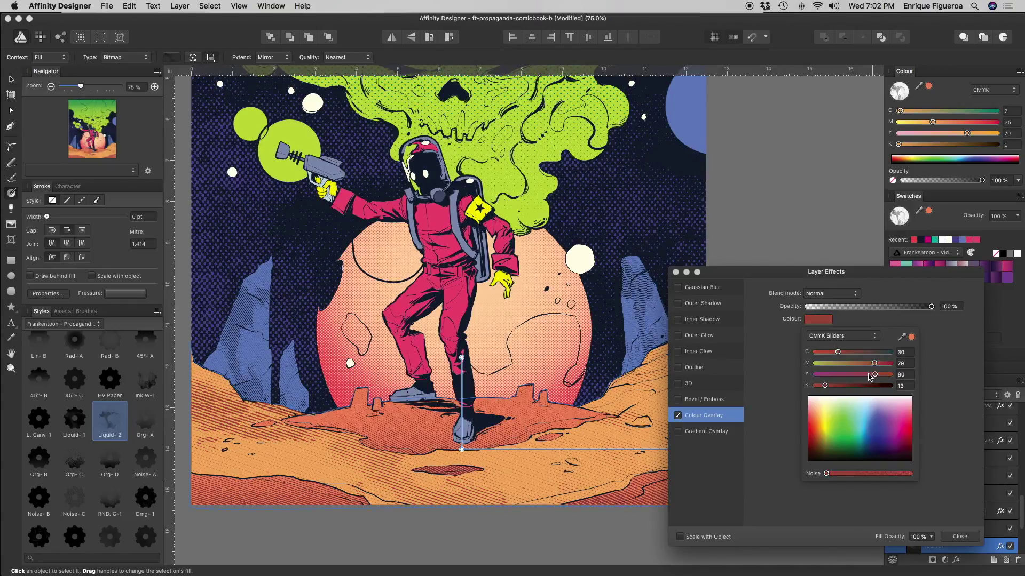
pyautogui.press('super+plus')
pyautogui.scroll(-2, 435, 358)
pyautogui.press('super+plus')
pyautogui.hscroll(-4, 430, 360)
pyautogui.scroll(-4, 427, 362)
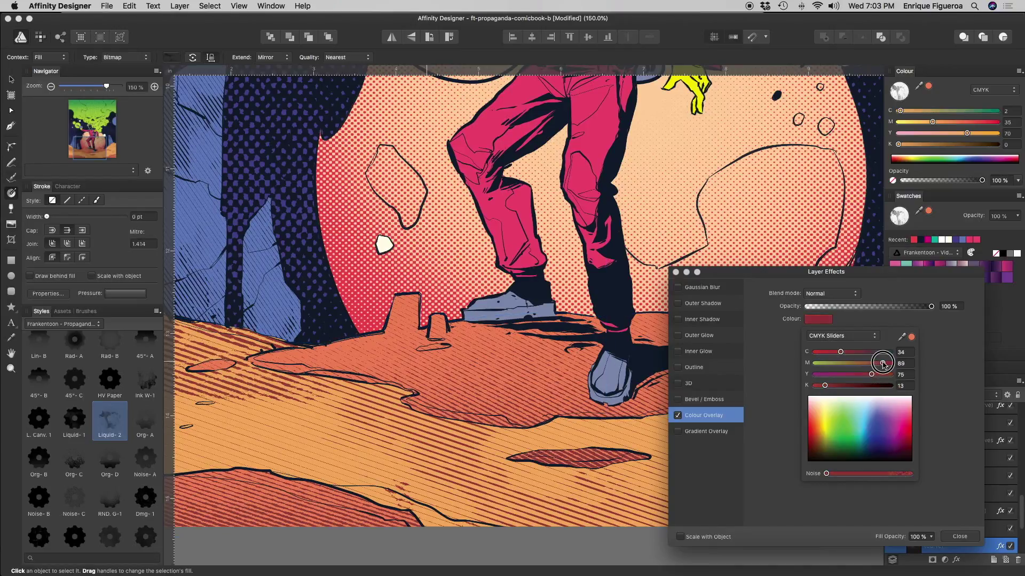
pyautogui.moveTo(870, 364); pyautogui.dragTo(876, 363)
pyautogui.click(965, 536)
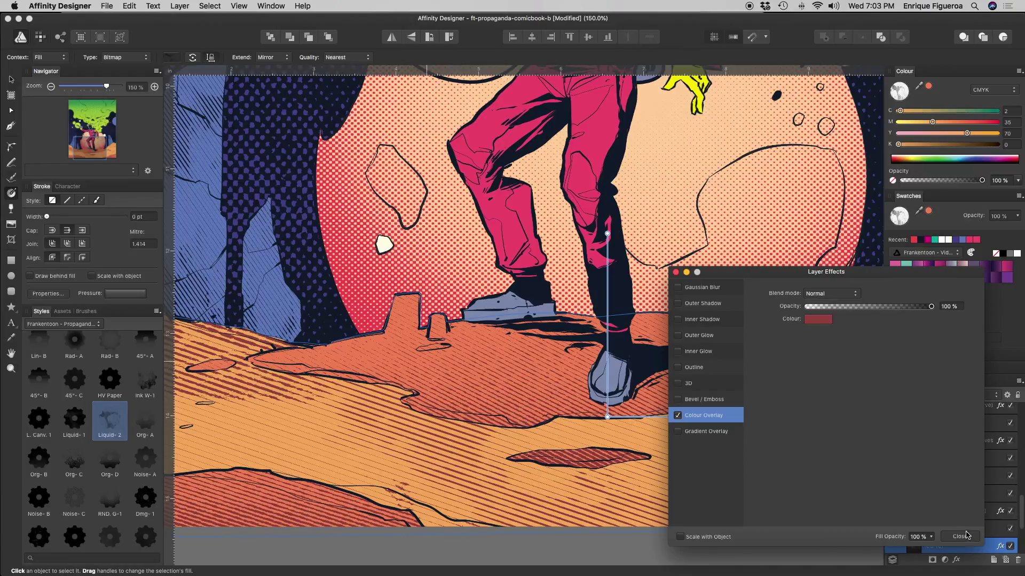
# Deselect the orange ground texture and save the document.
pyautogui.press('super+0')
pyautogui.press('v')
pyautogui.click(773, 393)
pyautogui.scroll(-1, 768, 392)
pyautogui.press('super+plus')
pyautogui.scroll(-3, 652, 381)
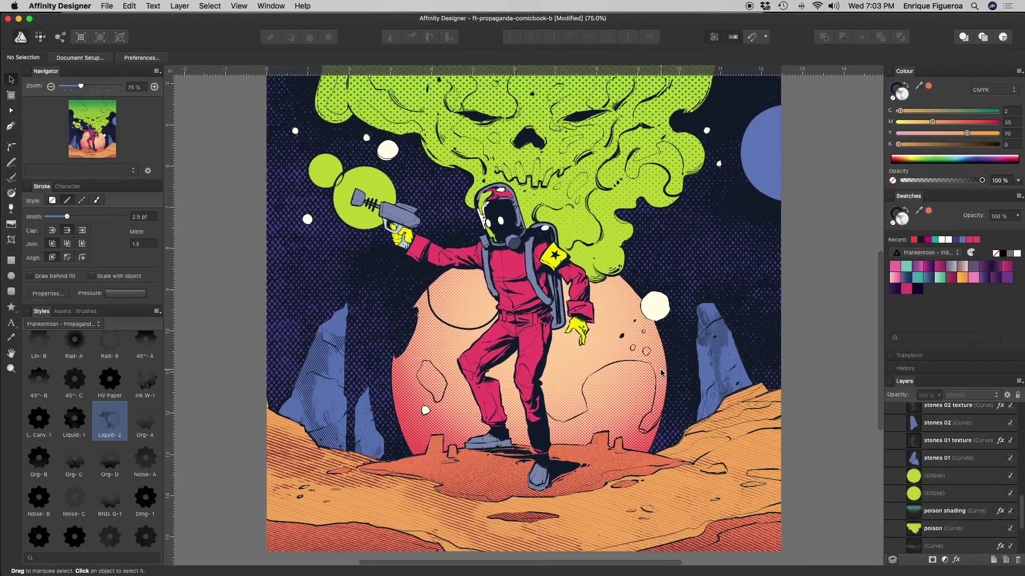
pyautogui.press('super+s')
# Apply the Rad-A style to the large green circle behind the ray gun.
pyautogui.press('super+plus')
pyautogui.scroll(3, 652, 381)
pyautogui.hscroll(-2, 652, 381)
pyautogui.click(382, 250)
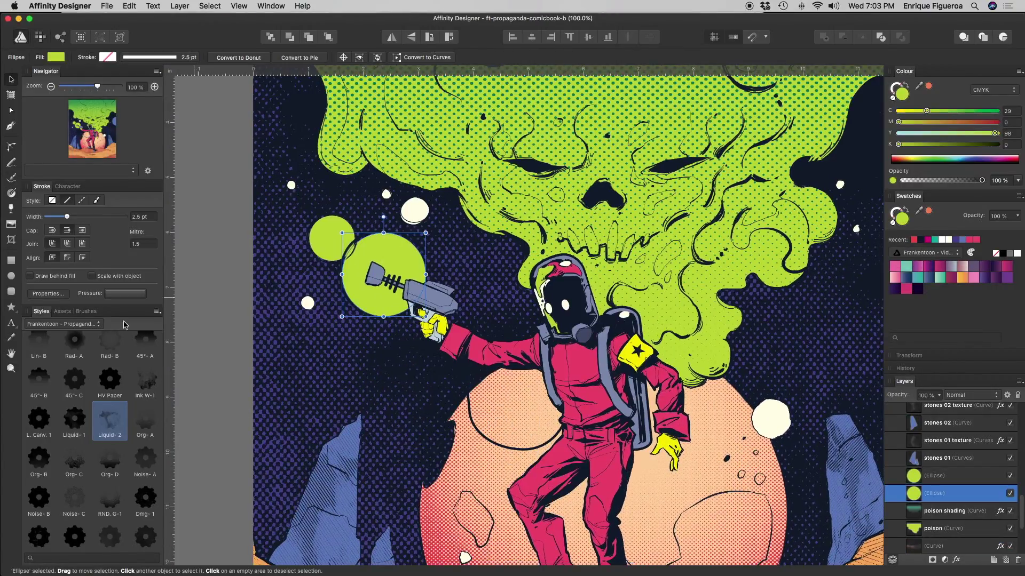
pyautogui.scroll(4, 99, 491)
pyautogui.click(78, 434)
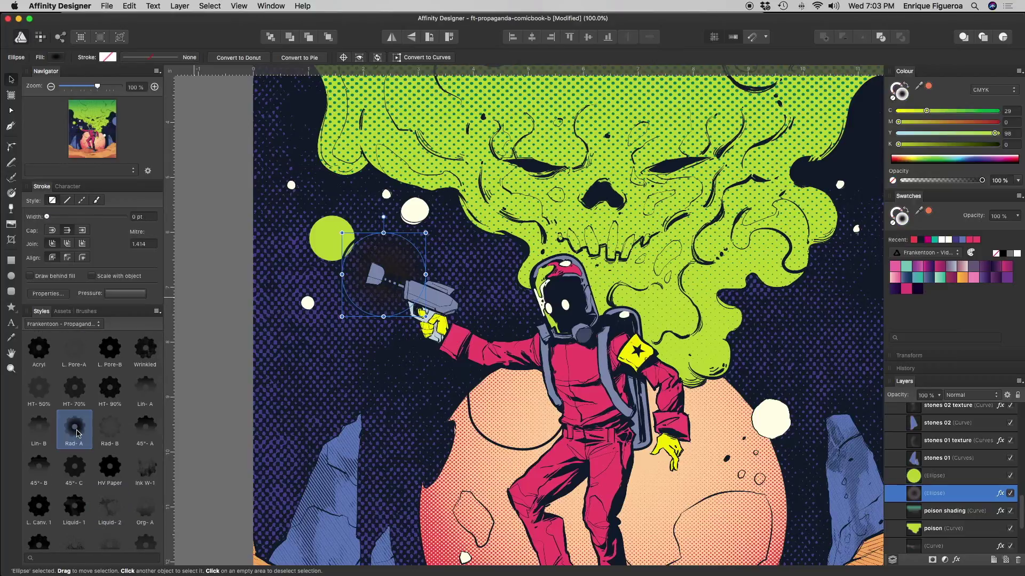
# Set the large circle's Colour Overlay to the green sampled from the poison cloud.
pyautogui.click(999, 493)
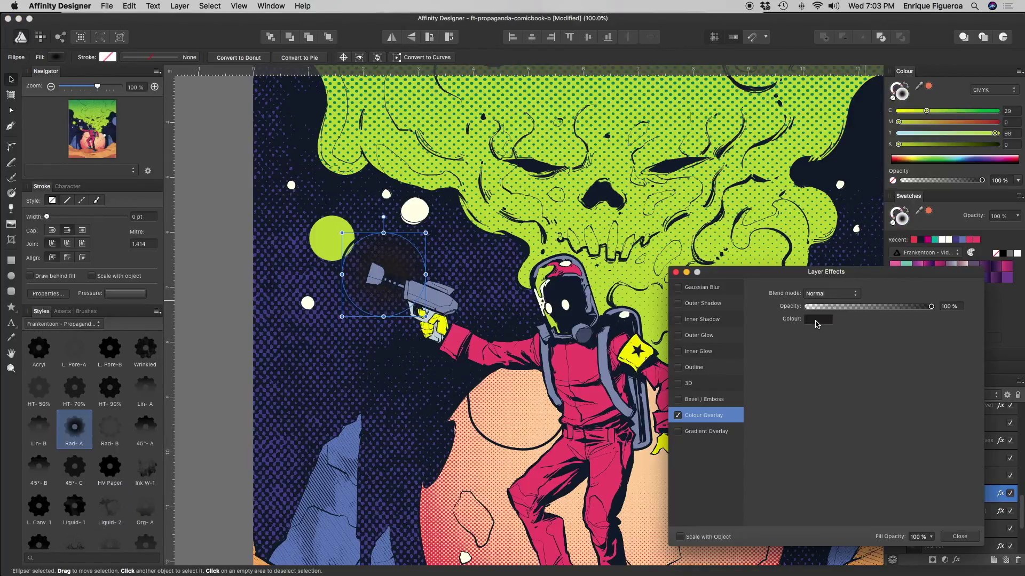
pyautogui.click(816, 320)
pyautogui.moveTo(900, 336); pyautogui.dragTo(637, 219)
pyautogui.click(911, 337)
pyautogui.click(949, 536)
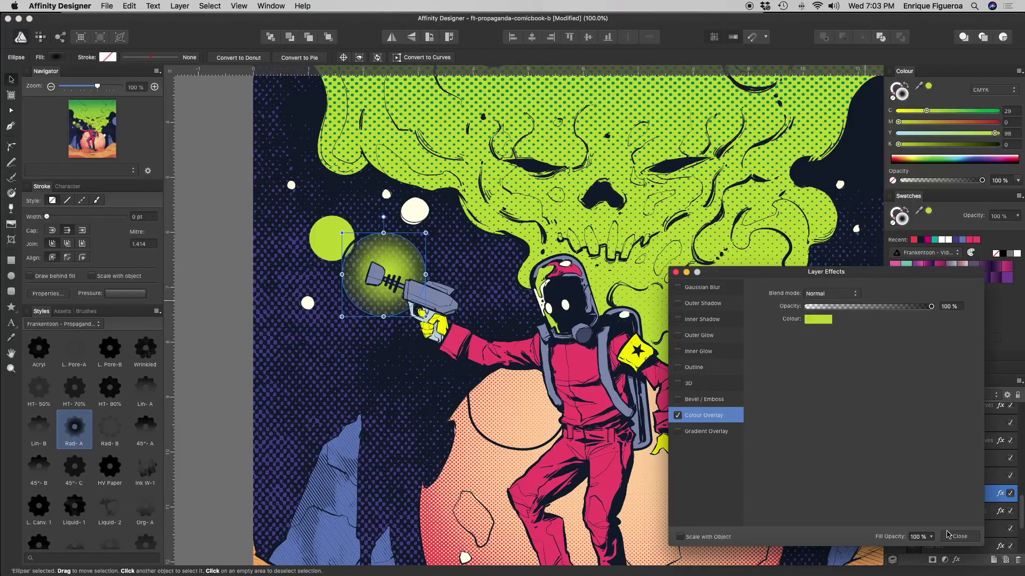
# Enlarge the large circle's bitmap fill and shift it slightly downward with the Fill tool.
pyautogui.press('g')
pyautogui.moveTo(462, 274); pyautogui.dragTo(586, 271)
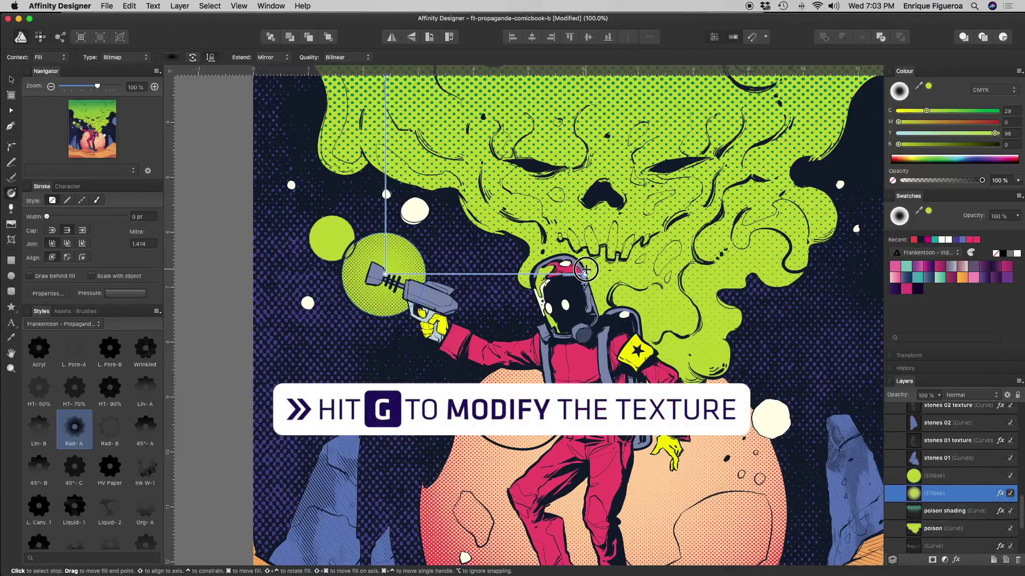
pyautogui.moveTo(385, 274); pyautogui.dragTo(391, 311)
pyautogui.press('v')
# Apply the Rad-A style to the small green circle and set its Colour Overlay to a sampled green.
pyautogui.click(319, 240)
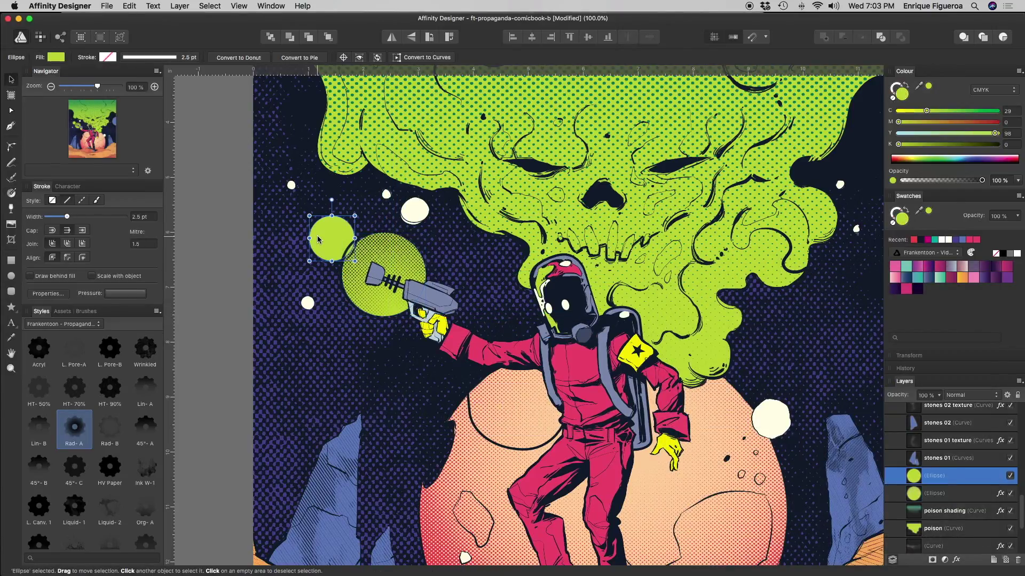
pyautogui.scroll(-1, 73, 428)
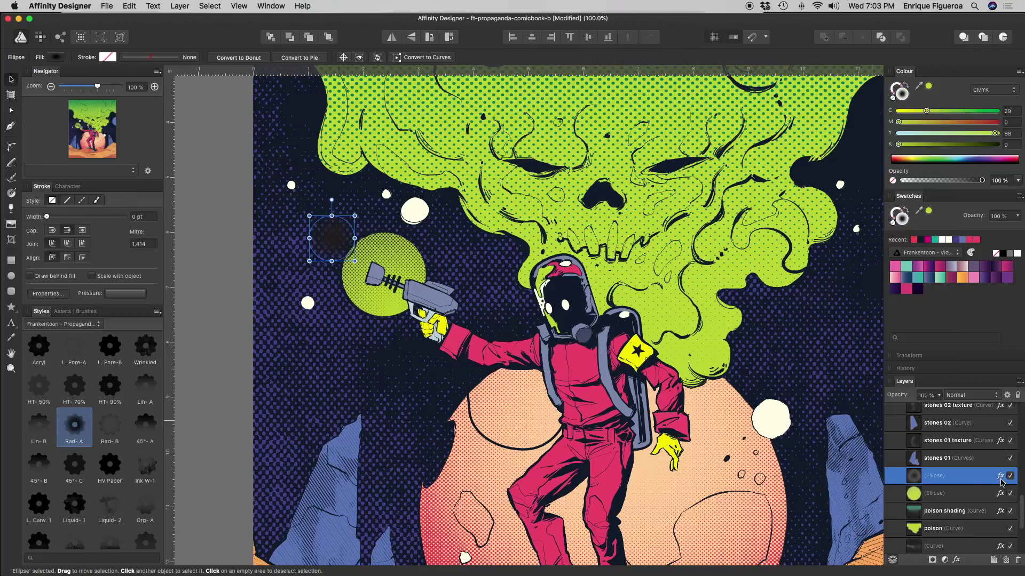
pyautogui.click(1001, 476)
pyautogui.click(817, 319)
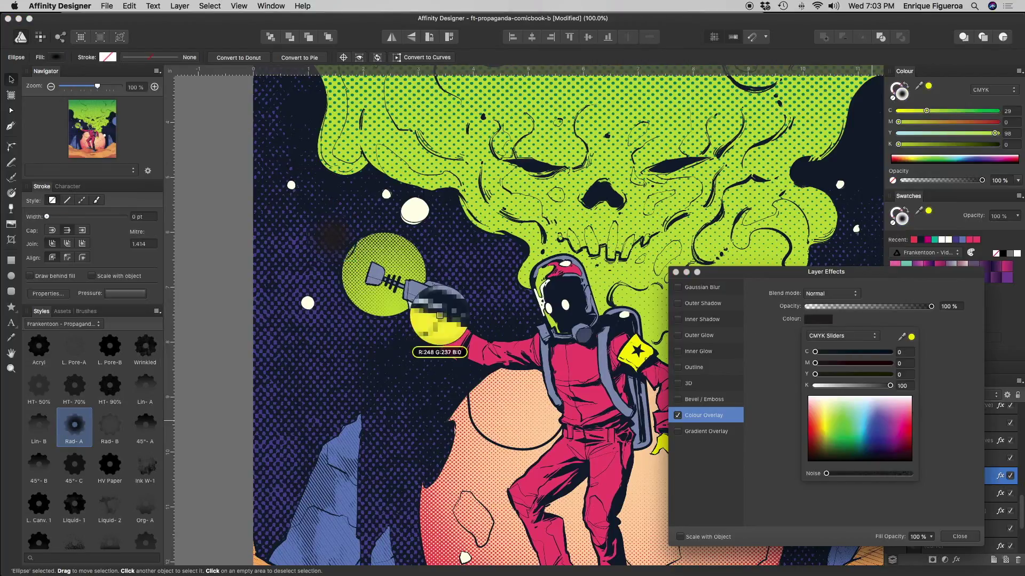
pyautogui.click(959, 537)
# Adjust the small circle's bitmap fill with the Fill tool, deselect it and save the document.
pyautogui.press('g')
pyautogui.moveTo(328, 288); pyautogui.dragTo(313, 213)
pyautogui.press('v')
pyautogui.press('super+d')
pyautogui.hscroll(3, 469, 257)
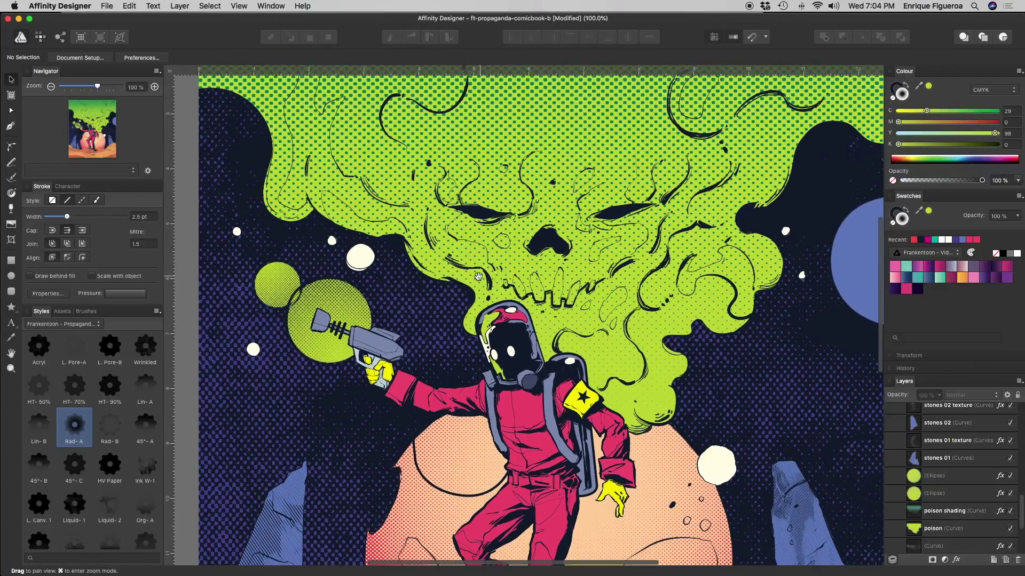
pyautogui.press('super+s')
# Try the Liquid-1 style on the blue planet at the cover's right edge, and apply the L. Canv. 1 style instead.
pyautogui.scroll(-4, 475, 273)
pyautogui.scroll(5, 680, 288)
pyautogui.click(679, 288)
pyautogui.scroll(-3, 75, 438)
pyautogui.click(75, 454)
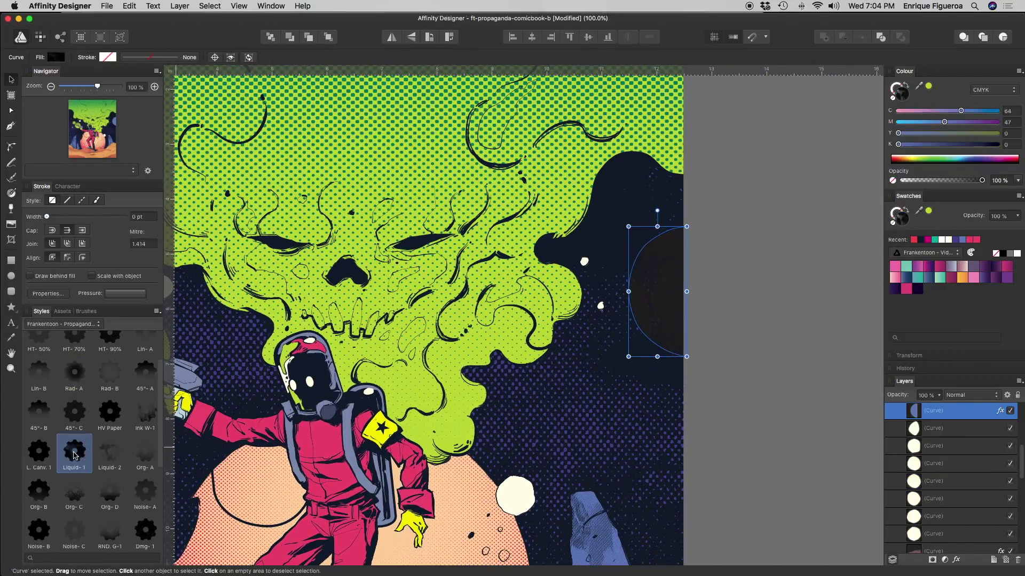
# Set the blue planet's Colour Overlay to the blue sampled from the stone.
pyautogui.click(1000, 411)
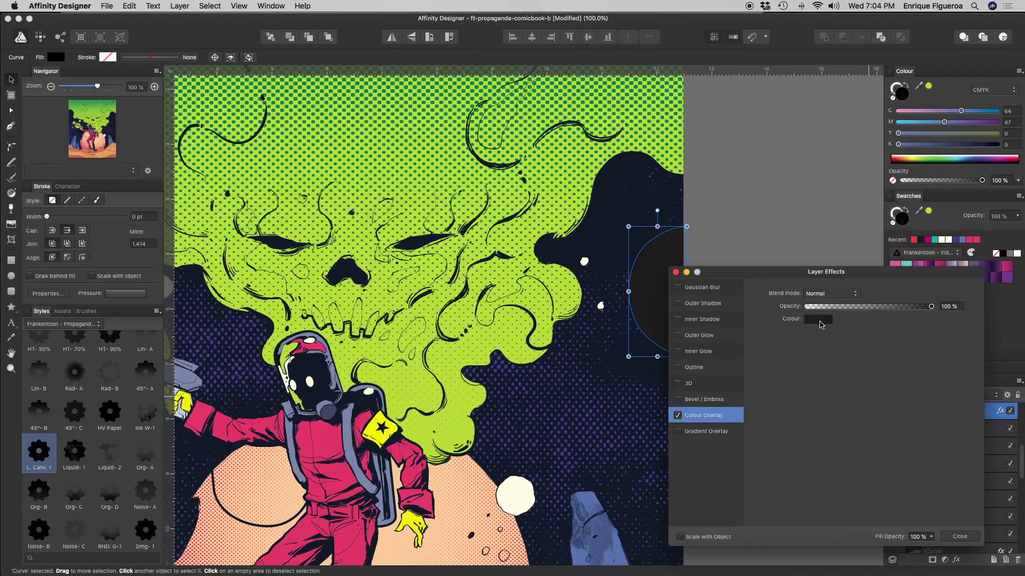
pyautogui.click(820, 319)
pyautogui.moveTo(901, 336); pyautogui.dragTo(582, 503)
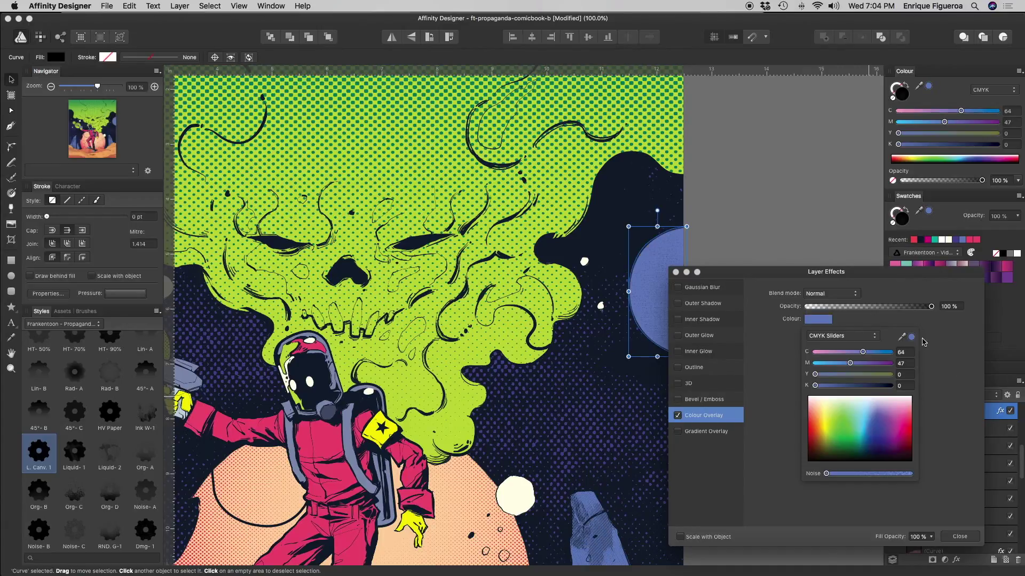
pyautogui.click(675, 272)
# Enlarge the blue planet's bitmap fill slightly with the Fill tool and deselect the planet.
pyautogui.press('g')
pyautogui.moveTo(843, 289); pyautogui.dragTo(862, 290)
pyautogui.hscroll(3, 807, 293)
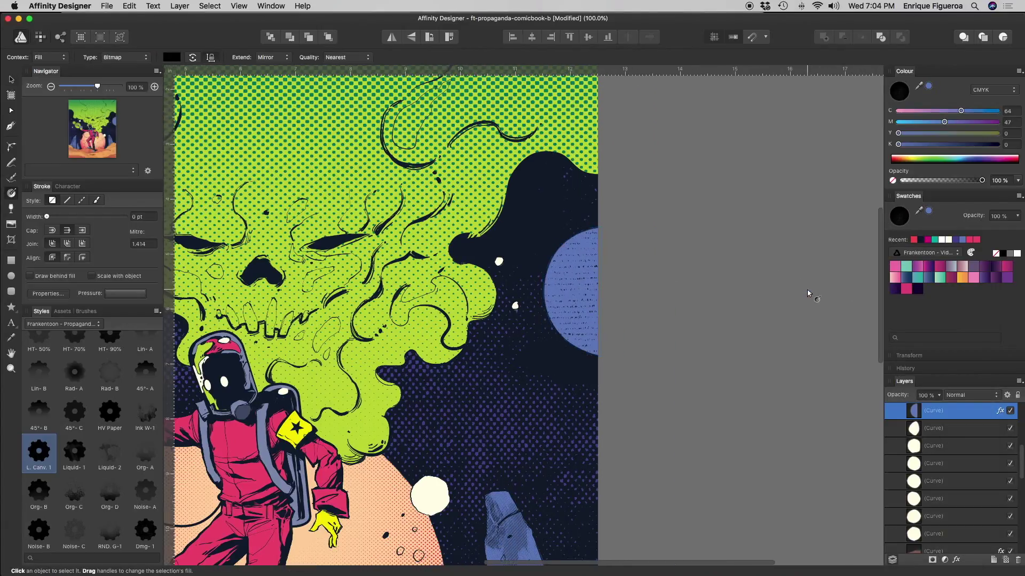
pyautogui.press('v')
pyautogui.click(619, 319)
pyautogui.moveTo(619, 319); pyautogui.dragTo(817, 329)
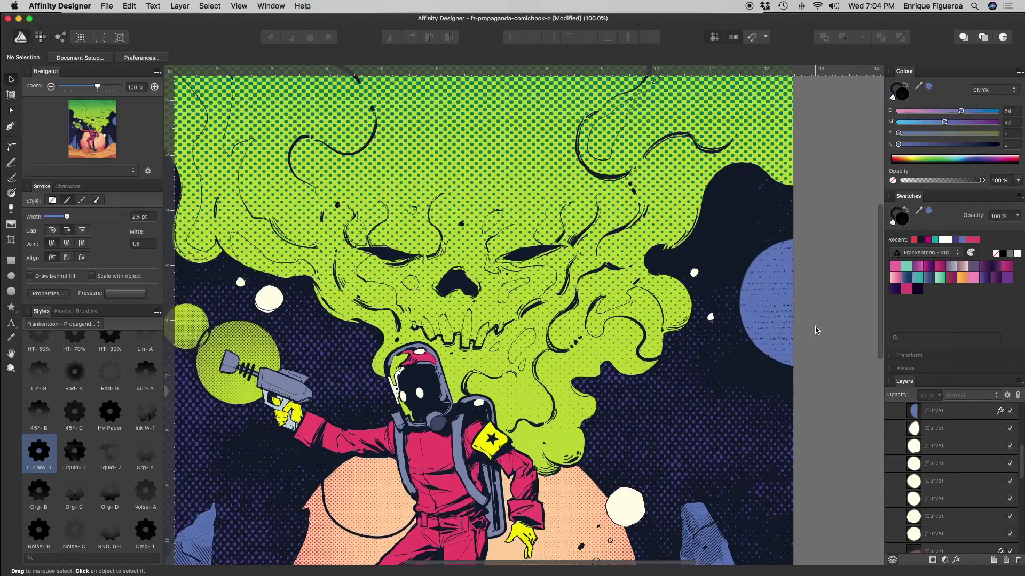
# Apply the Lin-B style to the white moon overlapping the edge of the orange planet.
pyautogui.press('super+minus')
pyautogui.moveTo(677, 340); pyautogui.dragTo(712, 327)
pyautogui.press('super+plus')
pyautogui.moveTo(675, 430); pyautogui.dragTo(546, 292)
pyautogui.press('super+plus')
pyautogui.press('super+plus')
pyautogui.click(598, 310)
pyautogui.scroll(3, 73, 378)
pyautogui.click(40, 430)
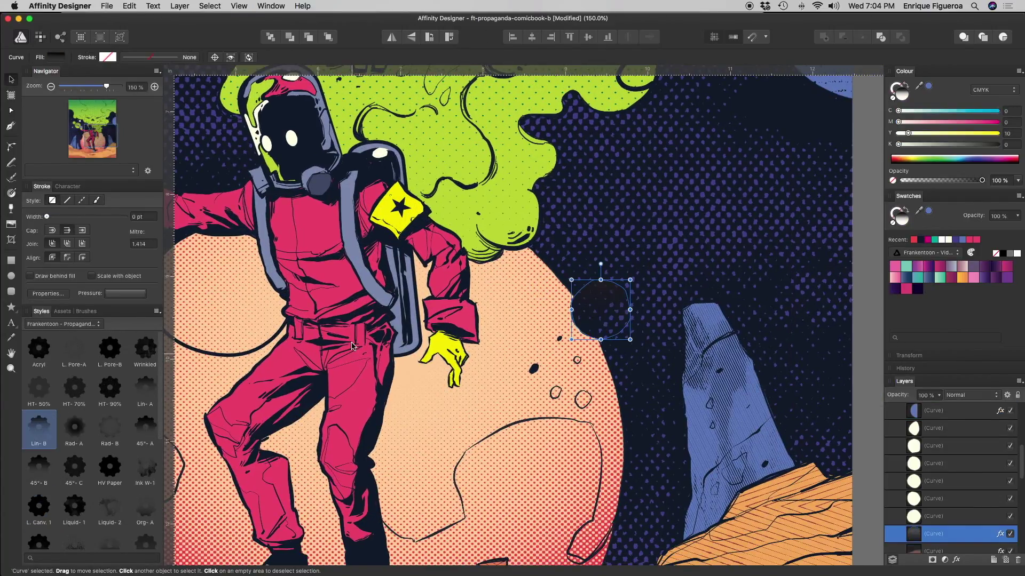
# Set the moon's Colour Overlay to a pale cream by removing the black and adding a little yellow.
pyautogui.click(1001, 534)
pyautogui.click(820, 319)
pyautogui.moveTo(889, 385); pyautogui.dragTo(800, 387)
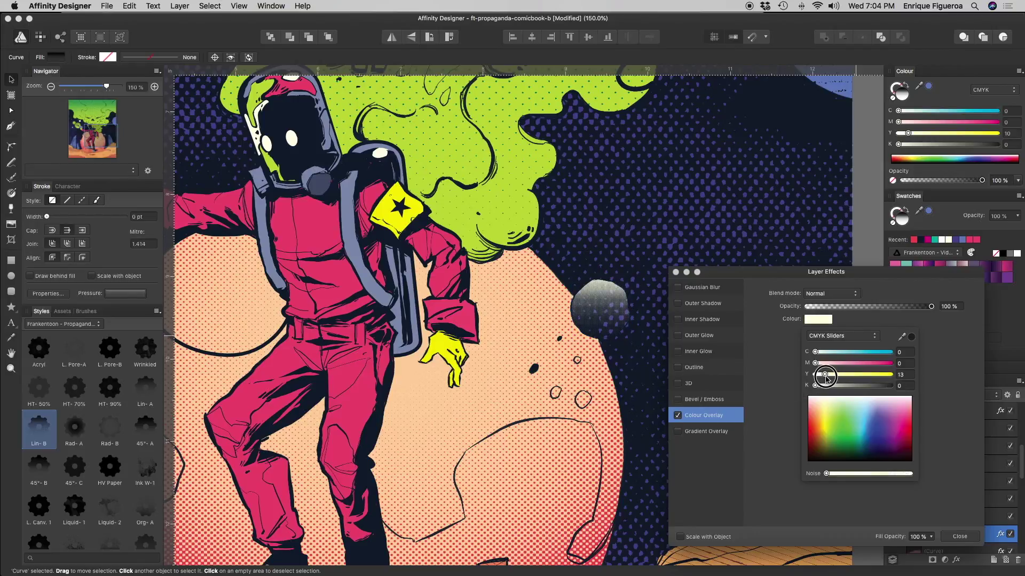
pyautogui.click(948, 434)
pyautogui.click(960, 537)
# Shift the moon's halftone fill downward and enlarge it with the Fill tool, deselect the moon and save the document.
pyautogui.press('g')
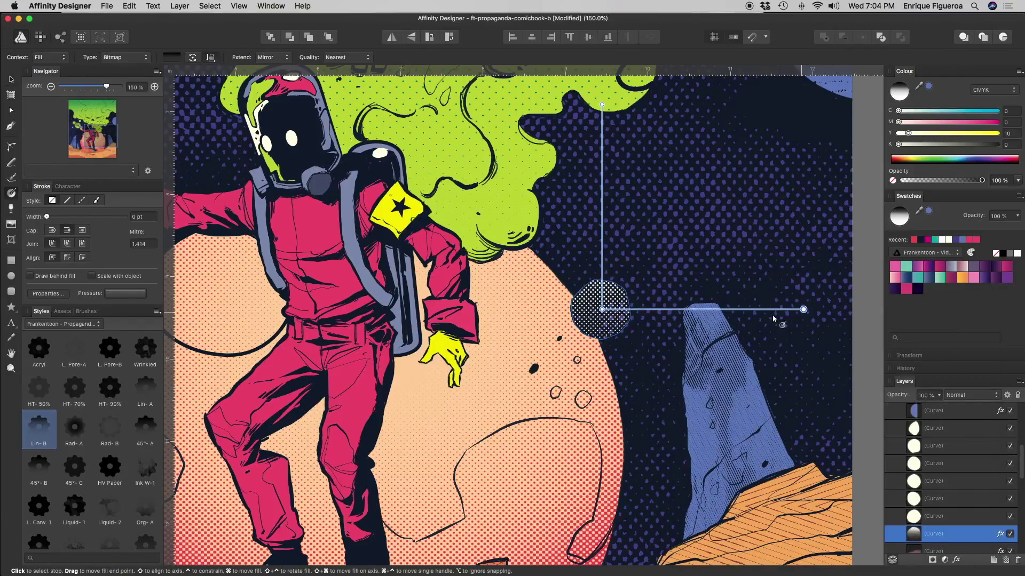
pyautogui.moveTo(773, 319); pyautogui.dragTo(787, 404)
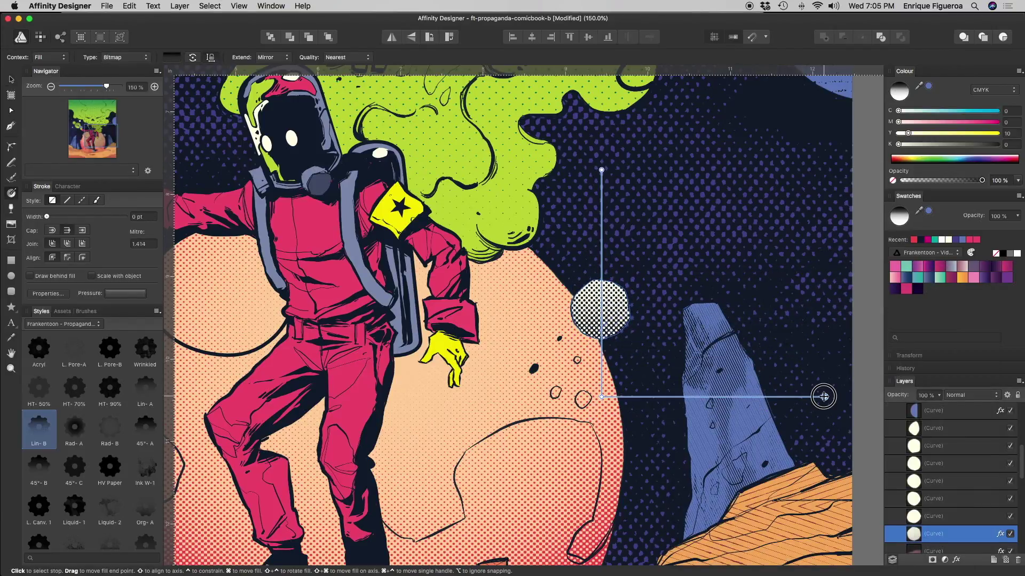
pyautogui.moveTo(607, 400); pyautogui.dragTo(536, 408)
pyautogui.press('v')
pyautogui.click(872, 386)
pyautogui.press('super+minus')
pyautogui.press('super+minus')
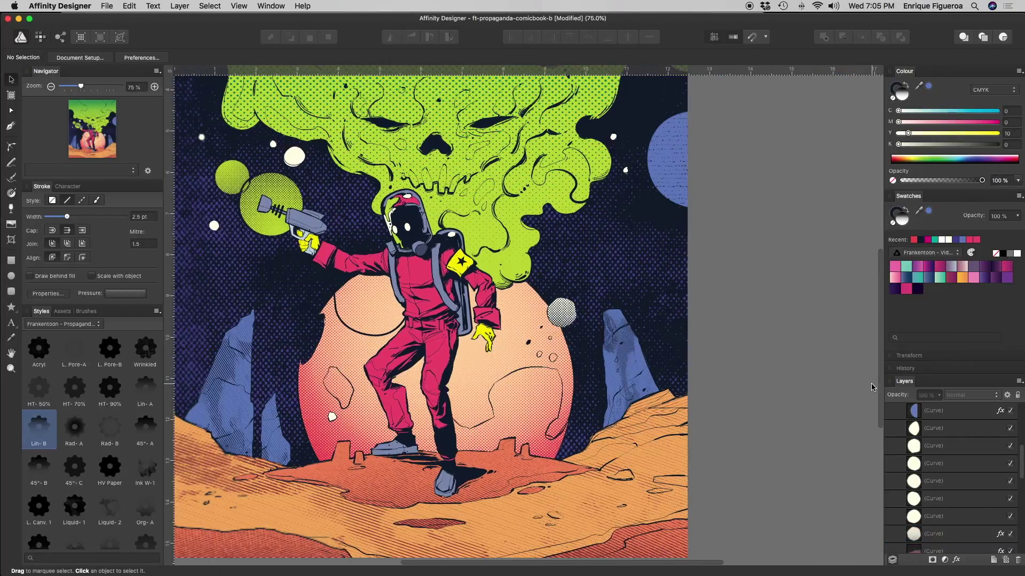
pyautogui.hscroll(-3, 780, 370)
pyautogui.press('super+s')
# Select the base planet curve beneath its halftone copy to examine its fill colour.
pyautogui.scroll(5, 583, 421)
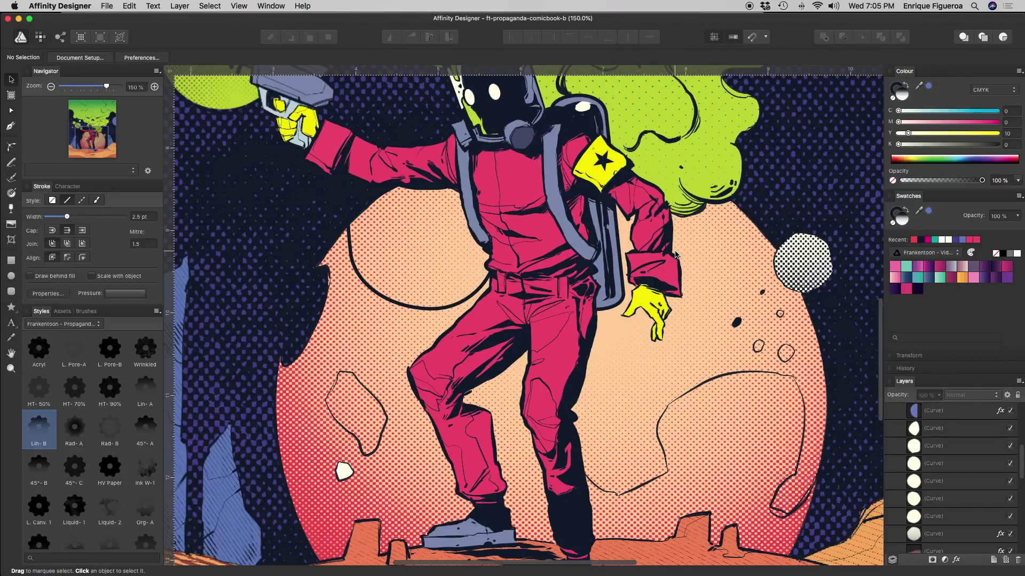
pyautogui.click(607, 322)
pyautogui.scroll(-3, 985, 465)
pyautogui.click(945, 492)
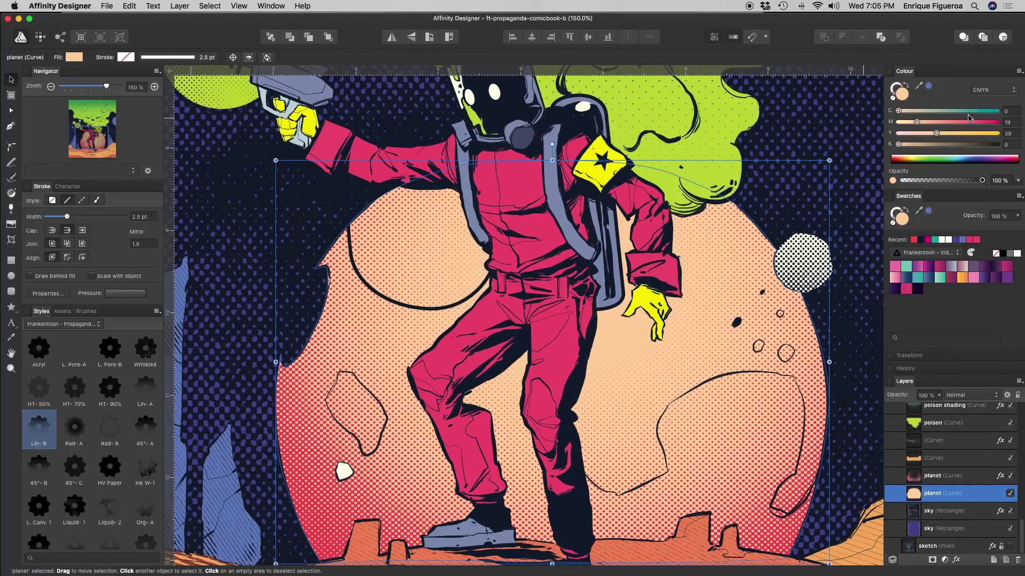
pyautogui.click(986, 74)
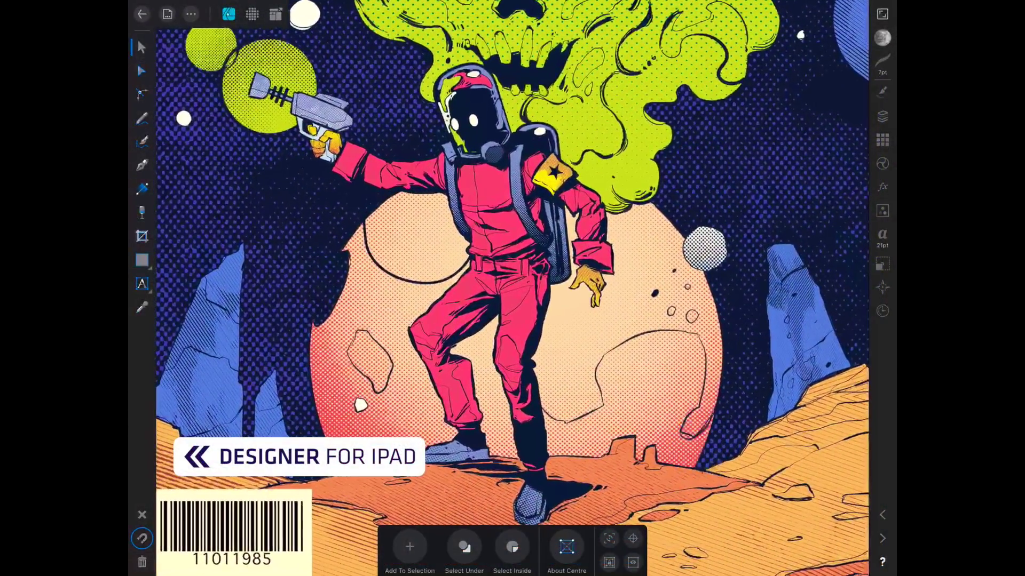
# In Affinity Designer for iPad, select the shadows layer and expand it to show its curves.
pyautogui.click(882, 117)
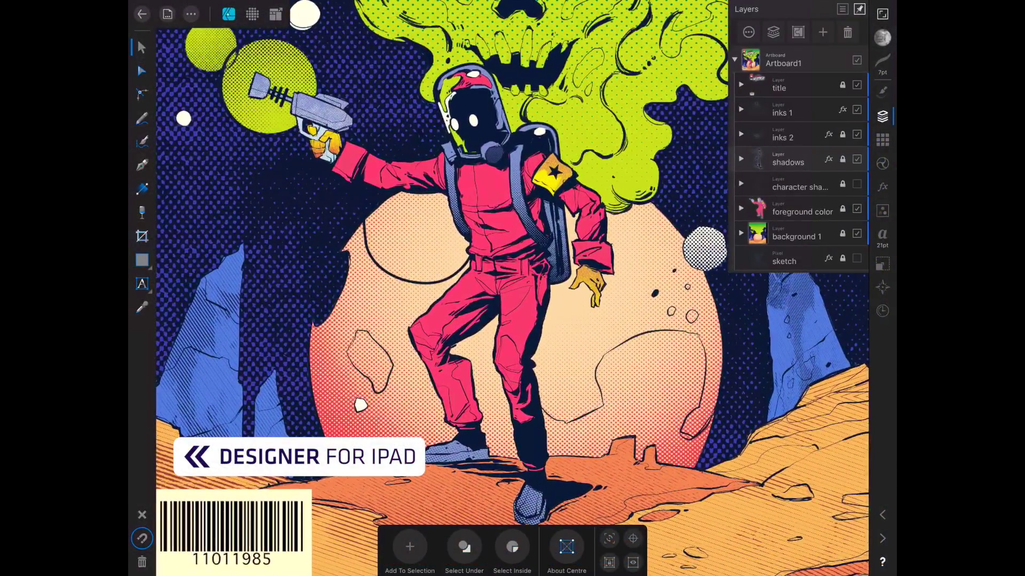
pyautogui.click(787, 159)
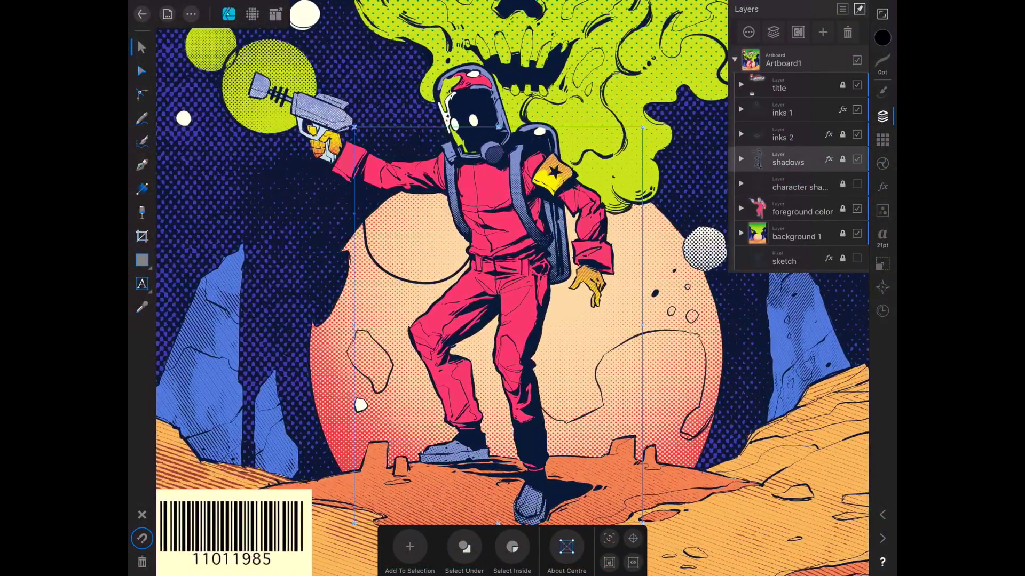
pyautogui.click(741, 158)
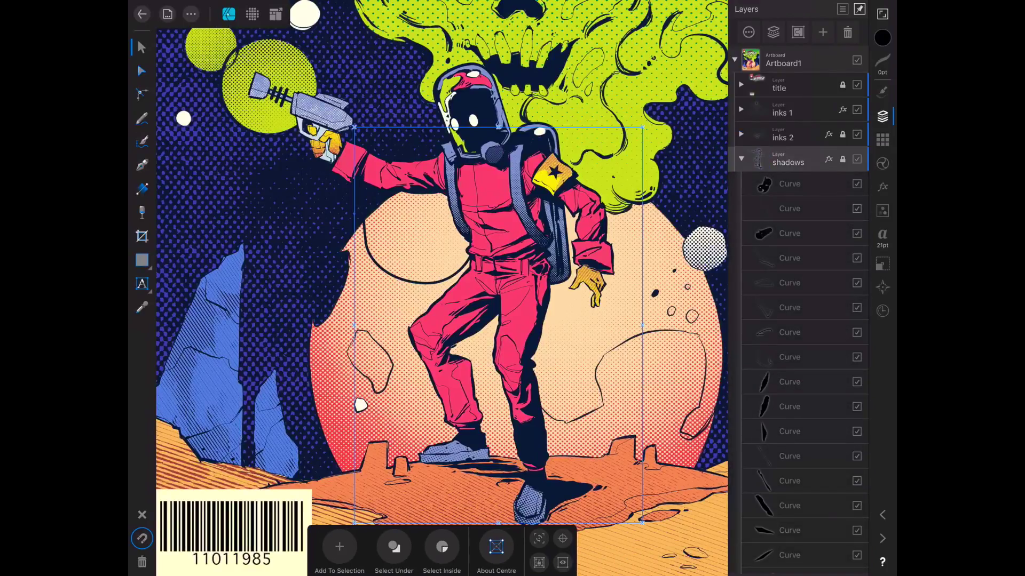
# Place a grunge texture from the Grunge! category of the Frankentoon - Propaganda assets onto the comic cover.
pyautogui.click(882, 139)
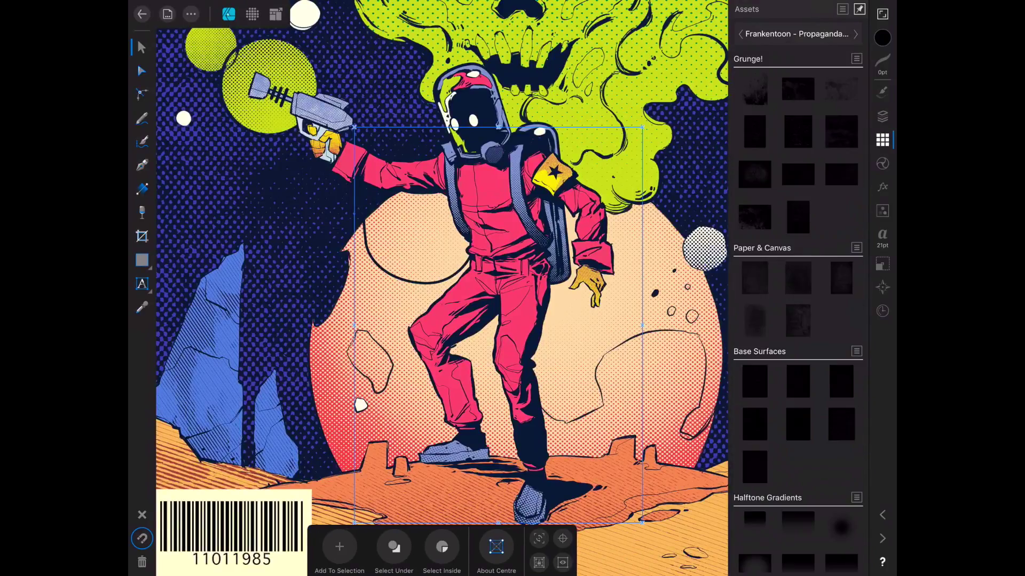
pyautogui.moveTo(818, 302)
pyautogui.mouseDown()
pyautogui.moveTo(818, 181)
pyautogui.moveTo(817, 310)
pyautogui.mouseUp()
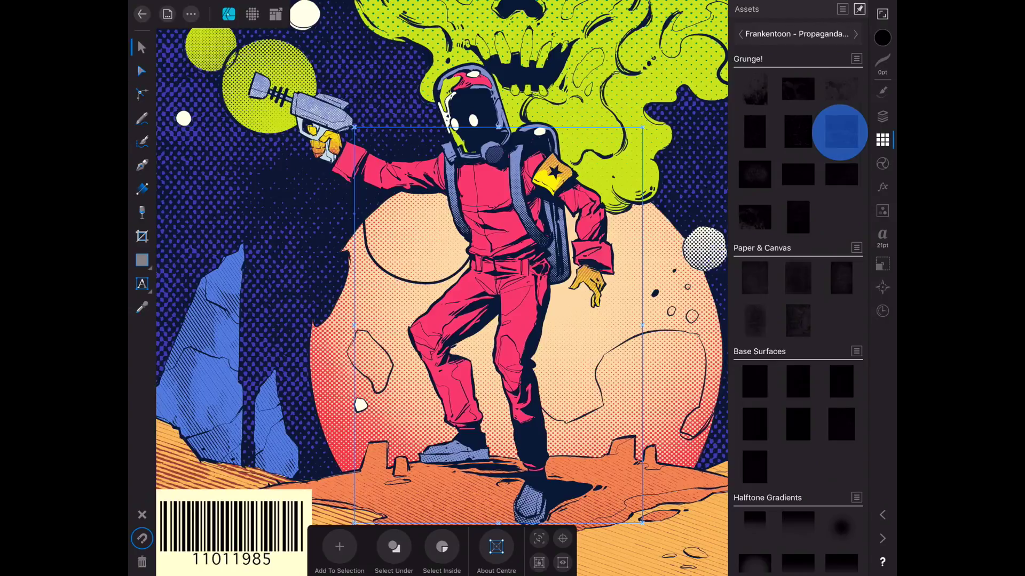
pyautogui.moveTo(839, 134); pyautogui.dragTo(500, 230)
pyautogui.scroll(-5, 542, 273)
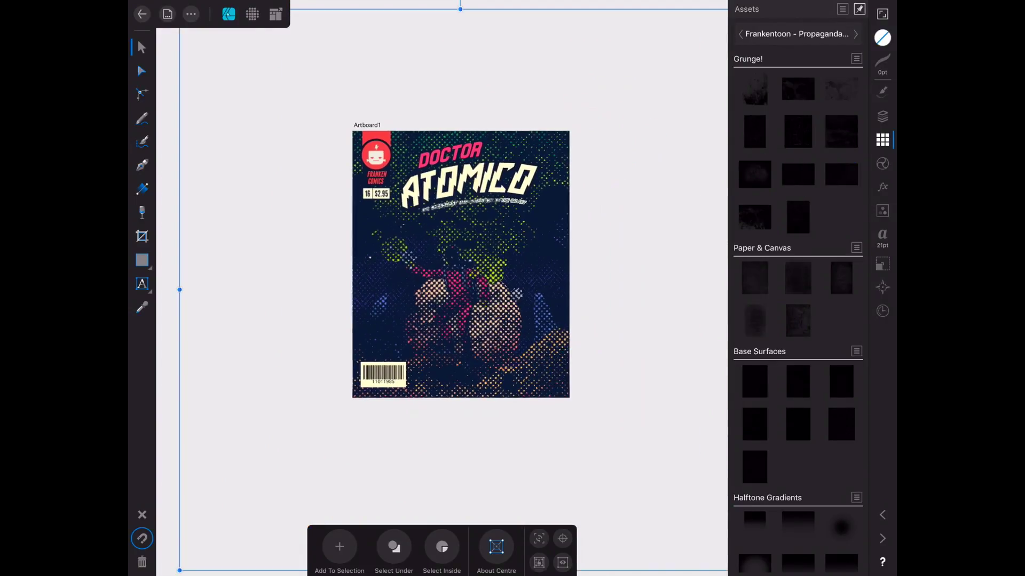
# Scale the grunge texture down so that it fits over the astronaut on the cover.
pyautogui.scroll(-3, 601, 249)
pyautogui.moveTo(686, 51); pyautogui.dragTo(548, 261)
pyautogui.moveTo(242, 495); pyautogui.dragTo(405, 362)
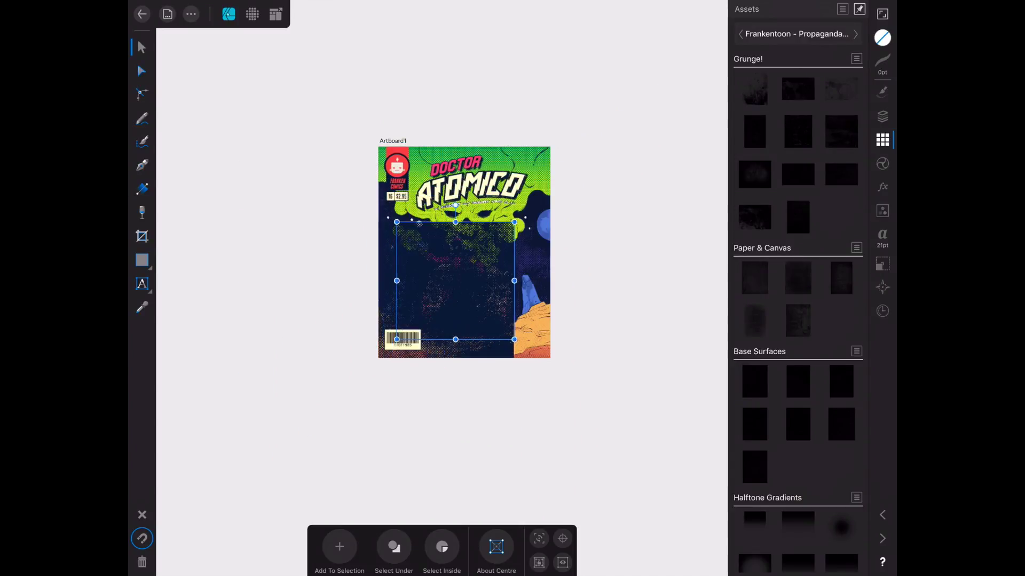
# Shrink the grunge texture slightly and shift it sideways toward the raised ray gun so that it covers the astronaut.
pyautogui.scroll(5, 627, 274)
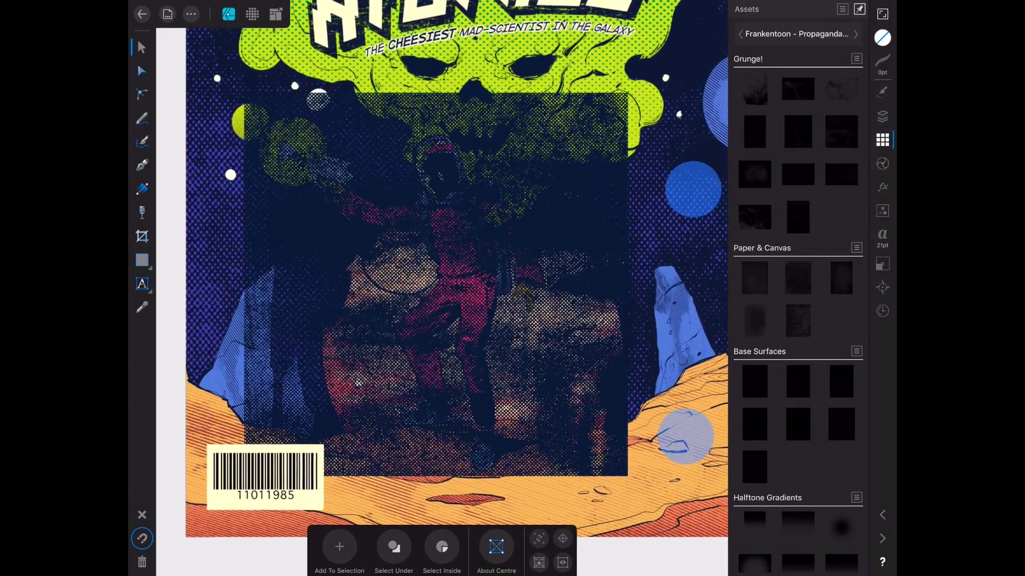
pyautogui.scroll(1, 689, 313)
pyautogui.moveTo(570, 231); pyautogui.dragTo(571, 233)
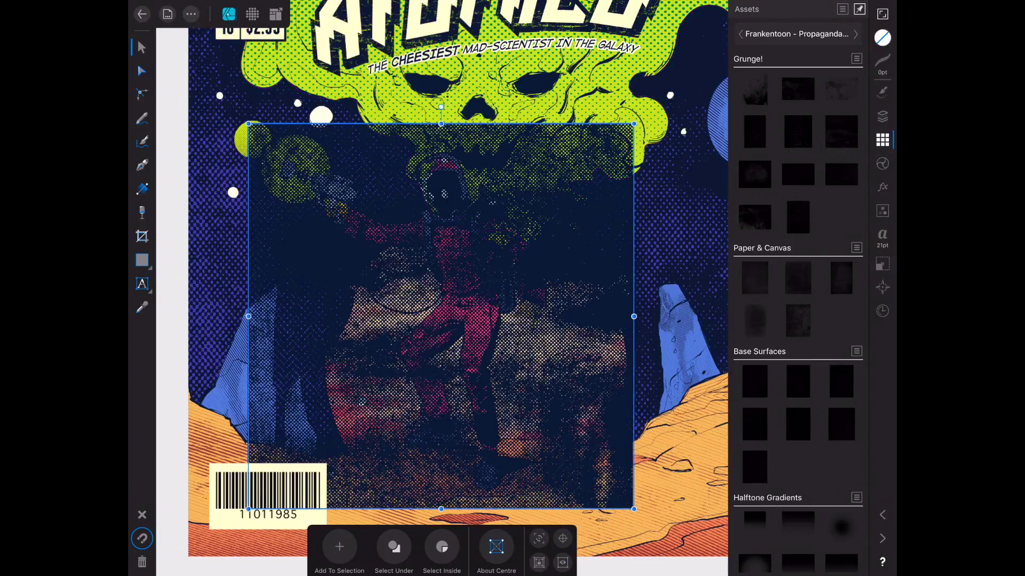
pyautogui.moveTo(634, 509); pyautogui.dragTo(621, 496)
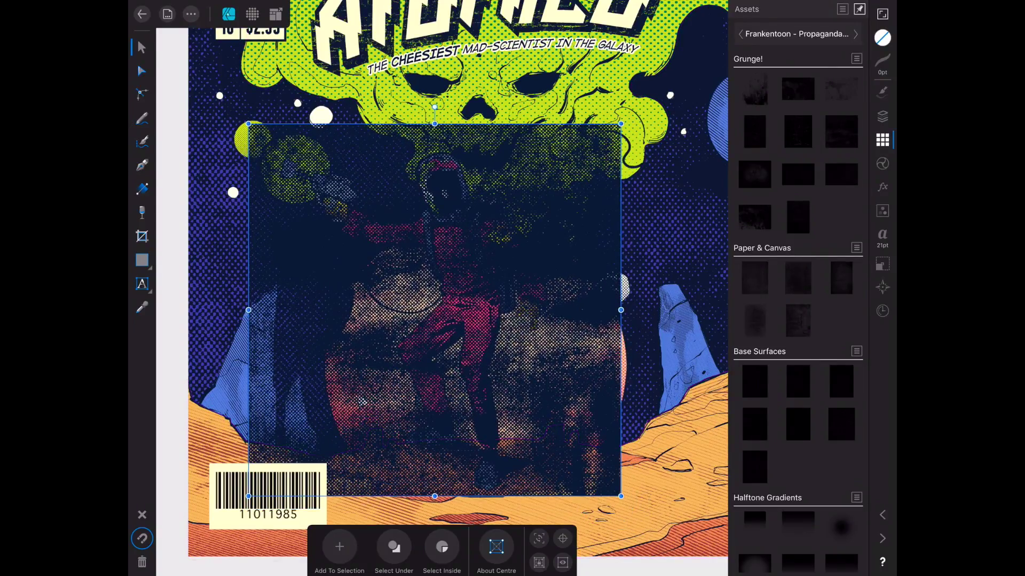
pyautogui.moveTo(529, 317); pyautogui.dragTo(501, 317)
pyautogui.scroll(3, 653, 362)
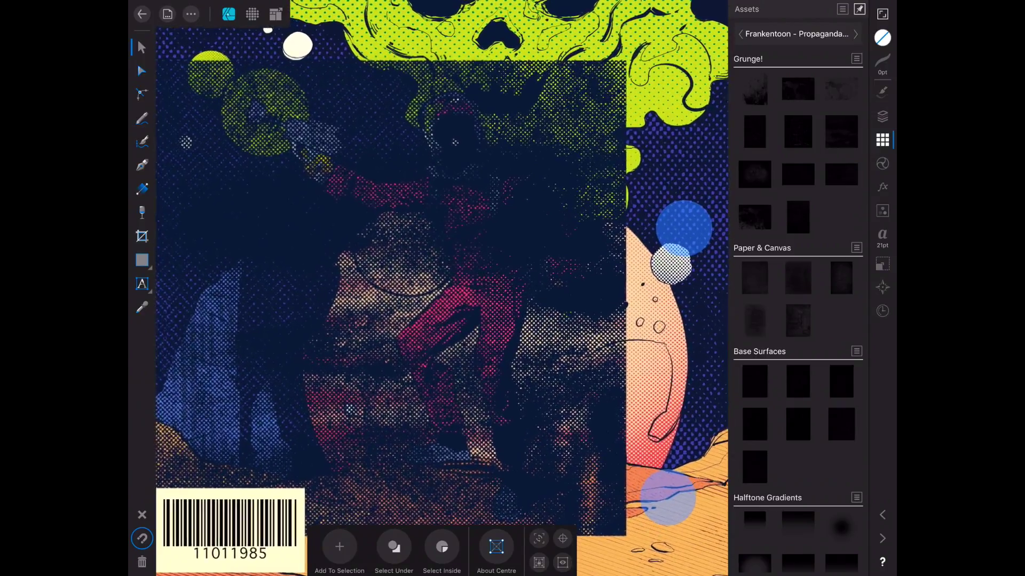
# Apply the ft-water-wash texture as a mask on the shadows layer and inspect the astronaut's shading up close.
pyautogui.click(882, 116)
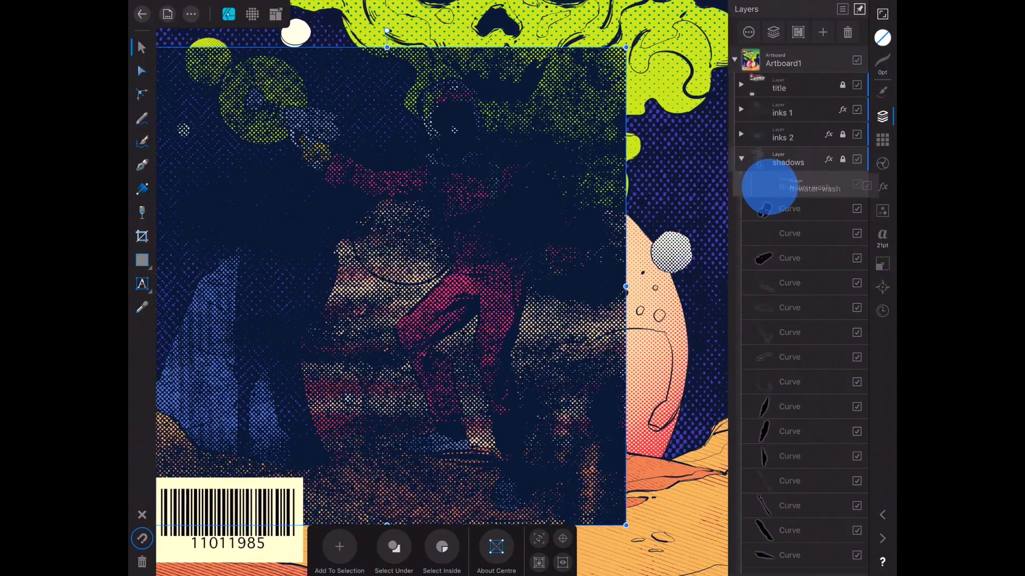
pyautogui.moveTo(757, 160); pyautogui.dragTo(757, 160)
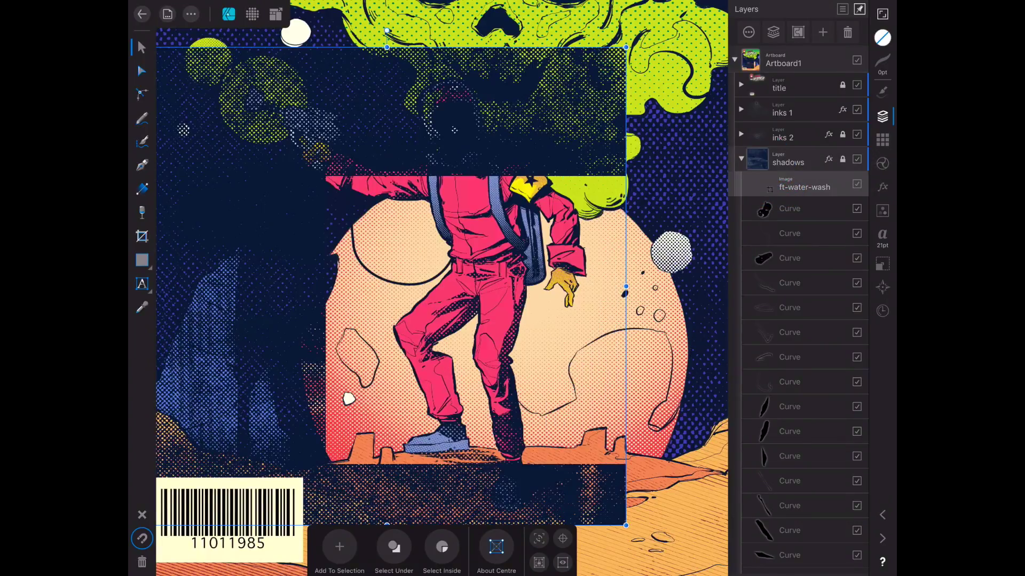
pyautogui.scroll(3, 598, 225)
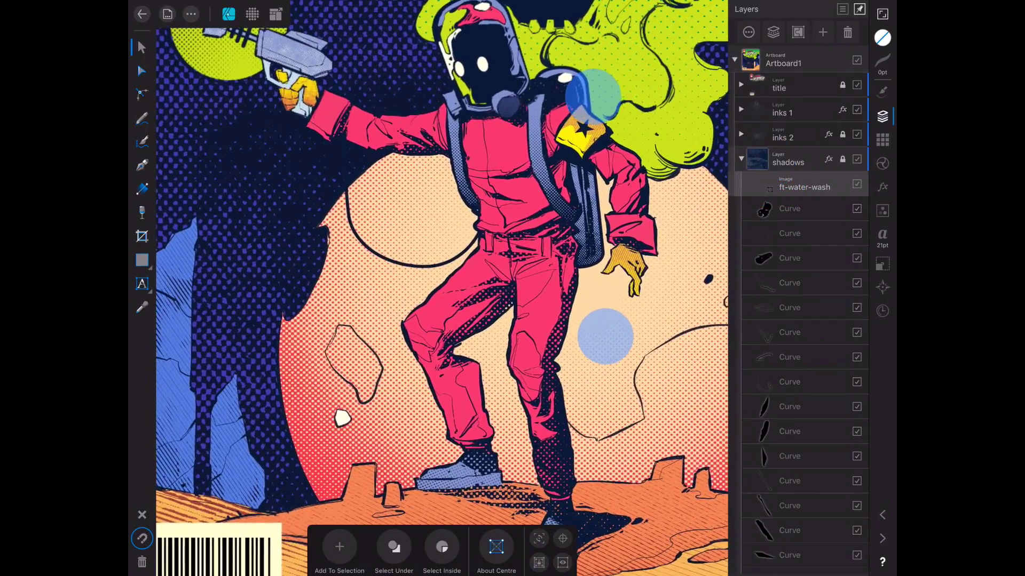
pyautogui.scroll(3, 658, 304)
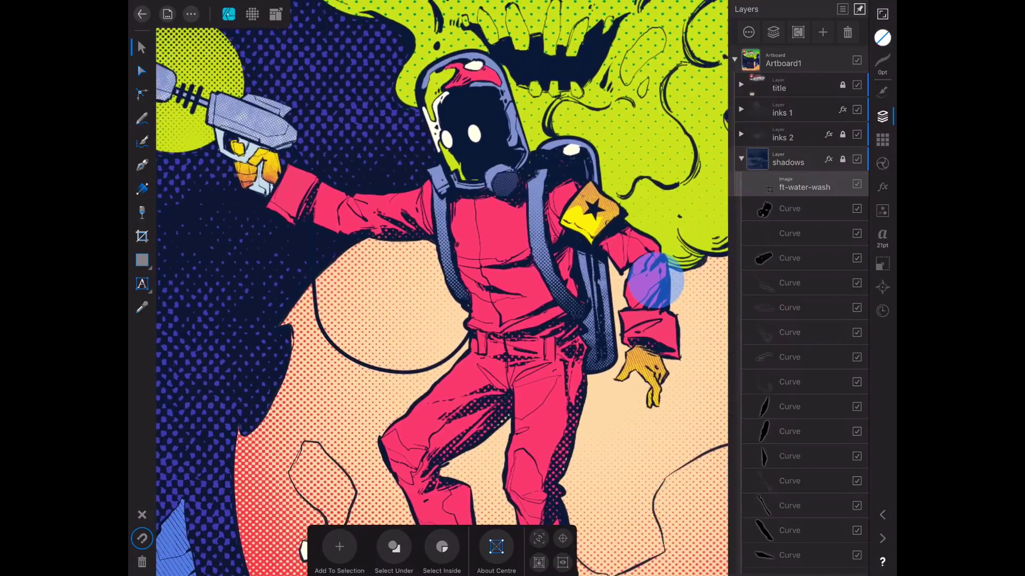
pyautogui.scroll(-5, 648, 424)
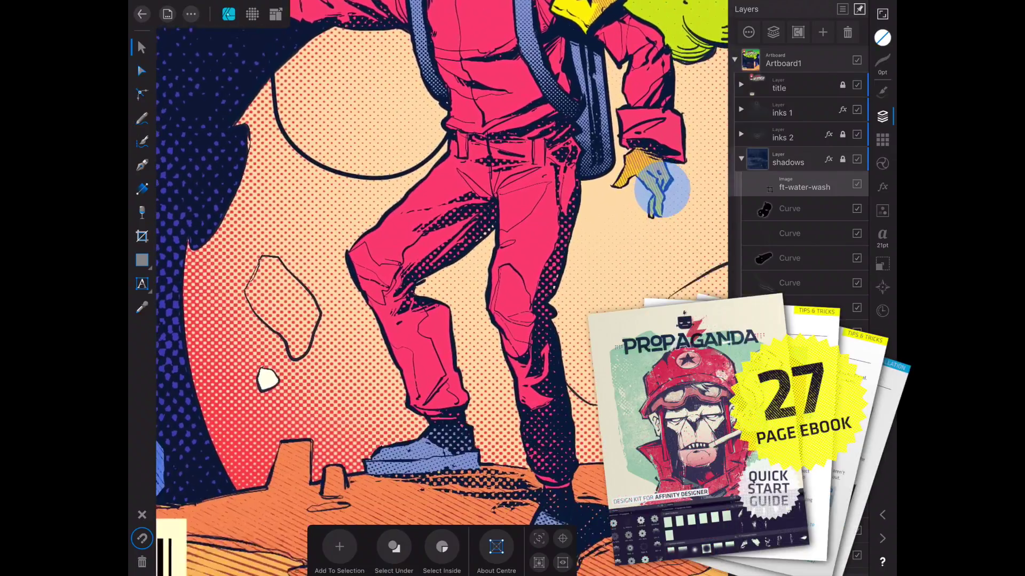
pyautogui.scroll(-5, 442, 288)
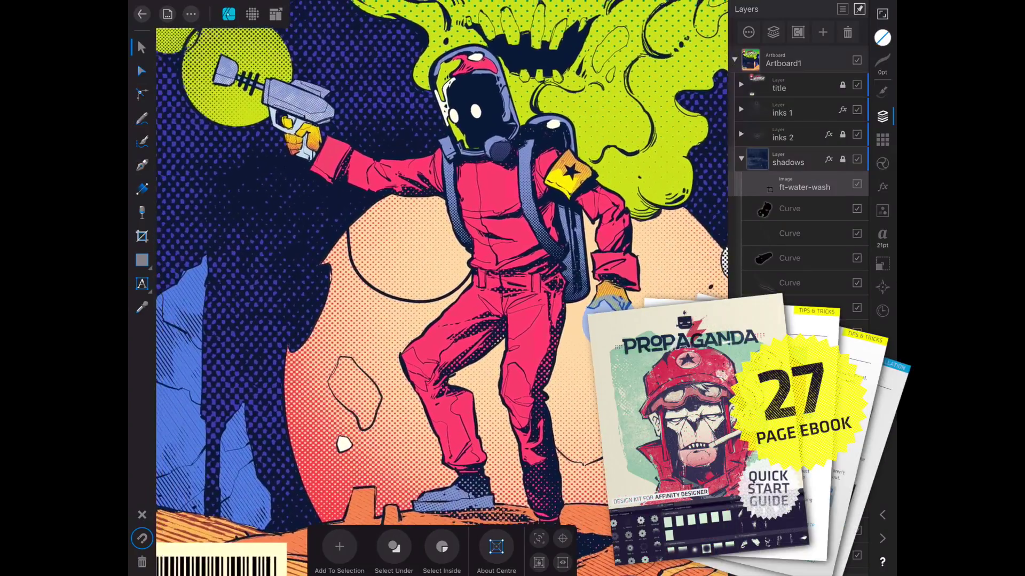